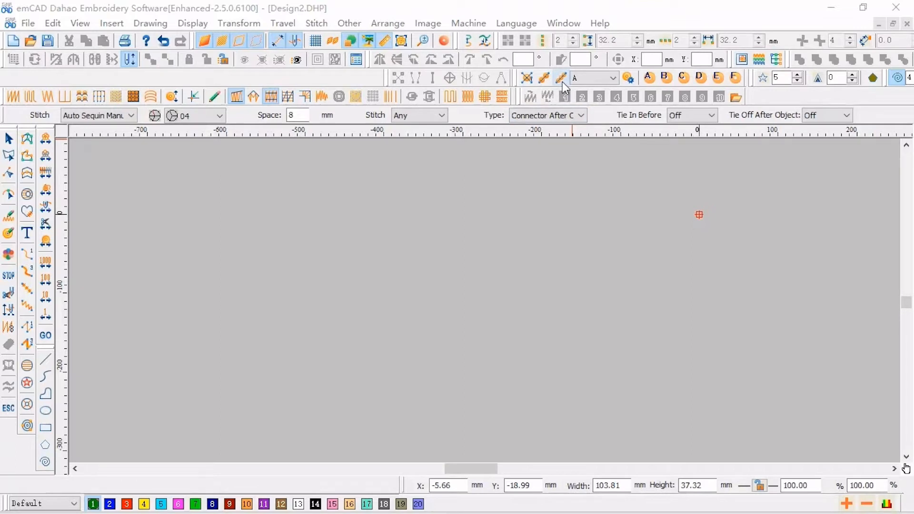
Step: Start an auto sequin line and place five straight points in a zigzag on the empty canvas
left_click(562, 80)
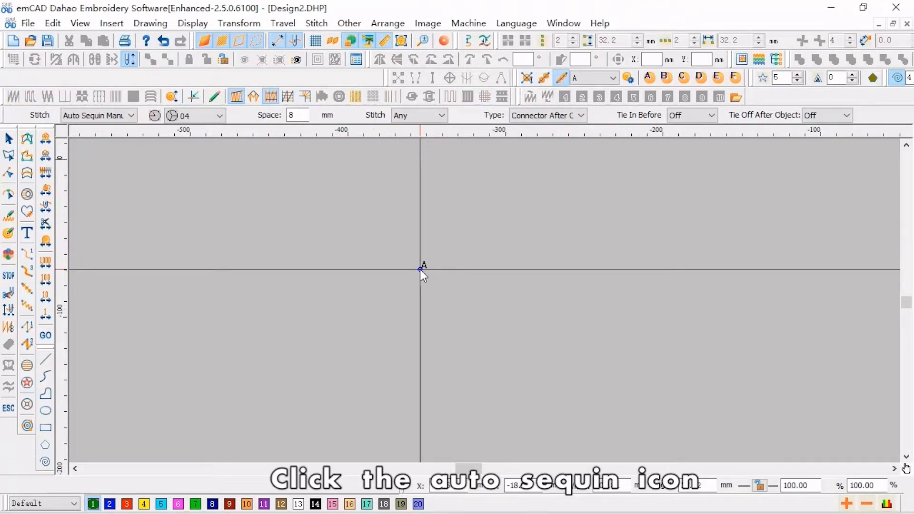
scroll(420, 270, "up", 3)
scroll(369, 353, "down", 1)
scroll(369, 354, "up", 2)
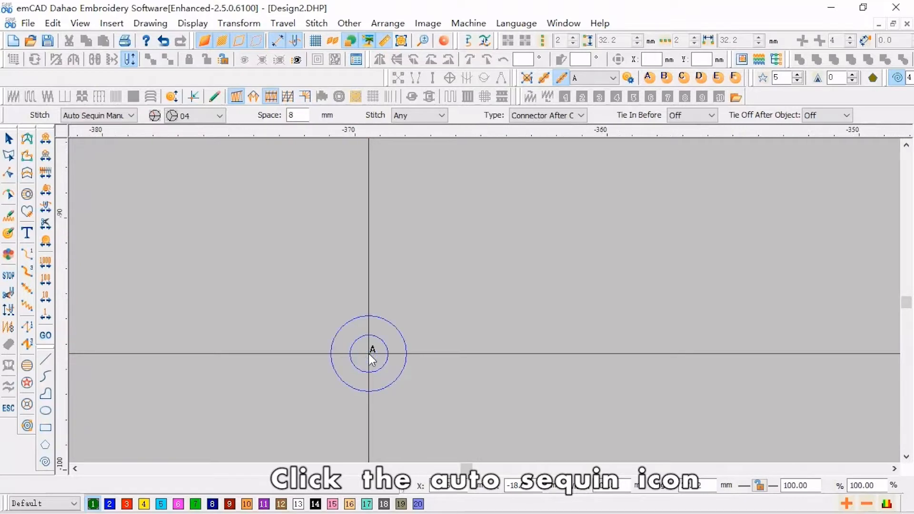
scroll(371, 360, "down", 1)
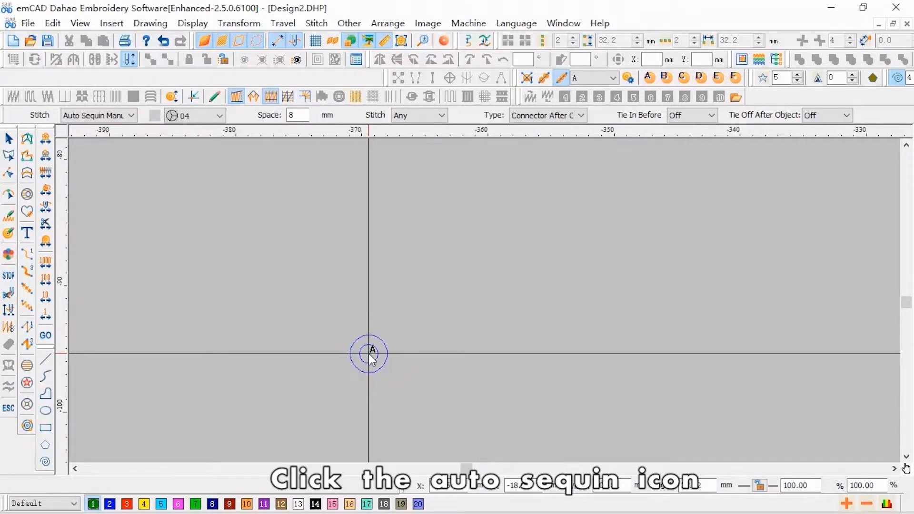
left_click(320, 370)
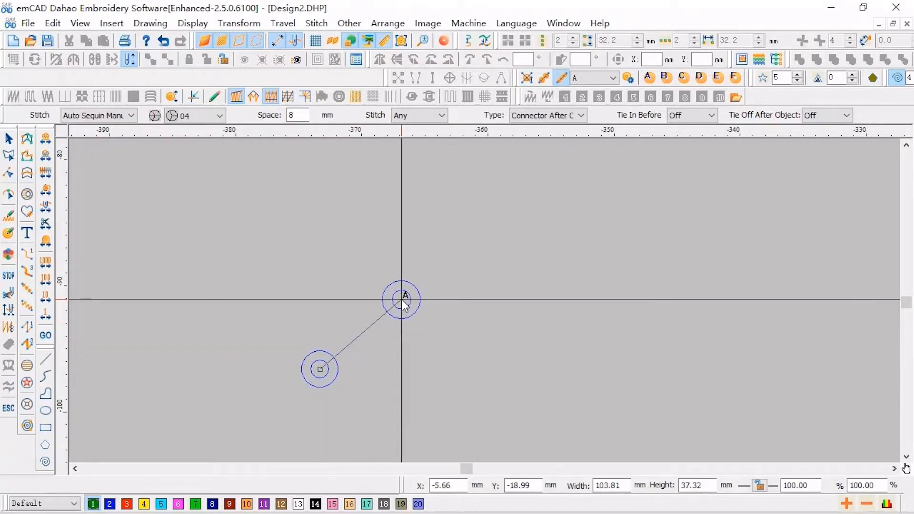
left_click(401, 300)
left_click(476, 370)
left_click(558, 271)
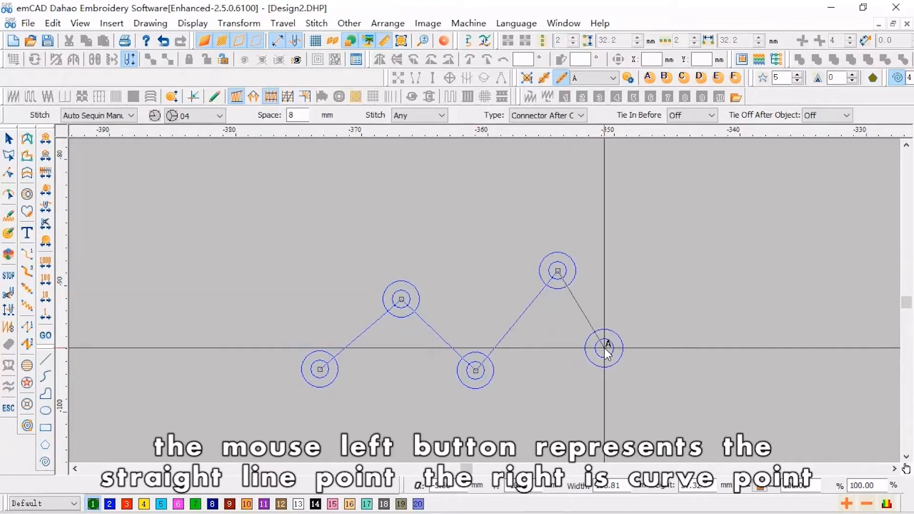
left_click(604, 347)
Step: Extend the sequin line beyond the zigzag with curve points that form two wave crests
left_click(700, 258)
right_click(770, 330)
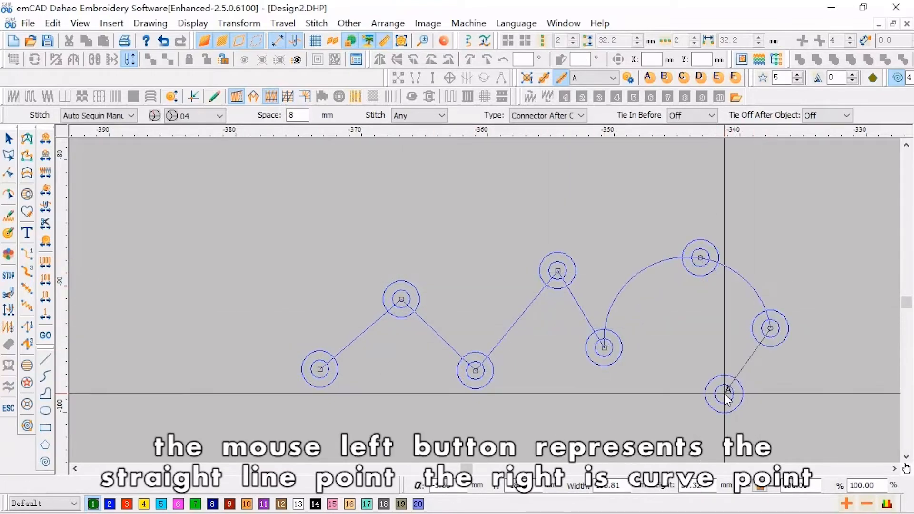
scroll(677, 399, "down", 1)
right_click(765, 335)
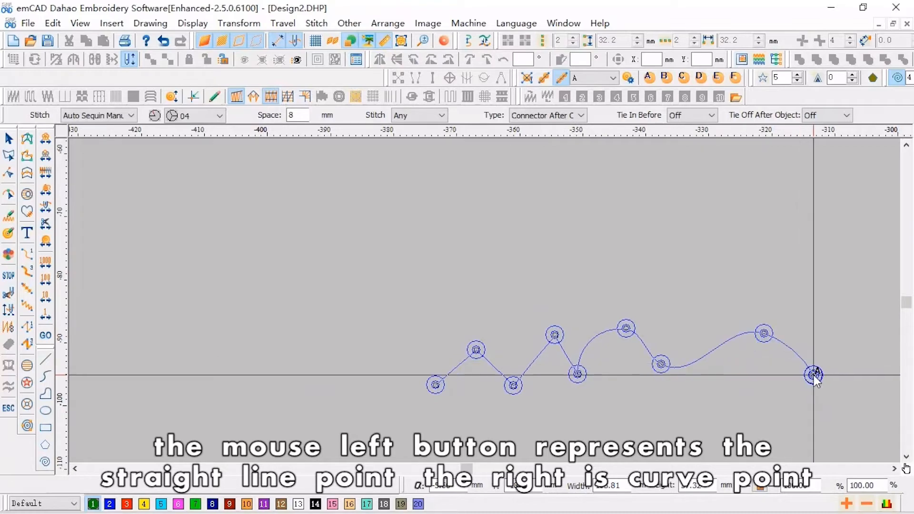
left_click(813, 374)
Step: Loop the sequin line back beneath the zigzag with curve points and finish the object
scroll(815, 373, "down", 1)
scroll(727, 373, "up", 2)
scroll(703, 277, "down", 3)
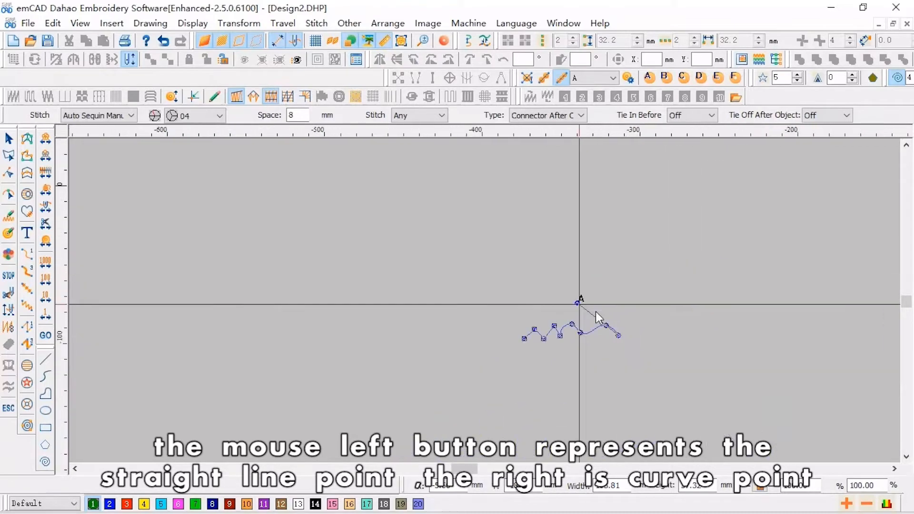
scroll(582, 330, "up", 2)
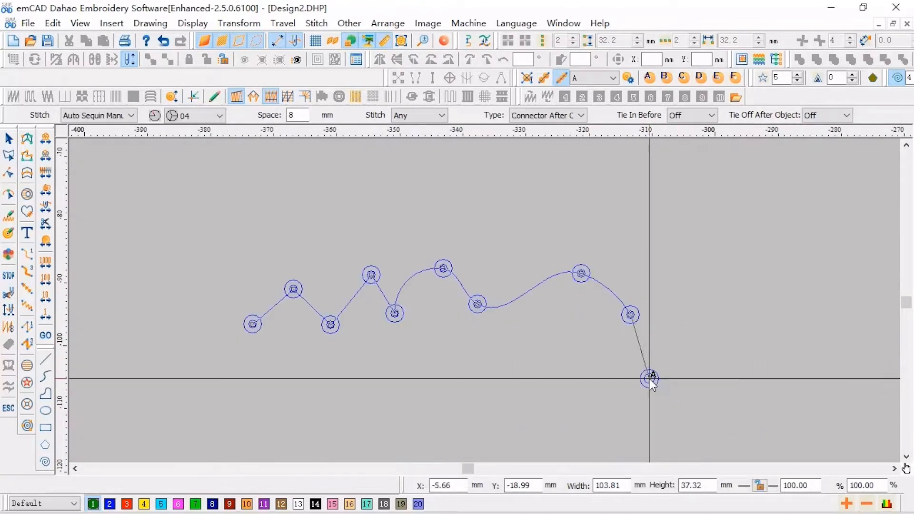
right_click(650, 378)
right_click(582, 402)
right_click(496, 404)
right_click(390, 398)
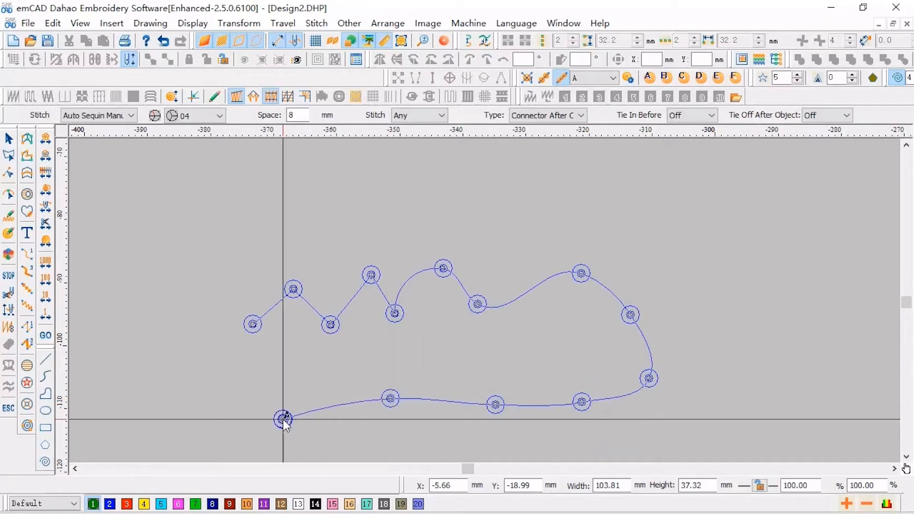
right_click(283, 419)
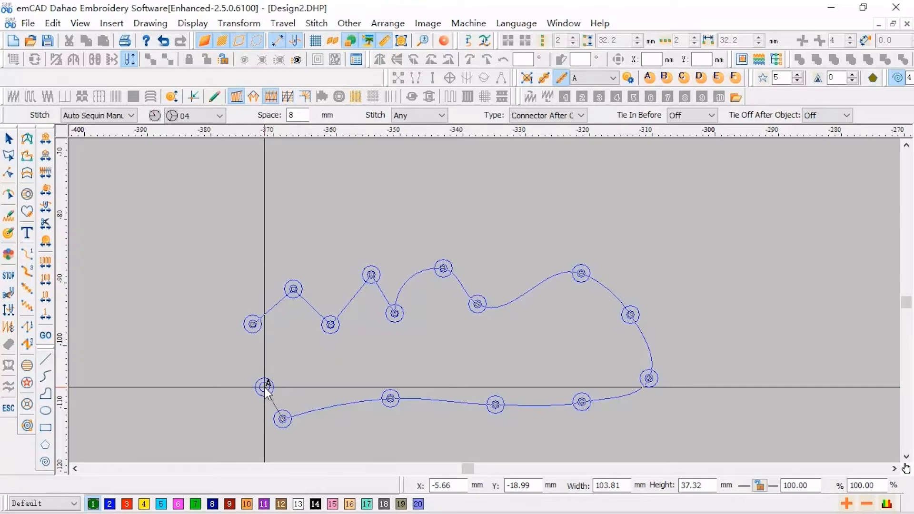
right_click(264, 387)
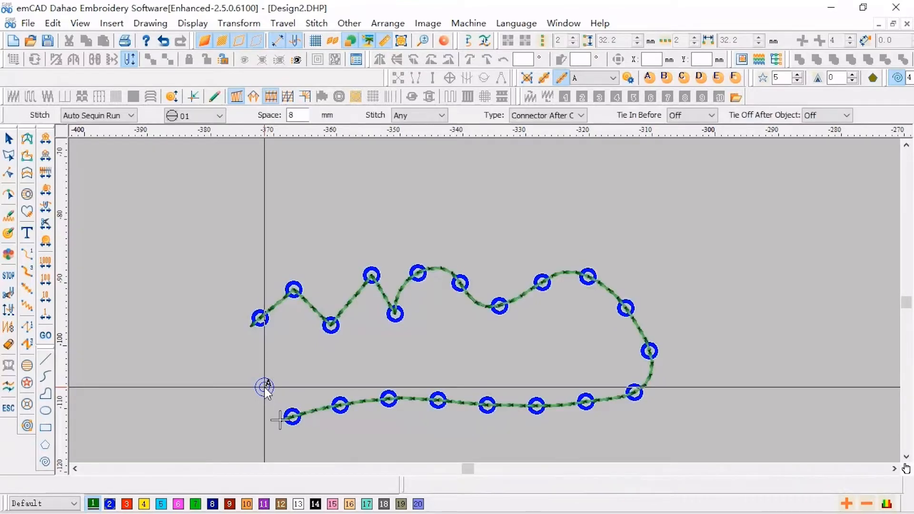
Step: Set the distance between sequins on the drawn line to 3 mm in its sequin fill properties
scroll(361, 328, "up", 2)
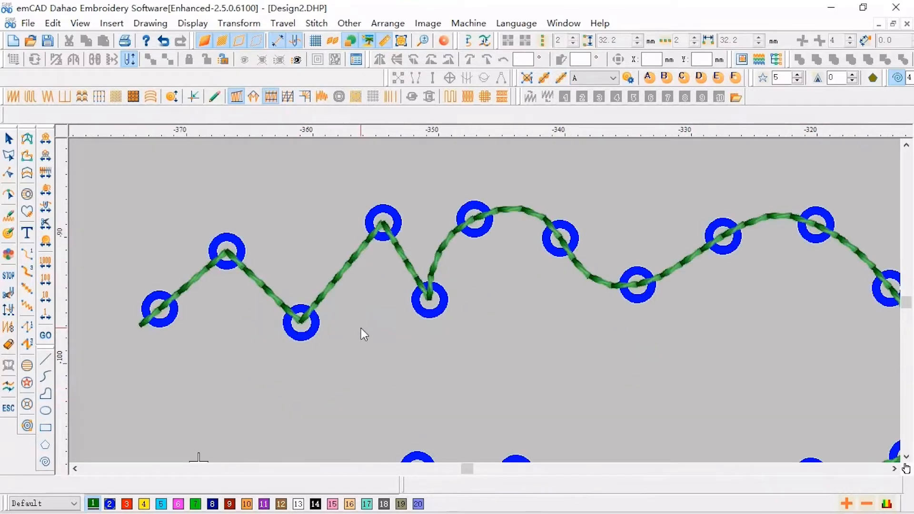
left_click(311, 324)
scroll(365, 339, "down", 2)
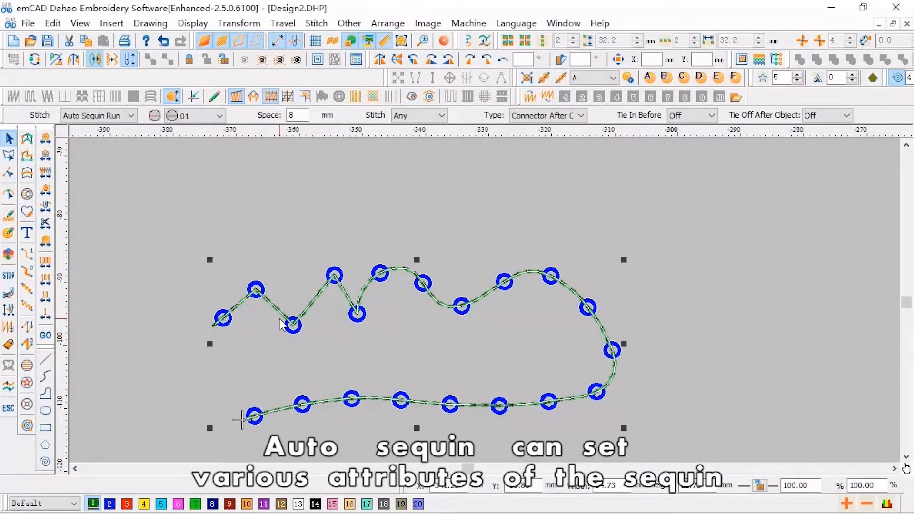
double_click(321, 309)
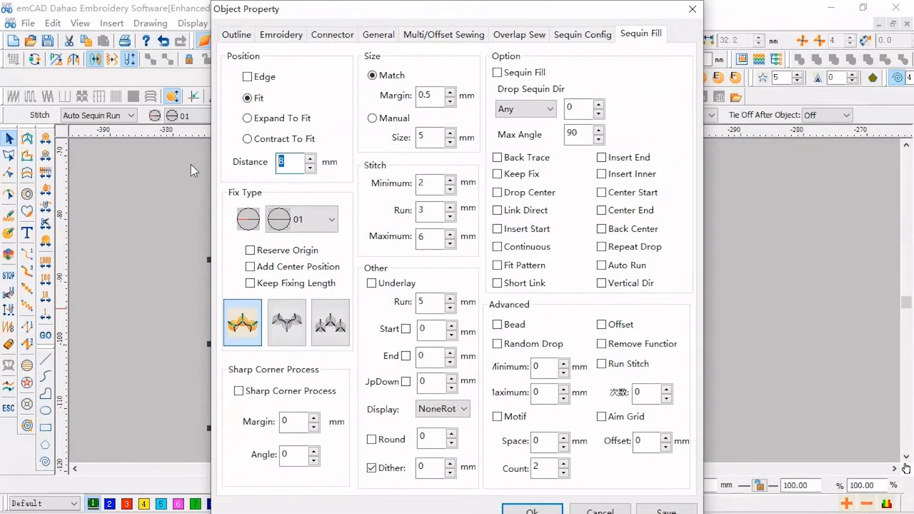
type("3")
key("Return")
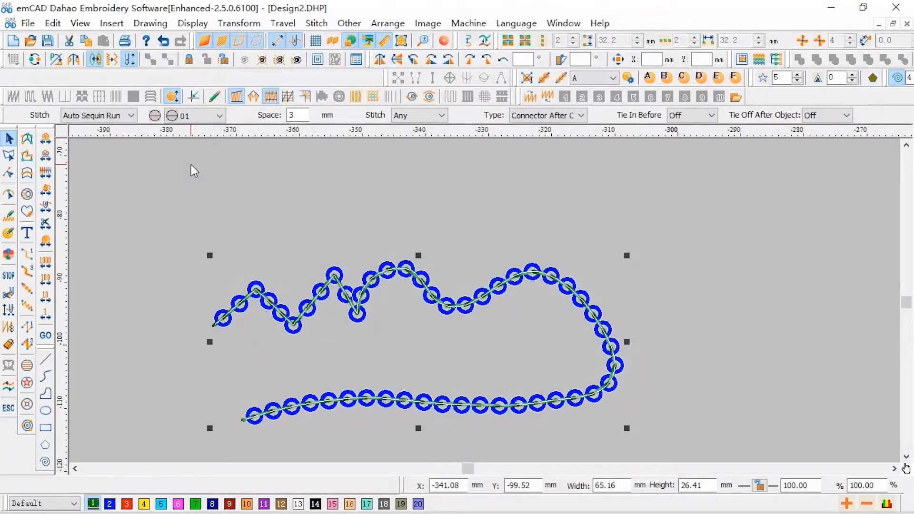
Step: Set the sequin line's fix type to 04 with the second fixing layout
right_click(191, 165)
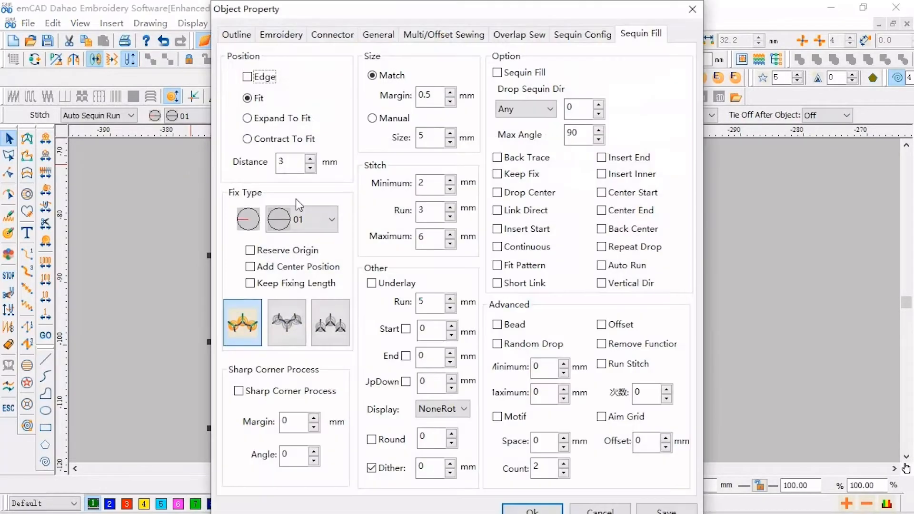
left_click(332, 219)
left_click(296, 313)
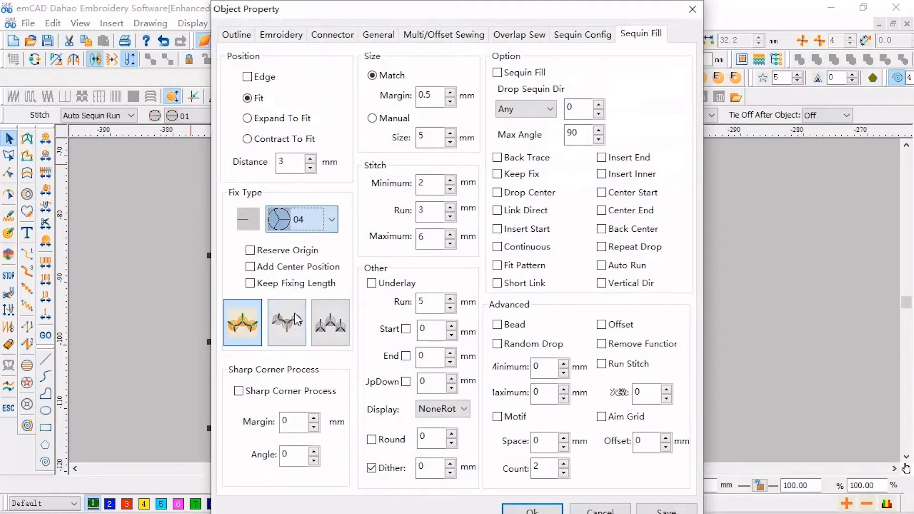
left_click(295, 313)
Step: Set the sequin line's fix type to 08, apply it and deselect the object
right_click(550, 348)
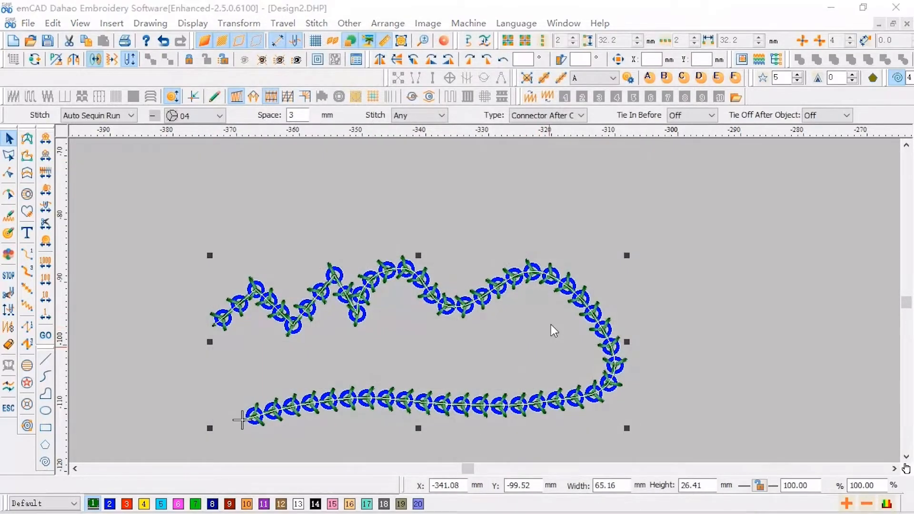
left_click(328, 222)
left_click(306, 333)
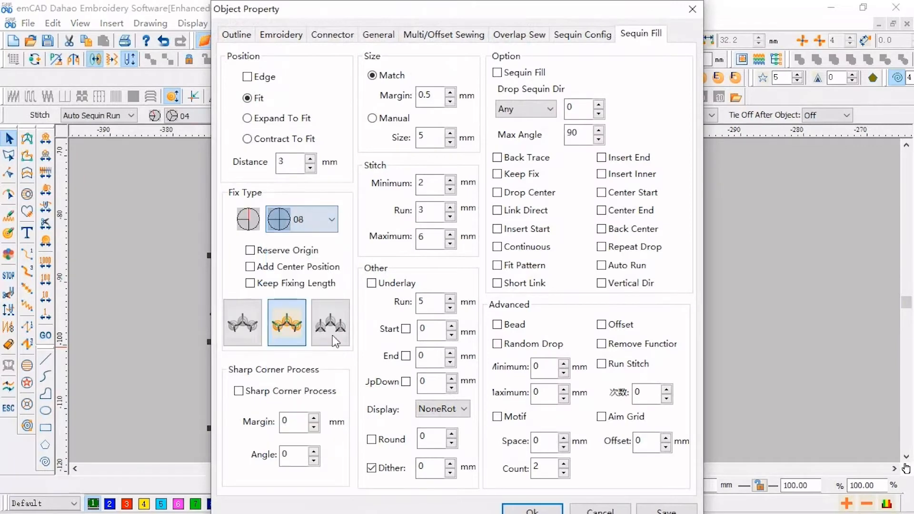
left_click(532, 510)
left_click(793, 252)
left_click(579, 299)
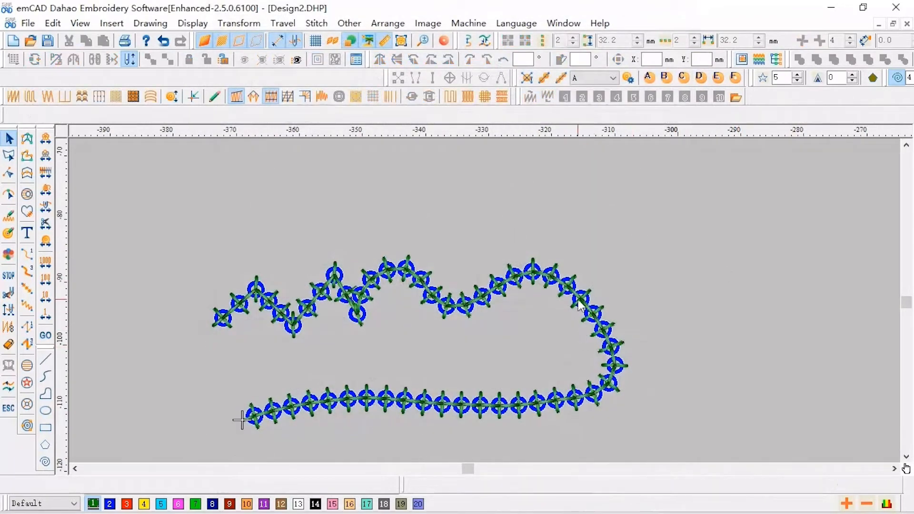
right_click(572, 310)
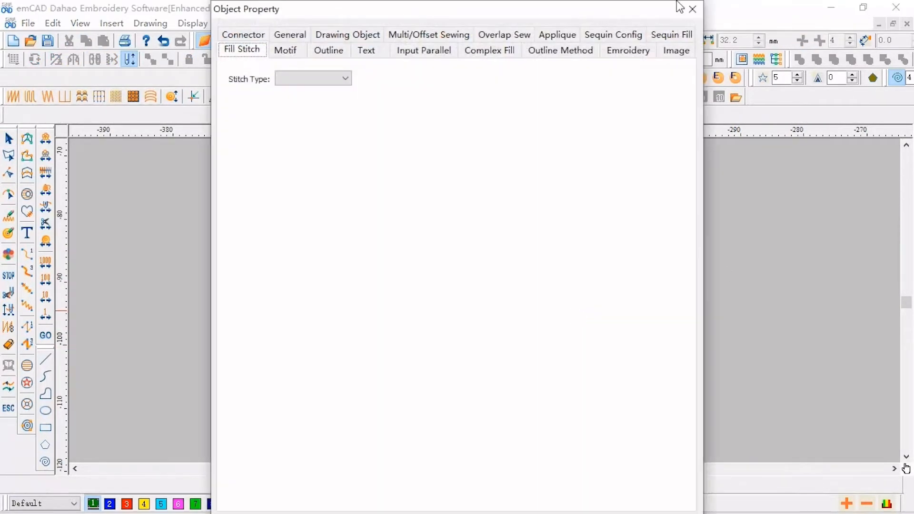
left_click(692, 9)
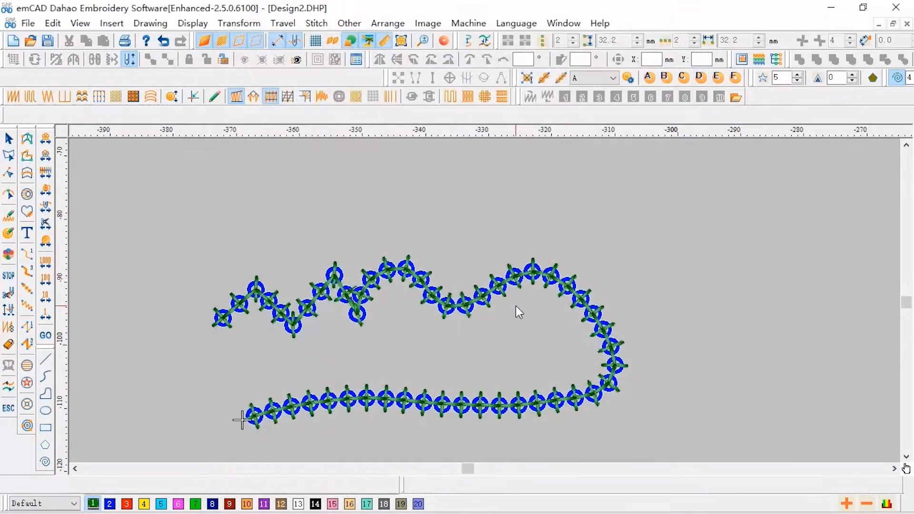
scroll(517, 309, "up", 2)
scroll(516, 306, "down", 2)
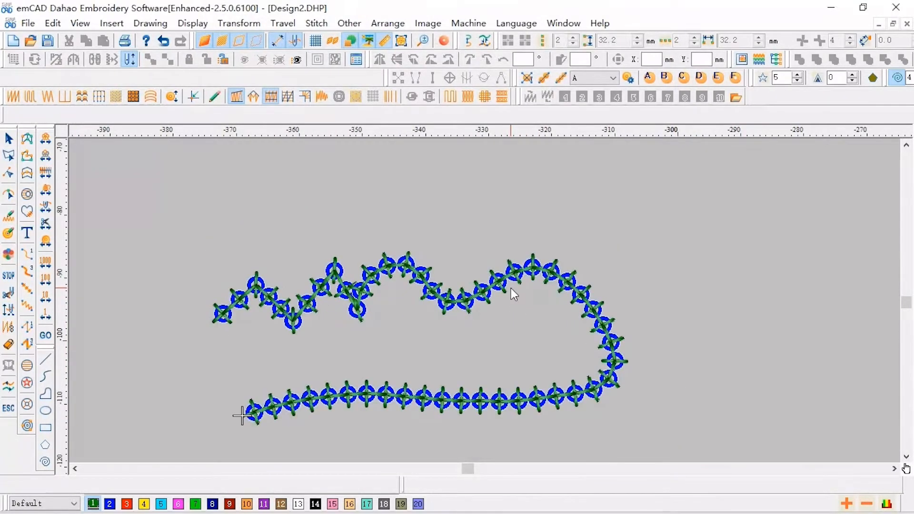
Step: Choose the Custom sequin combination for the sequin line and set sequin A to repeat 2 times
left_click(467, 301)
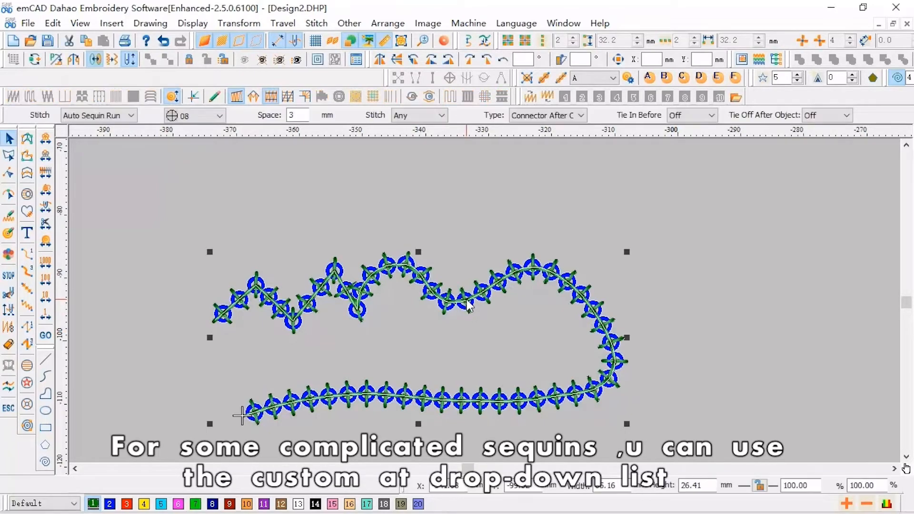
left_click(613, 79)
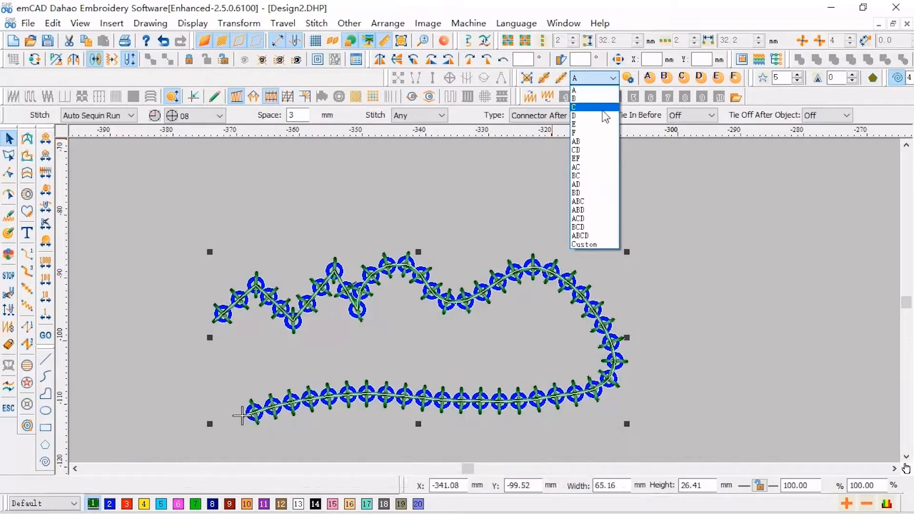
left_click(592, 245)
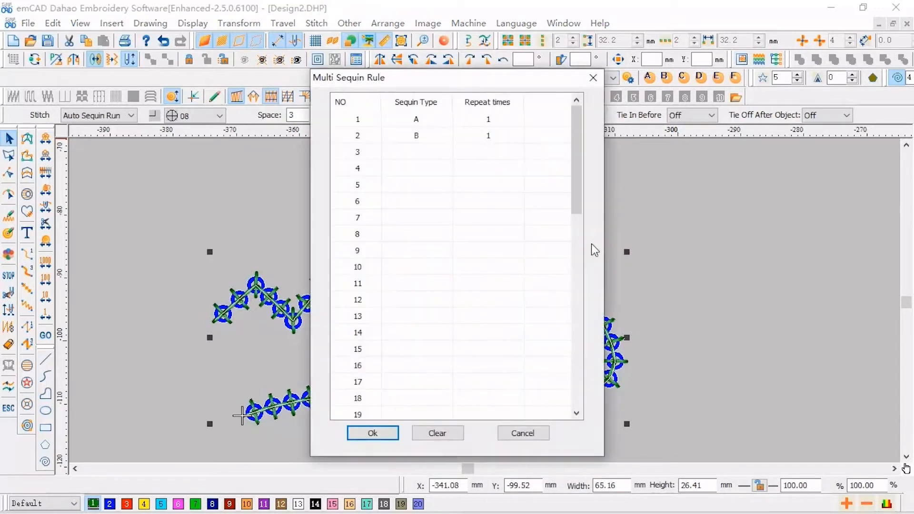
left_click(443, 123)
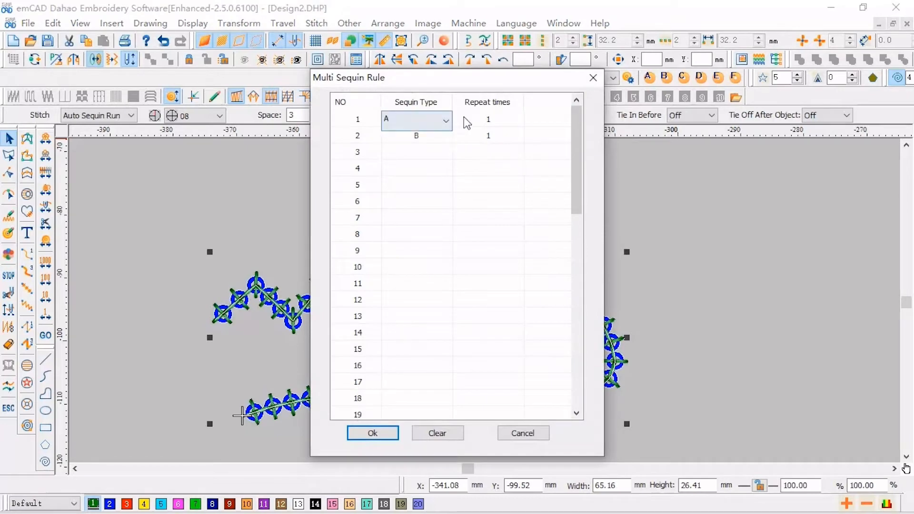
left_click(464, 117)
left_click(444, 122)
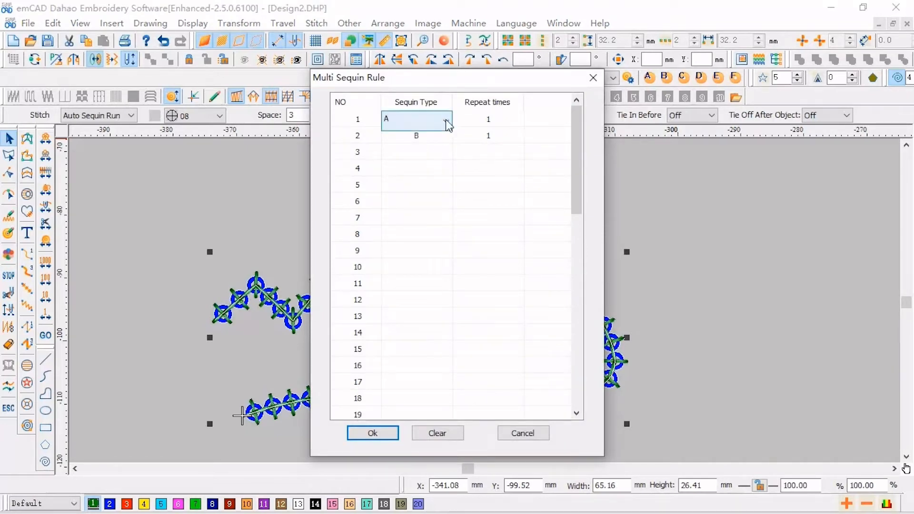
left_click(498, 121)
double_click(480, 119)
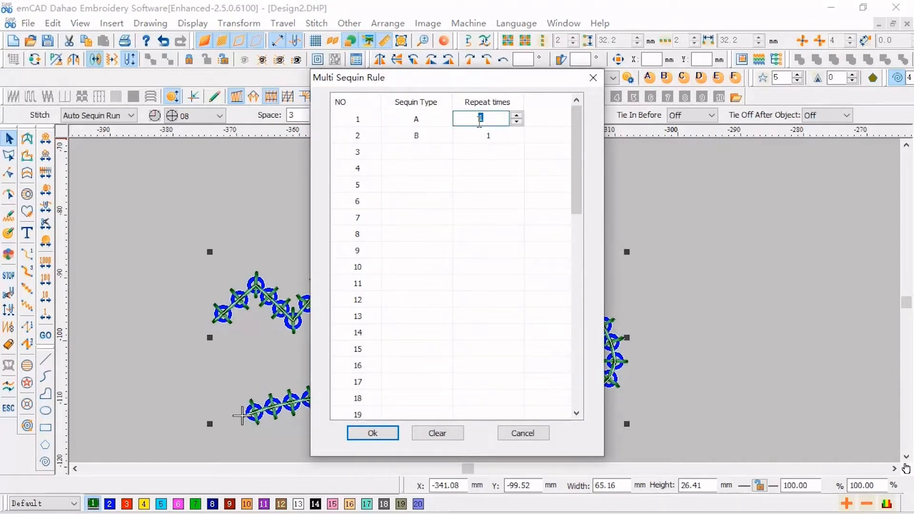
type("2")
Step: Set sequin B to repeat 2 times, apply the multi sequin rule and deselect the line
left_click(491, 136)
double_click(495, 135)
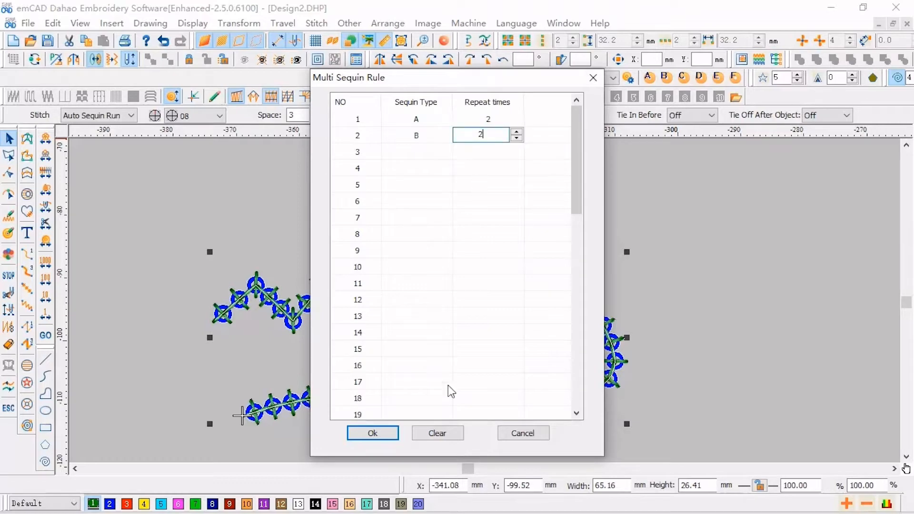
left_click(375, 435)
left_click(720, 230)
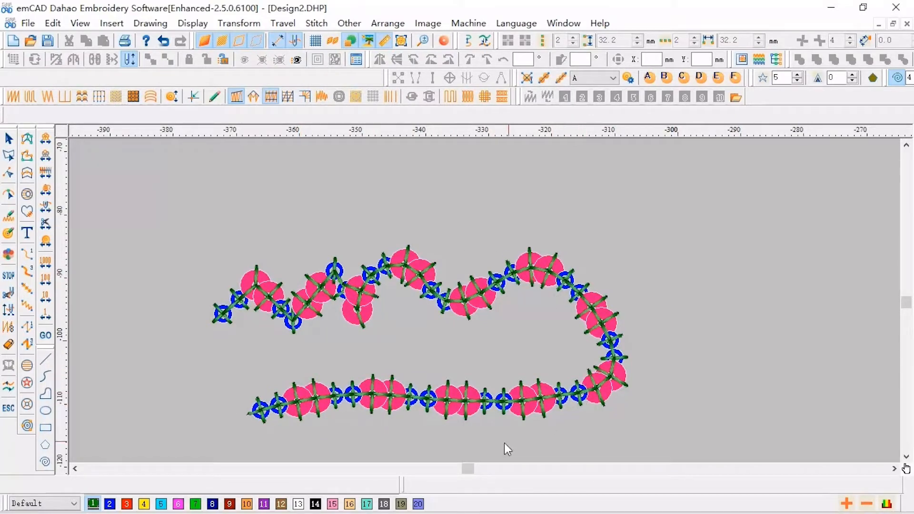
Step: Review the sequin fill properties of the mixed sequin line and close them without changes
left_click(476, 298)
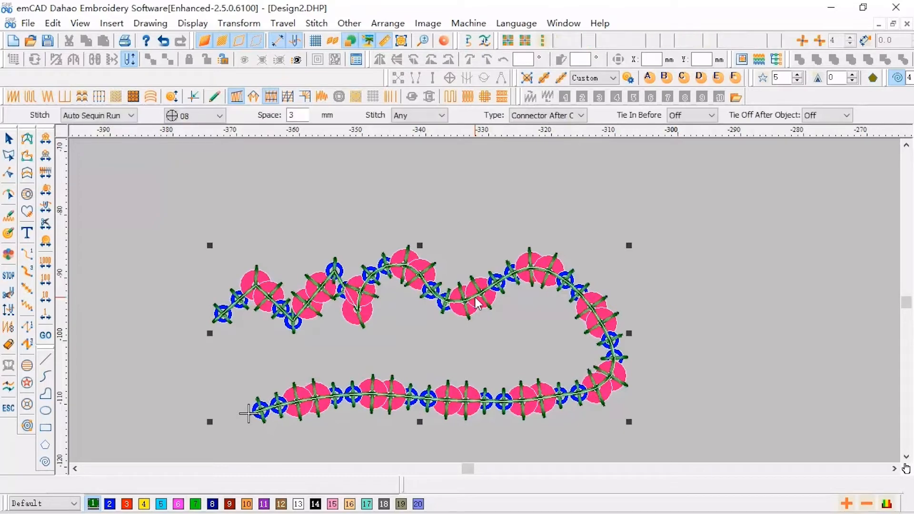
double_click(476, 298)
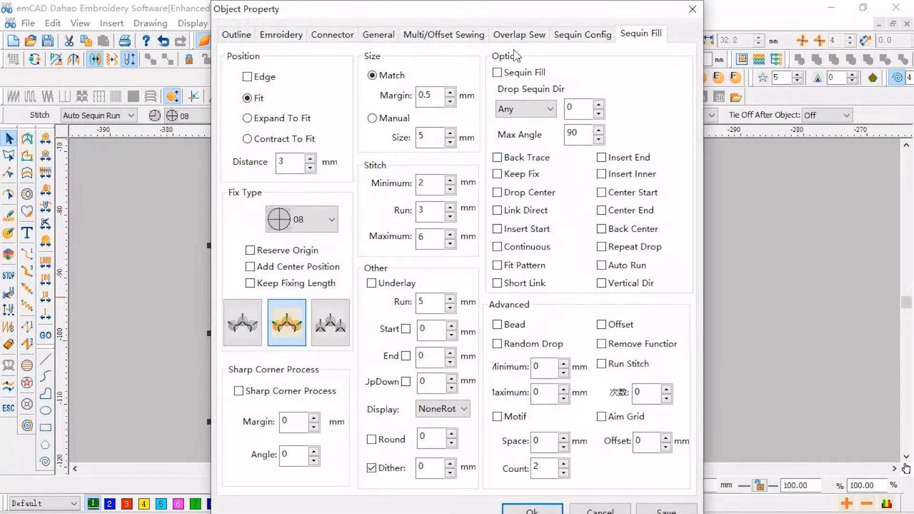
left_click(694, 11)
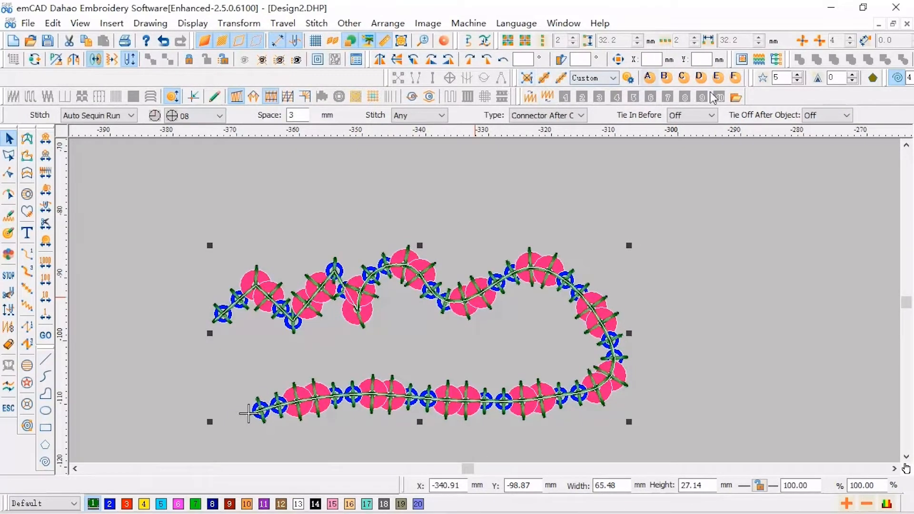
Step: Set sequin B's size to 2 mm and its color to red in the sequin configuration and apply it to the line
left_click(628, 77)
left_click(413, 143)
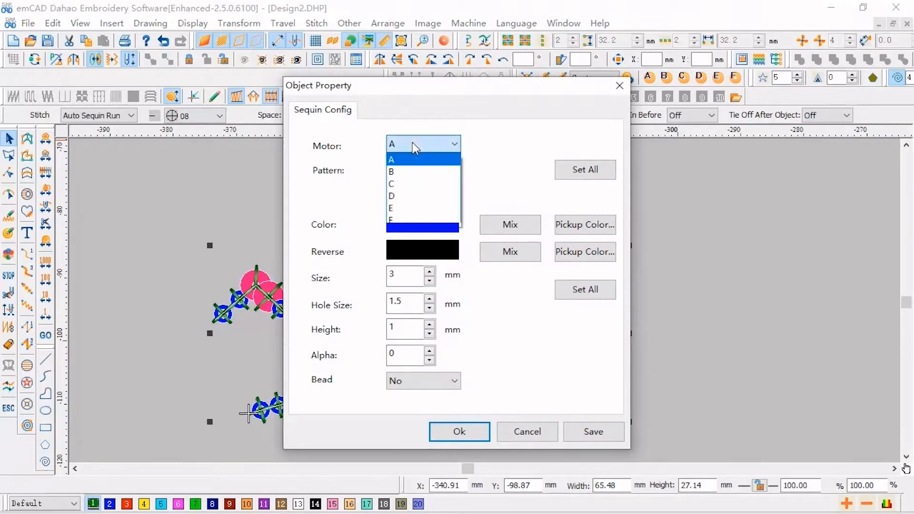
left_click(405, 172)
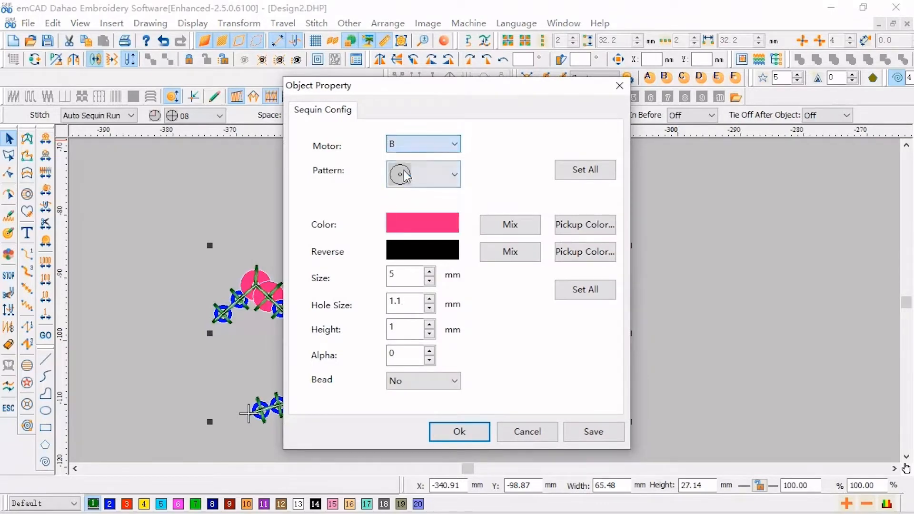
double_click(394, 274)
type("2")
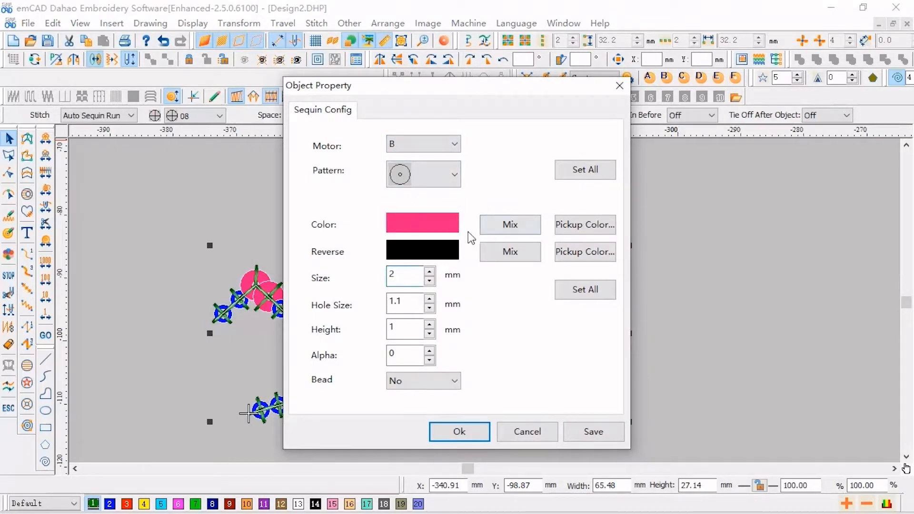
left_click(493, 227)
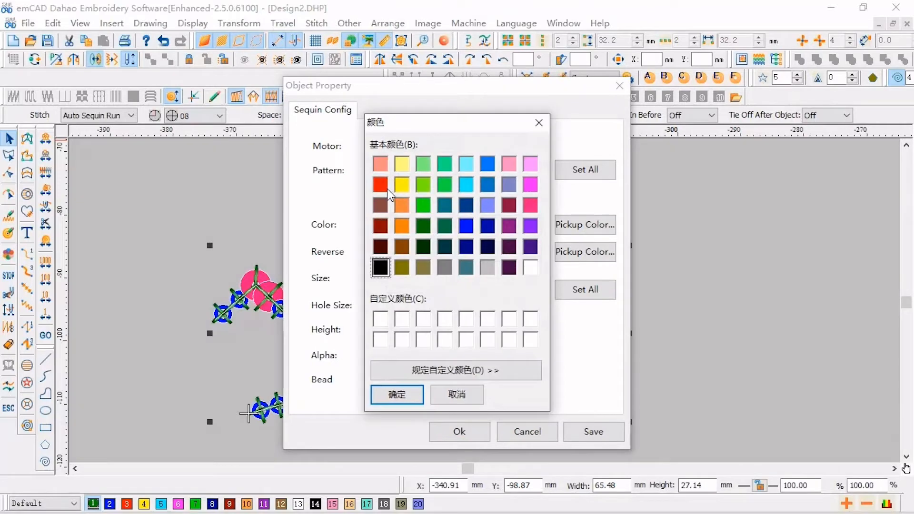
left_click(387, 188)
left_click(397, 394)
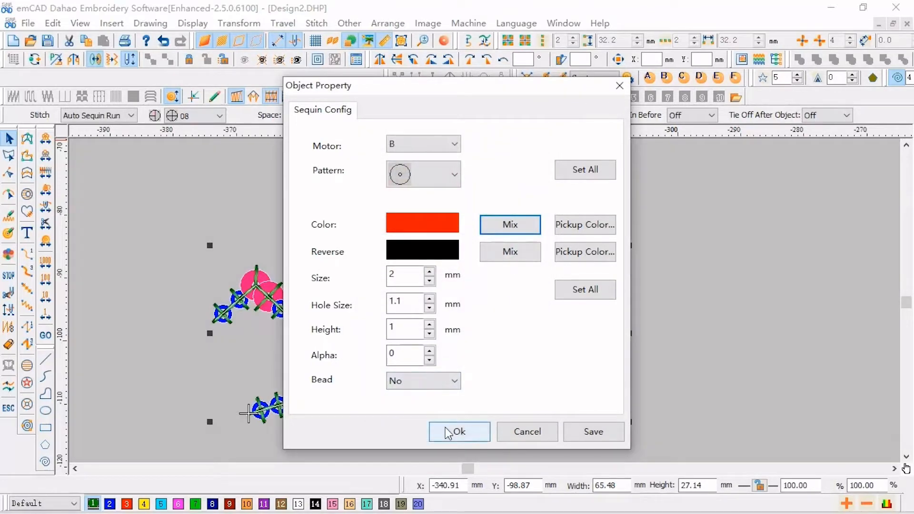
left_click(450, 432)
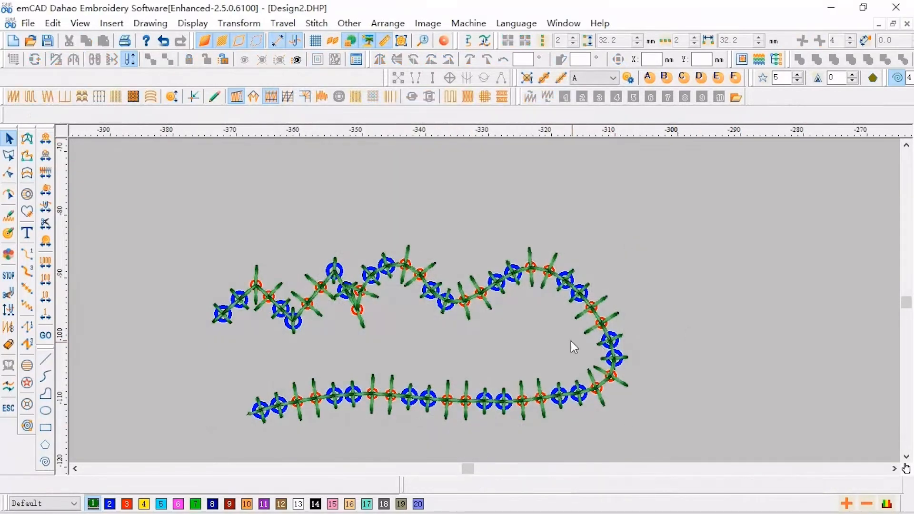
Step: Select the sequin line again and enlarge sequin B in the sequin configuration to match the diameter of sequin A
scroll(548, 324, "up", 2)
left_click(524, 271)
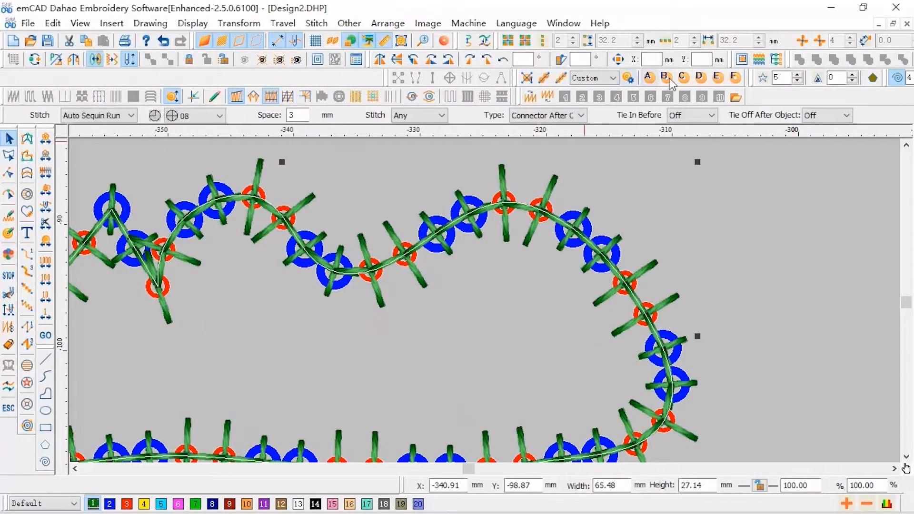
left_click(630, 79)
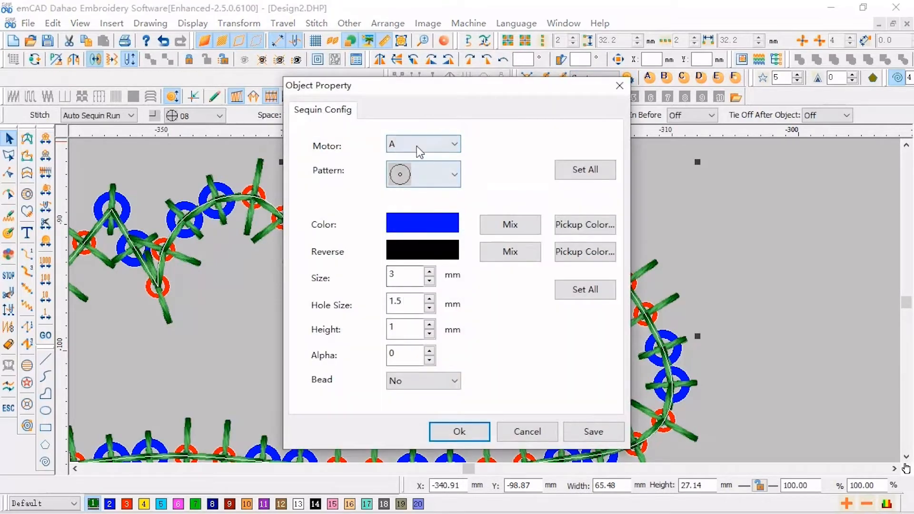
left_click(418, 147)
left_click(419, 167)
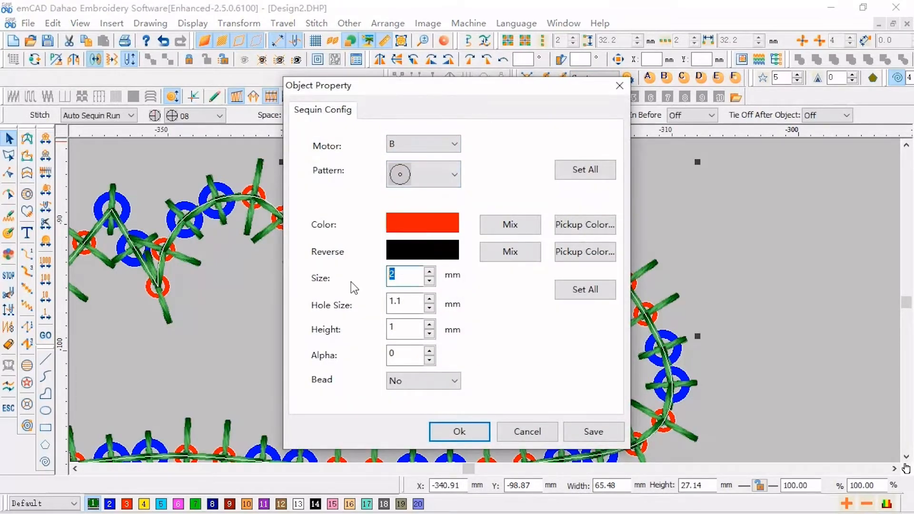
left_click(458, 431)
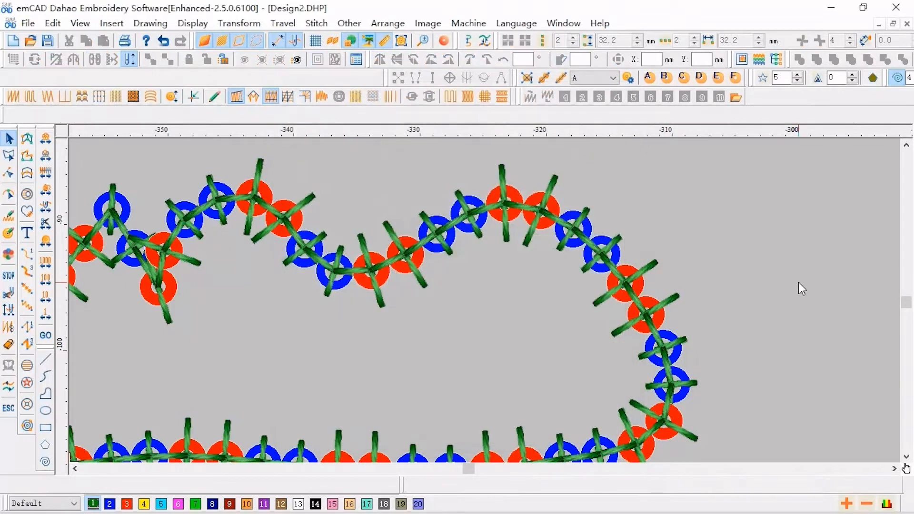
scroll(799, 285, "down", 2)
scroll(762, 307, "up", 2)
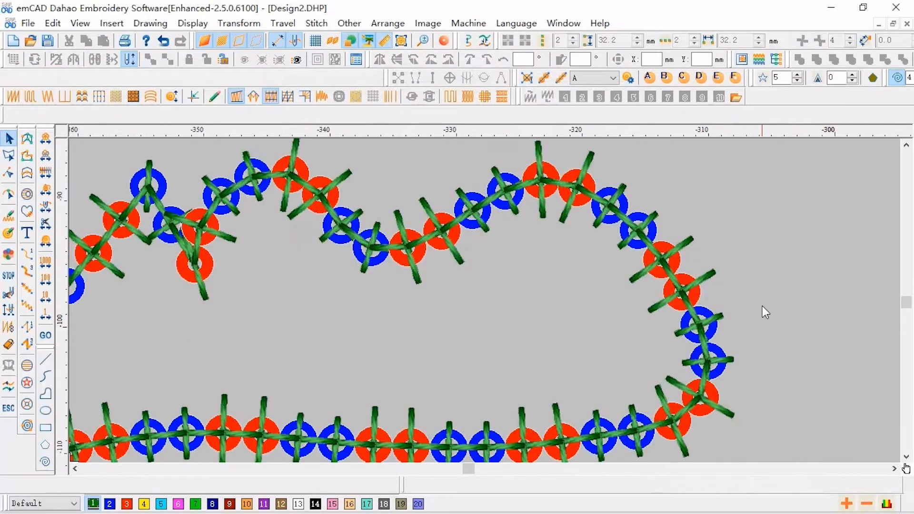
scroll(762, 307, "down", 2)
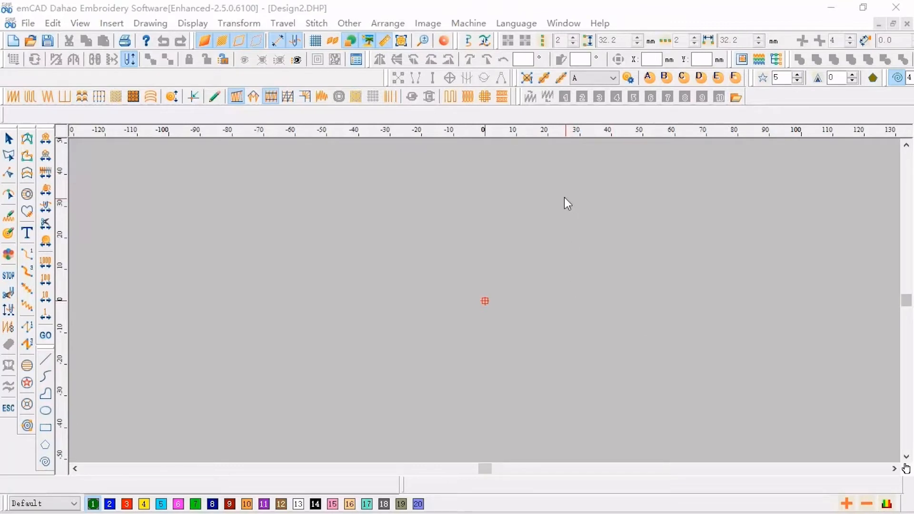
Step: Start a manual sequin line with sequin A and place its first point below and to the left of the design origin
left_click(544, 81)
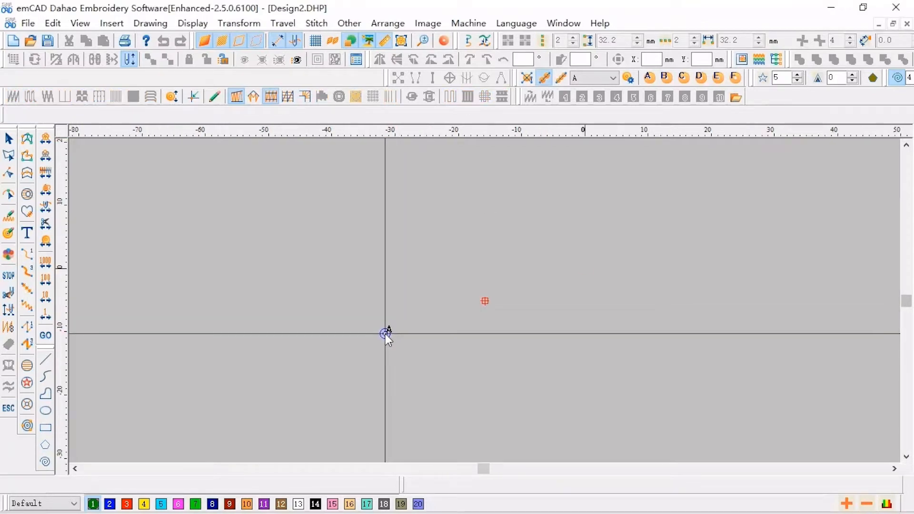
scroll(398, 327, "up", 2)
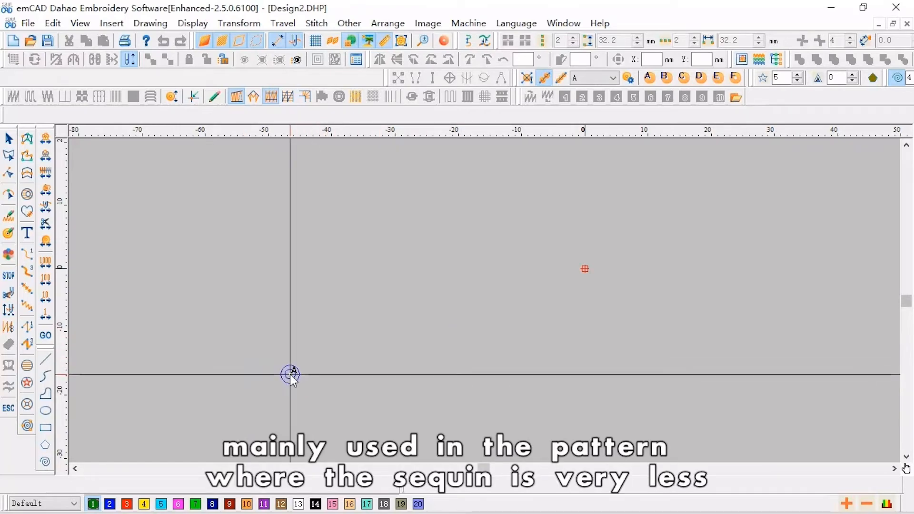
left_click(290, 374)
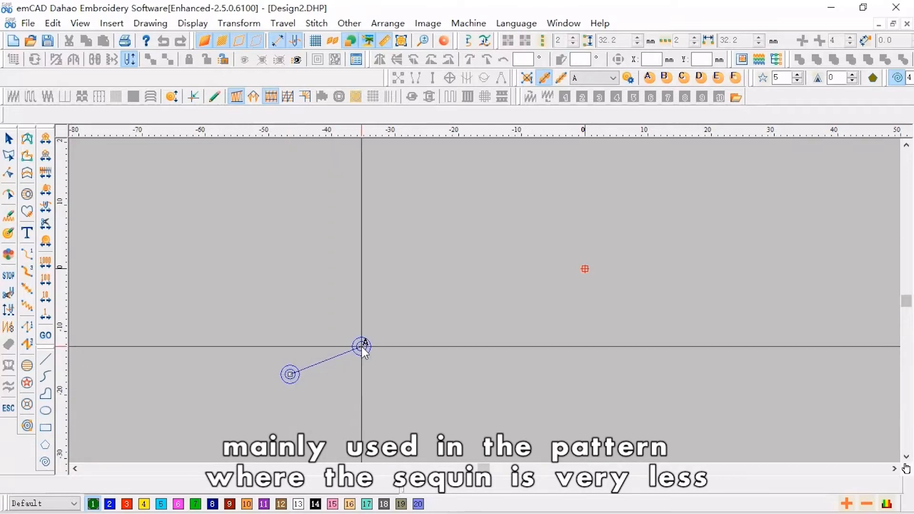
Step: Extend the sequin line to the right with a zigzag of straight points followed by curve points, all with sequin A
left_click(362, 346)
left_click(426, 366)
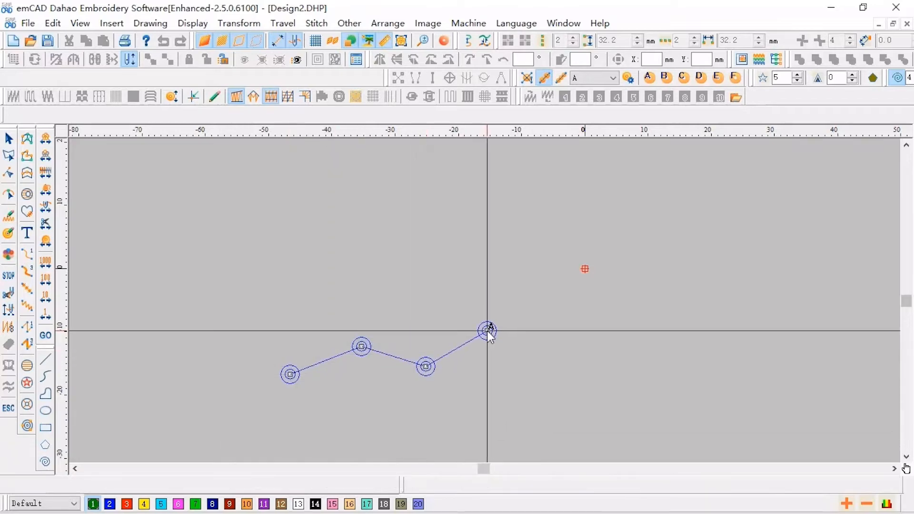
left_click(487, 330)
left_click(518, 365)
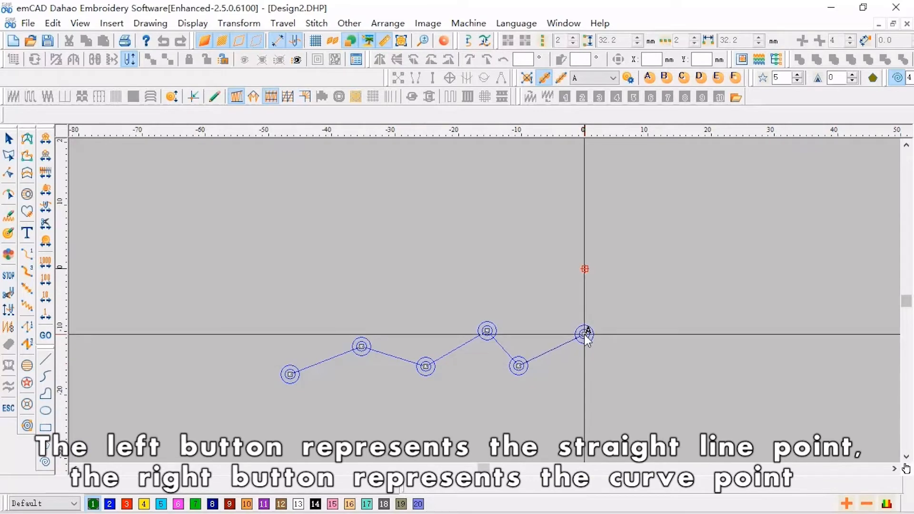
left_click(585, 335)
left_click(621, 374)
right_click(683, 330)
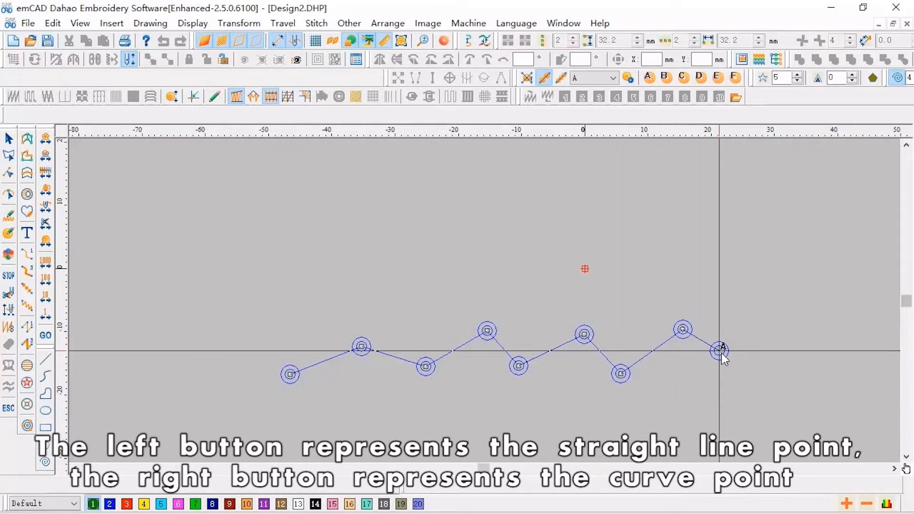
right_click(743, 375)
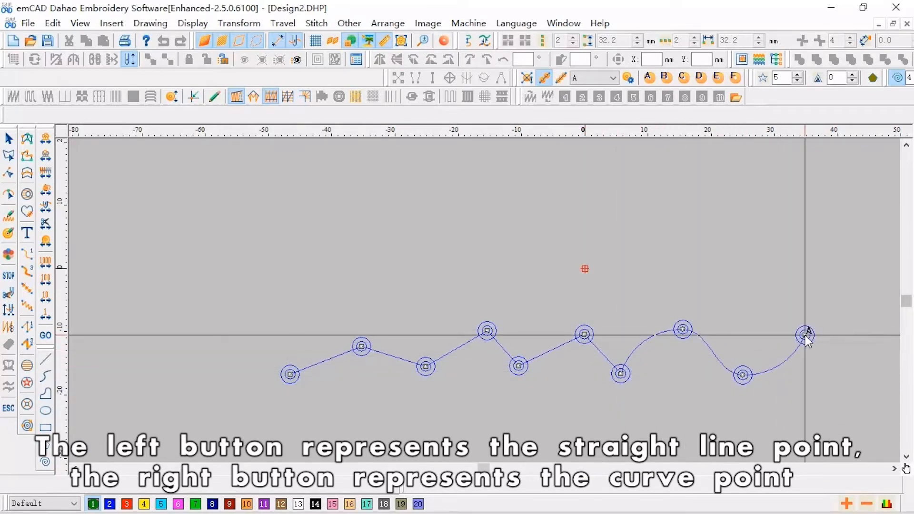
right_click(805, 336)
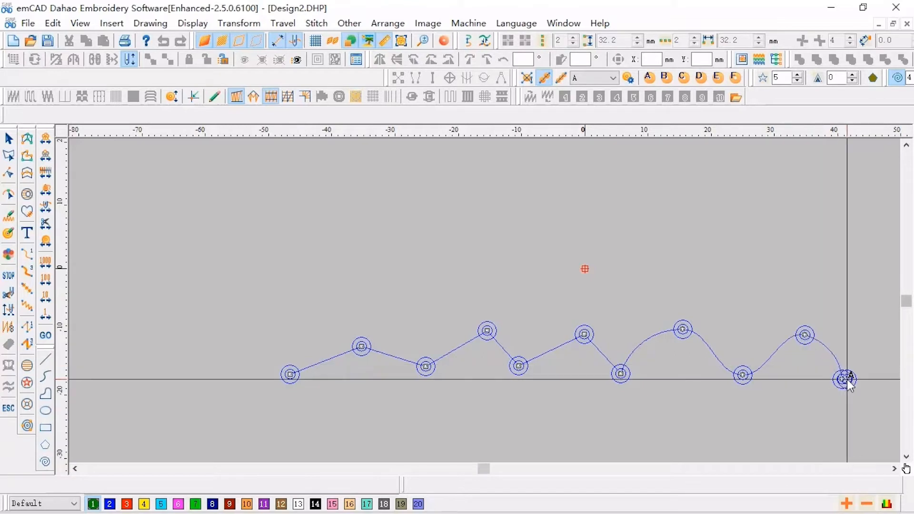
Step: Remove the zigzag and curve points from the sequin line, back to its first point
key("BackSpace")
key("BackSpace")
key("BackSpace")
key("BackSpace")
key("BackSpace")
key("BackSpace")
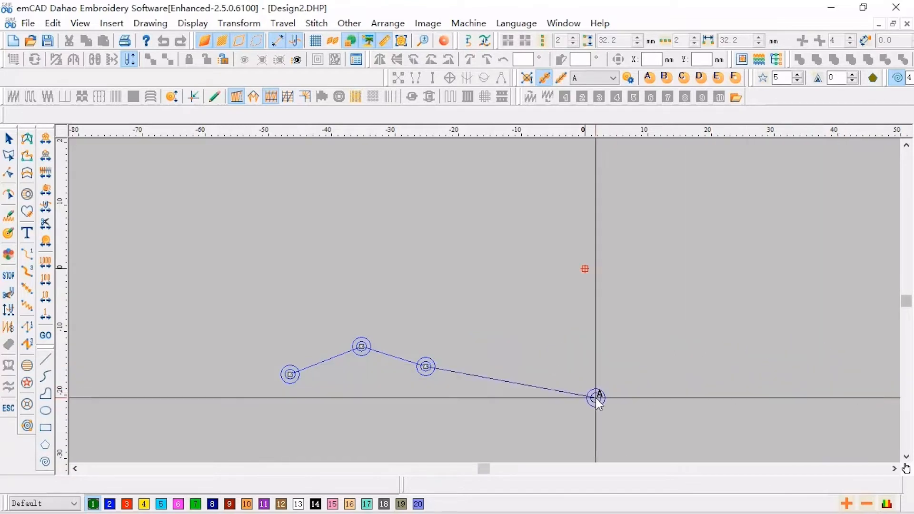
Step: Add seven curve points with sequin A in a wavy path running right from the first point
left_click(361, 363)
left_click(399, 386)
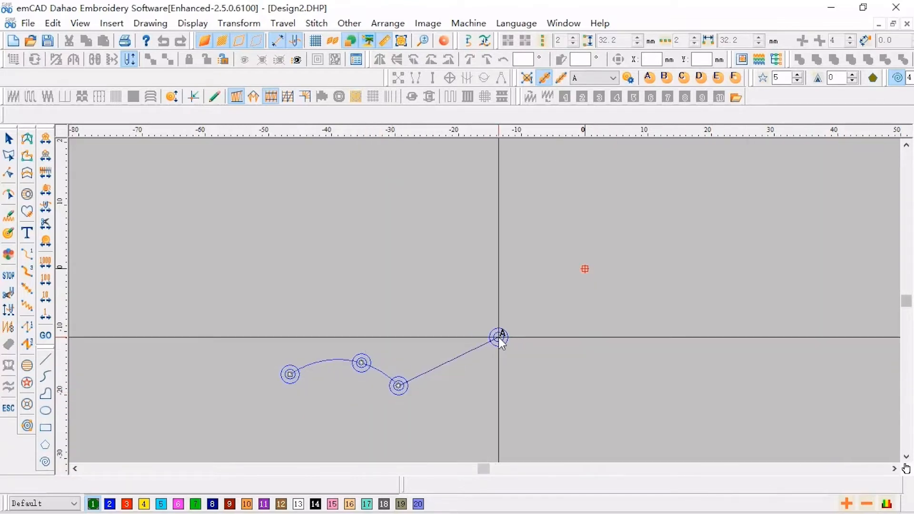
left_click(498, 337)
left_click(530, 365)
left_click(584, 343)
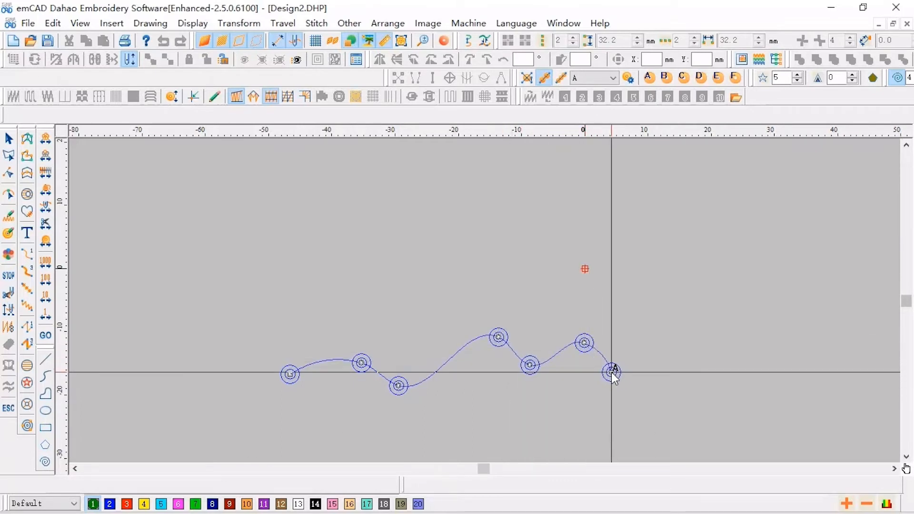
left_click(611, 372)
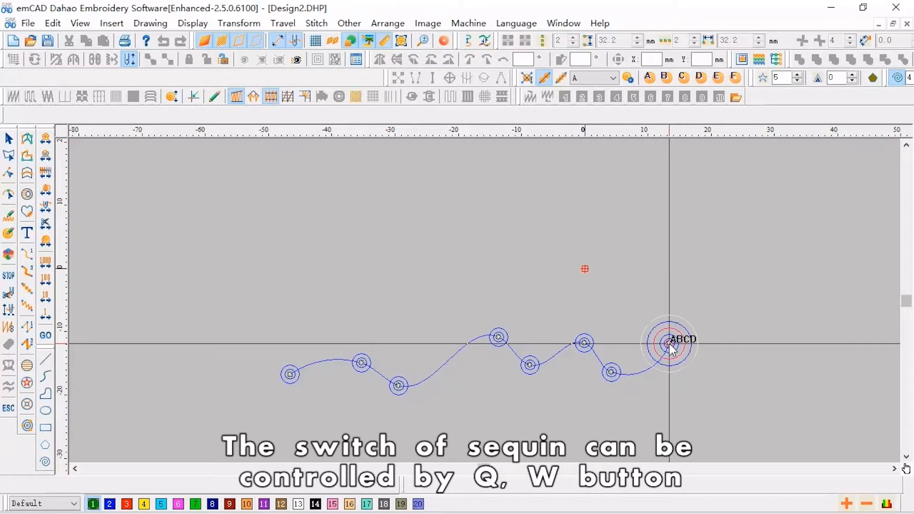
key("w")
key("w")
left_click(669, 344)
Step: Switch to sequin B and add five curve points that continue the wave and bend down at its right end
key("q")
left_click(684, 286)
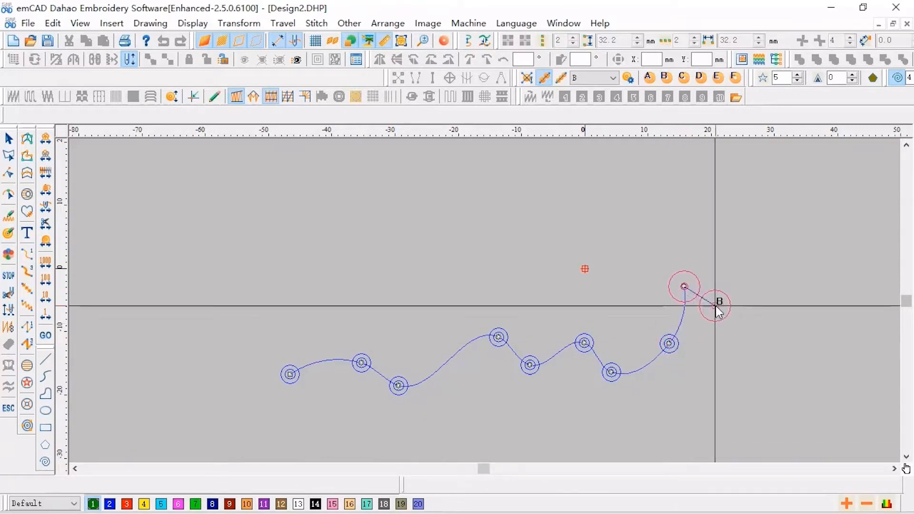
left_click(733, 321)
left_click(780, 288)
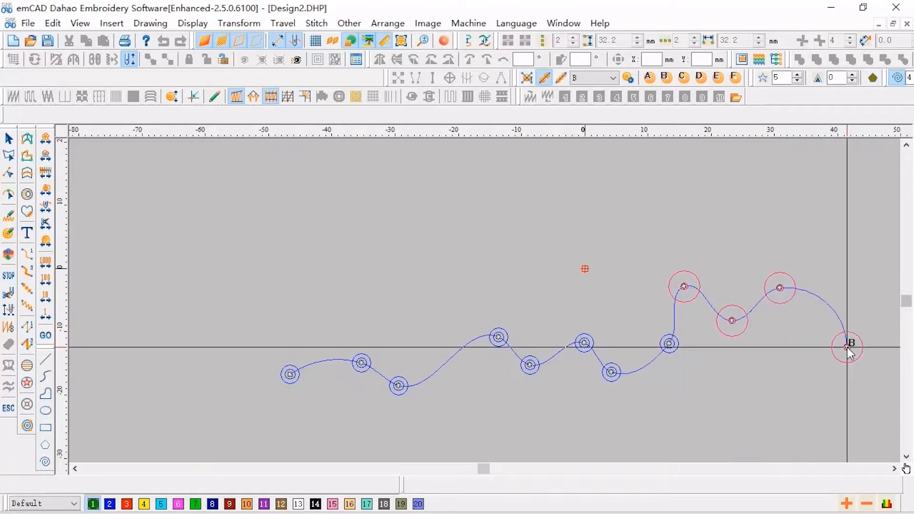
left_click(848, 347)
key("BackSpace")
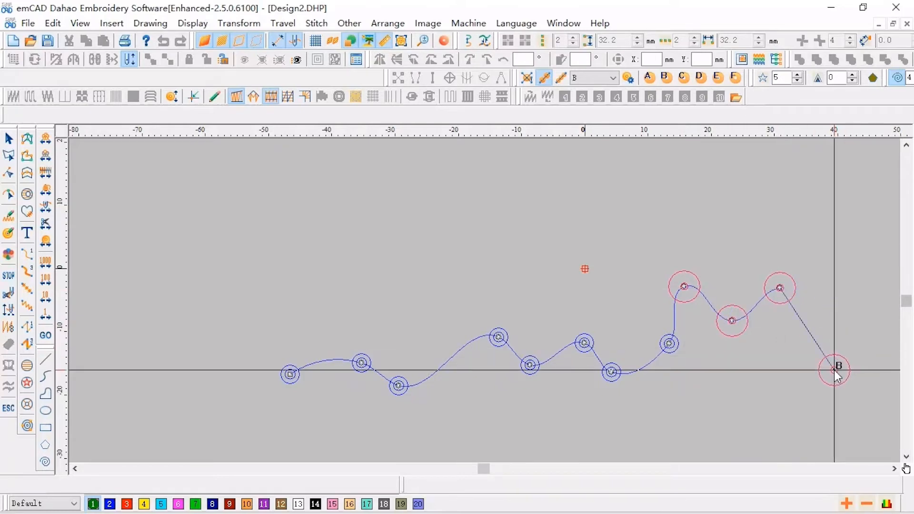
left_click(862, 308)
left_click(850, 386)
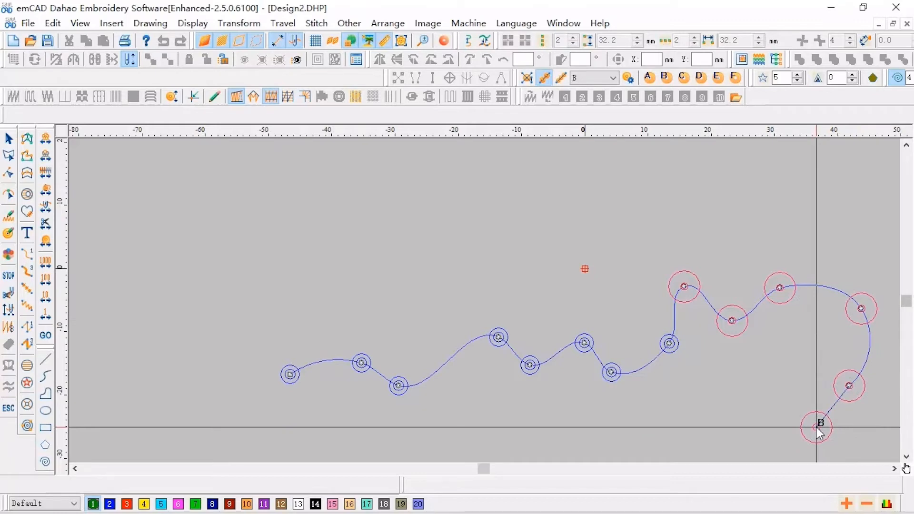
Step: Try continuing the line back to the lower left with two more B sequin points and remove them
scroll(752, 395, "down", 3)
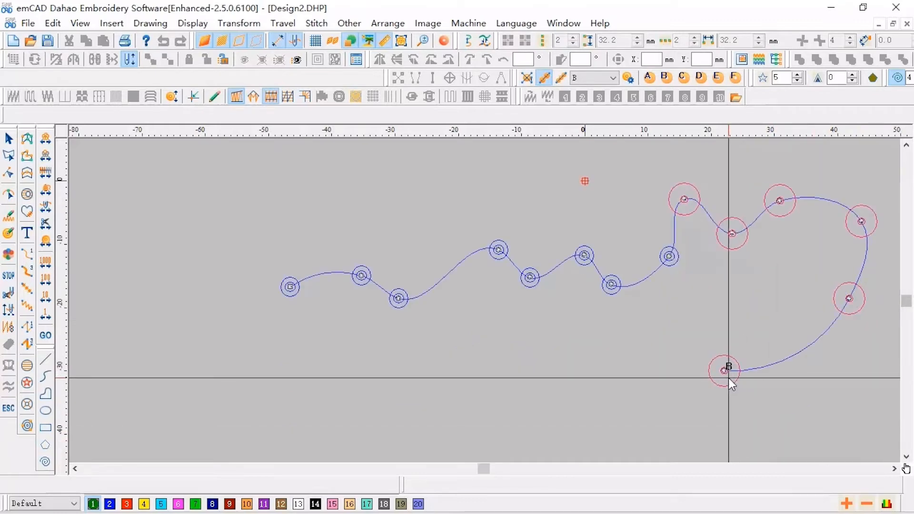
left_click(724, 370)
left_click(628, 396)
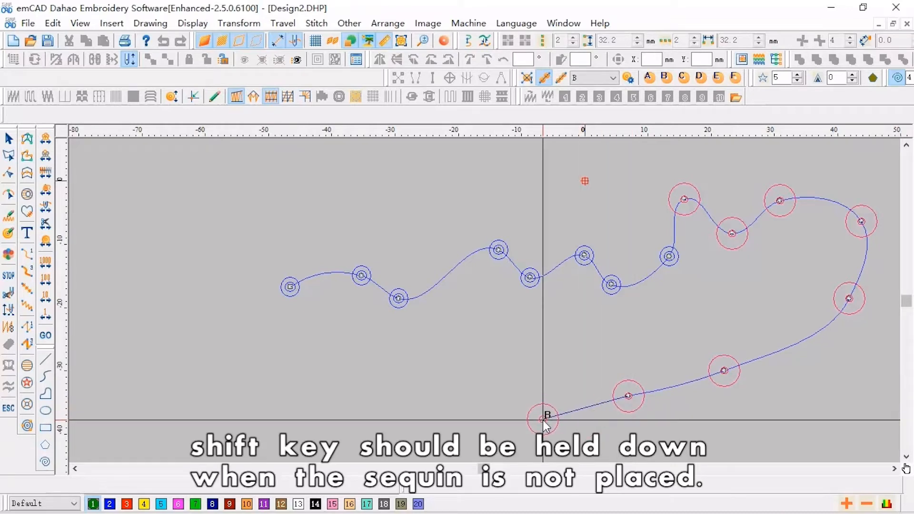
key("BackSpace")
key("BackSpace")
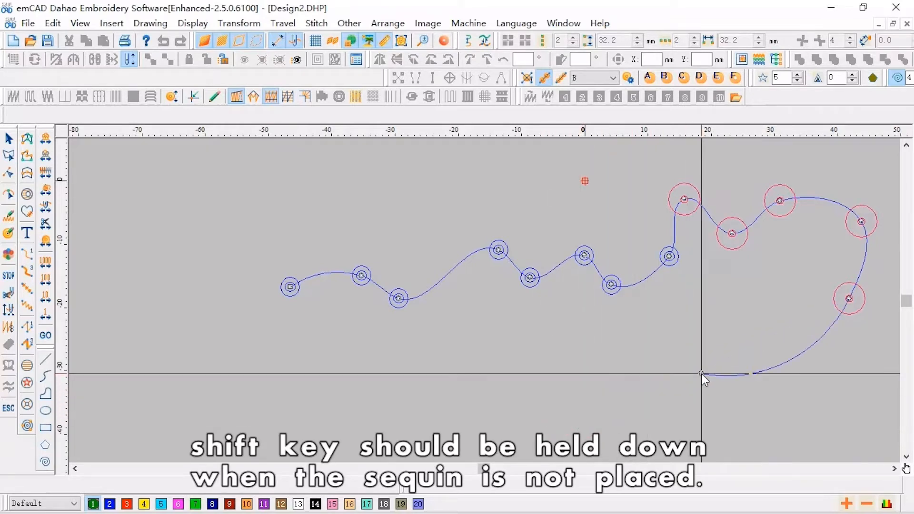
Step: Continue the line leftward with four curve points without sequins, end it with a B sequin and generate the stitches
left_click(702, 373, "shift")
left_click(543, 408, "shift")
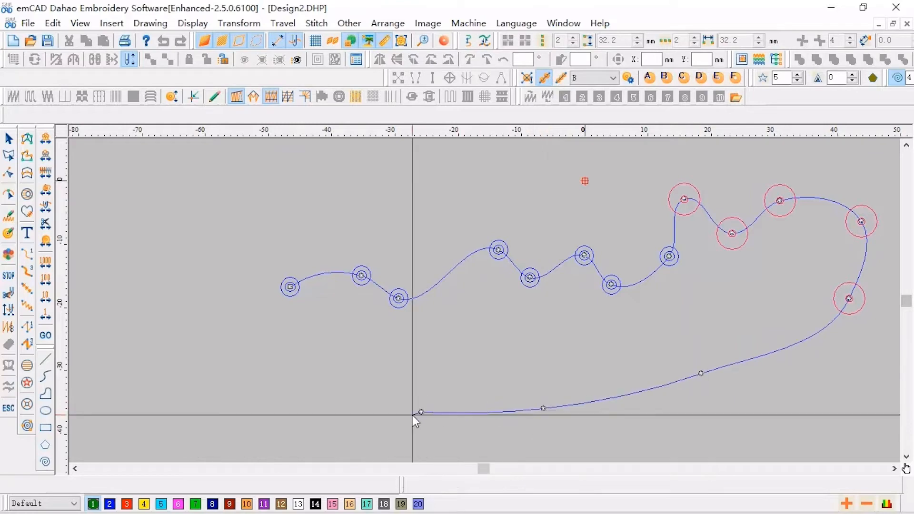
left_click(312, 416, "shift")
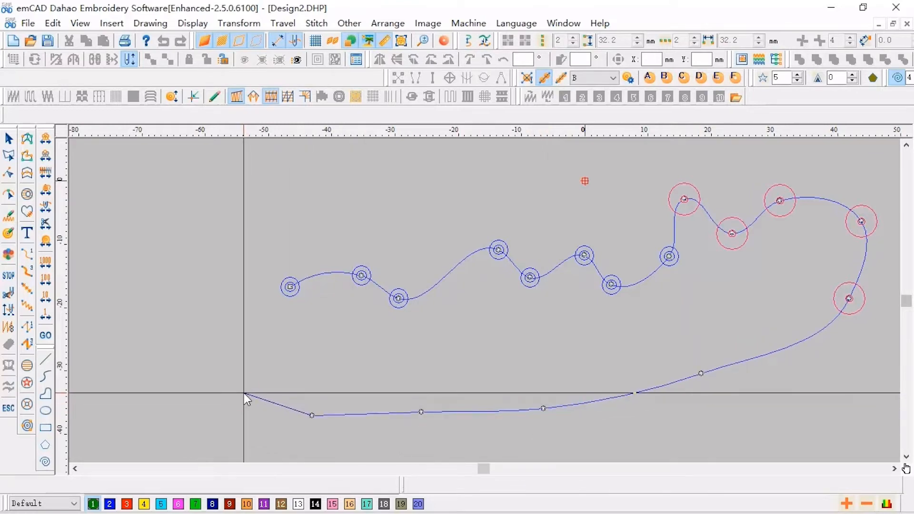
left_click(236, 376)
right_click(236, 376)
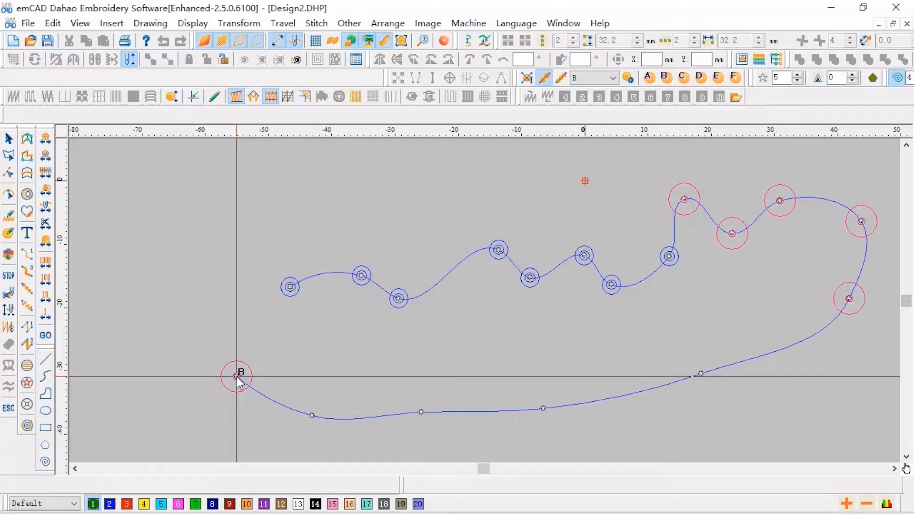
key("Return")
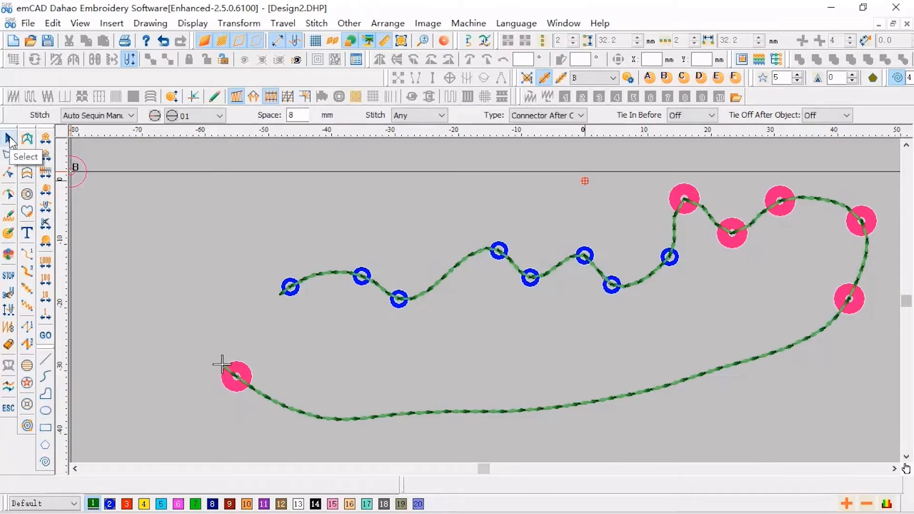
Step: Select the manual sequin line and set its fix type to 02 in the object properties
left_click(9, 139)
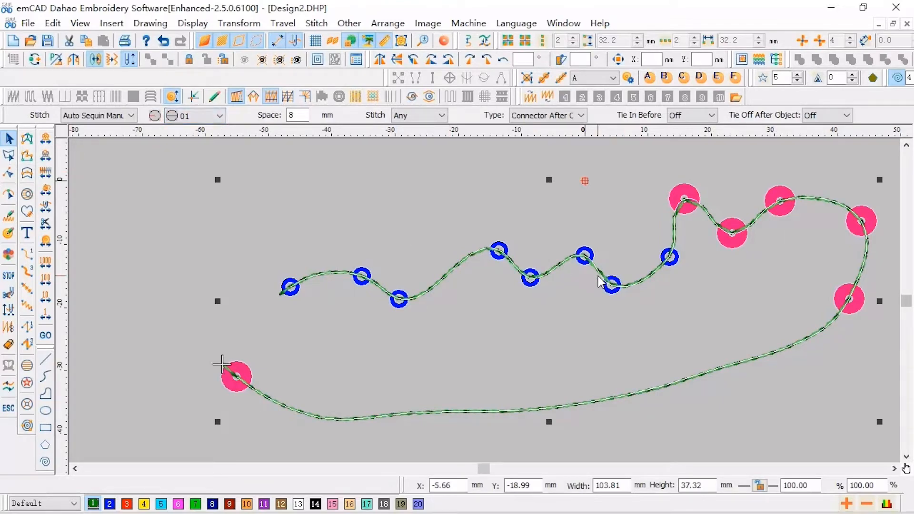
key("a")
key("shift")
key("a")
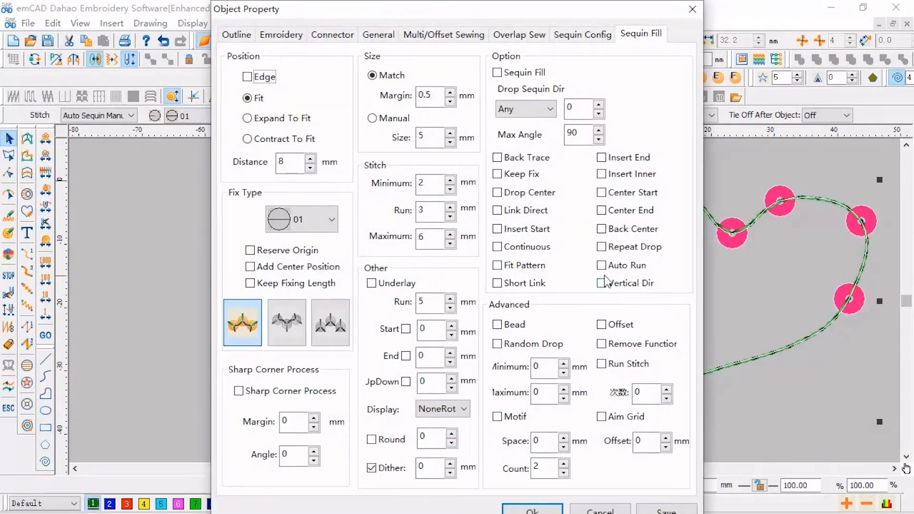
left_click(332, 223)
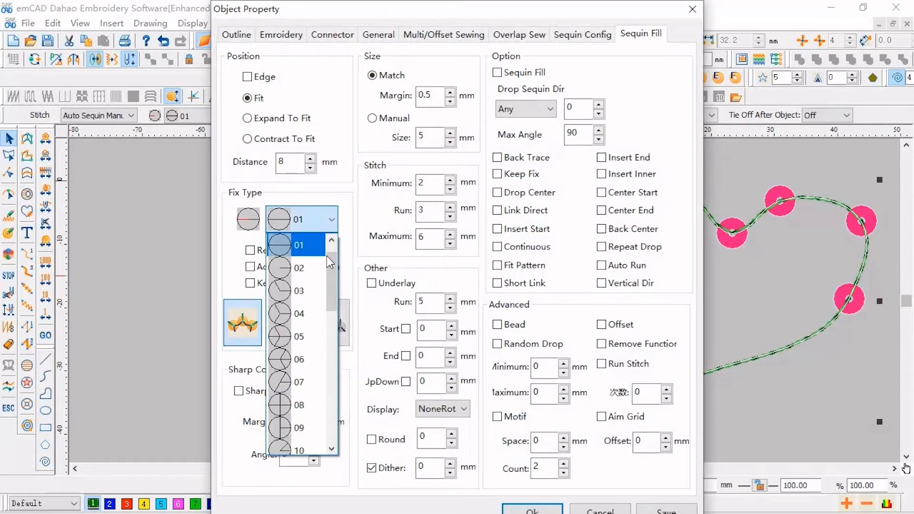
left_click_drag(332, 273, 335, 288)
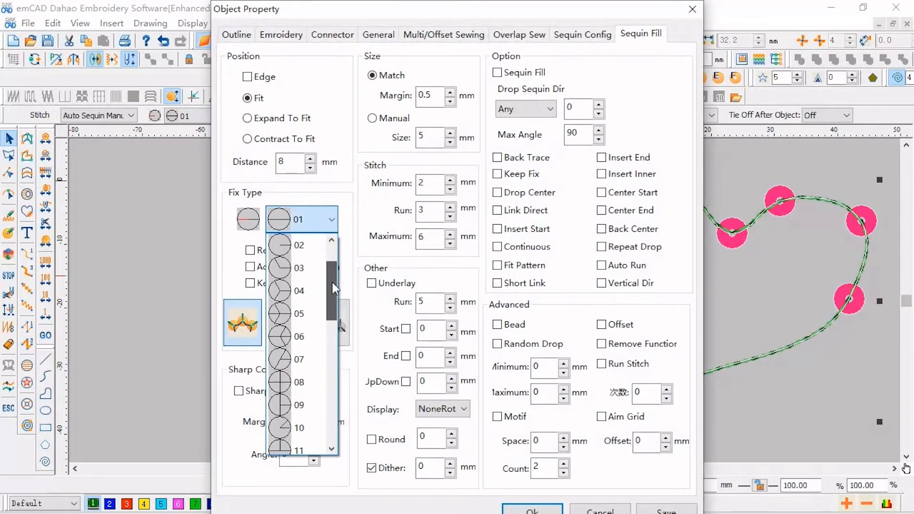
left_click(318, 253)
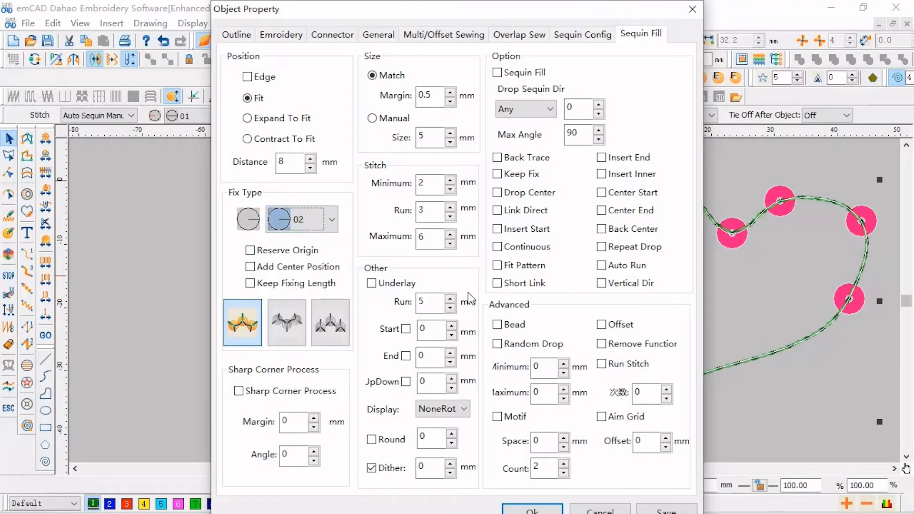
key("Return")
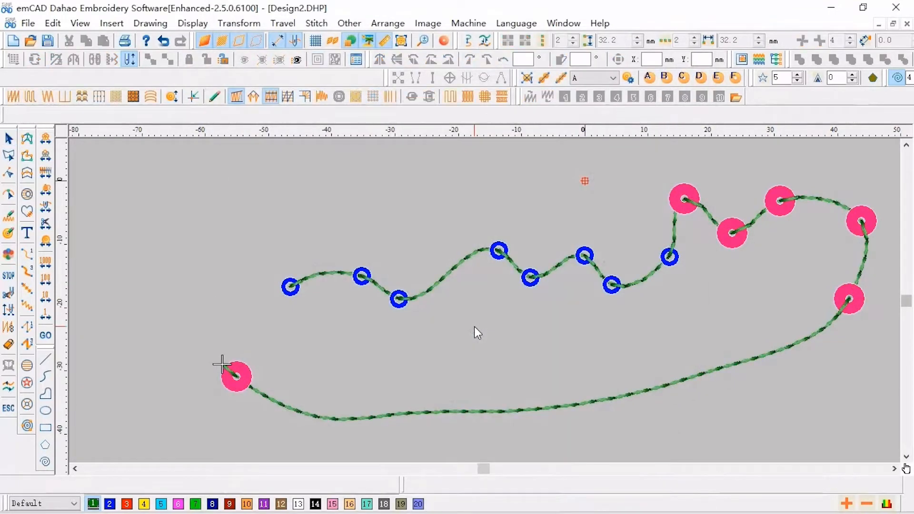
Step: Set the manual sequin line's fix type to 04 and apply it
double_click(784, 258)
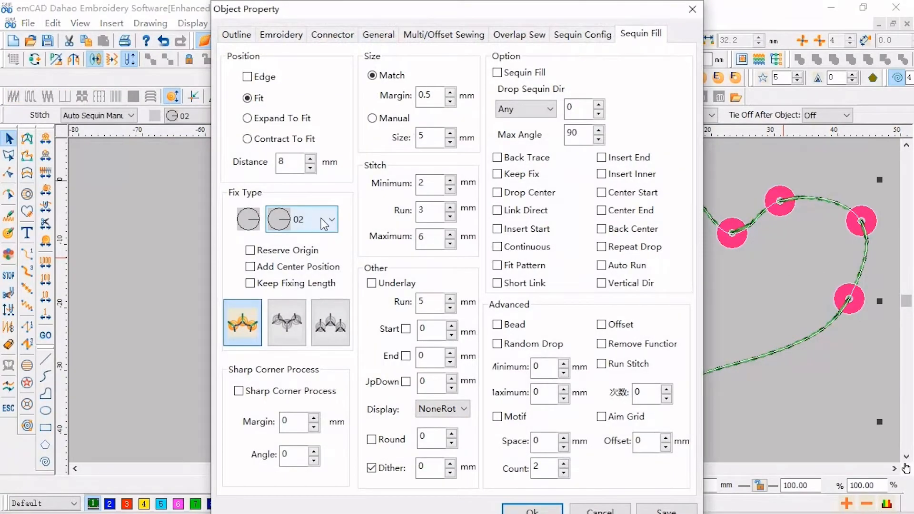
left_click(321, 218)
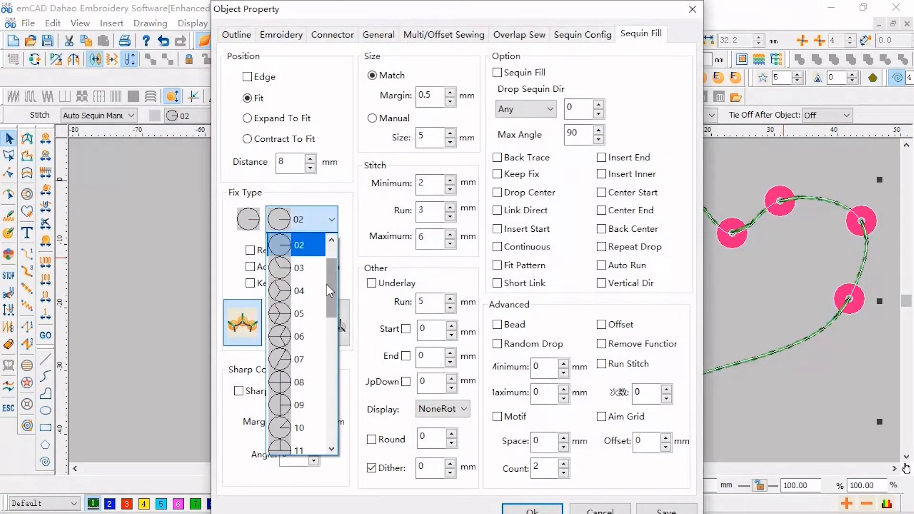
left_click(295, 291)
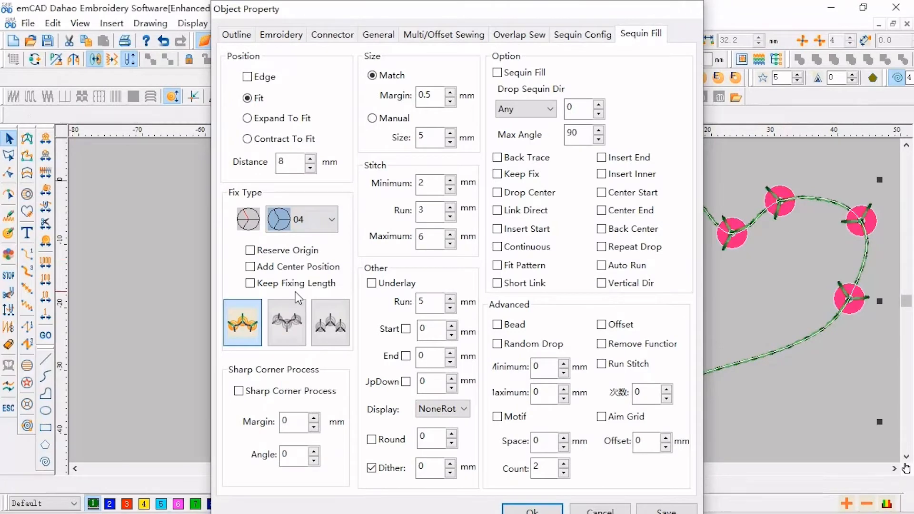
key("Return")
left_click(447, 301)
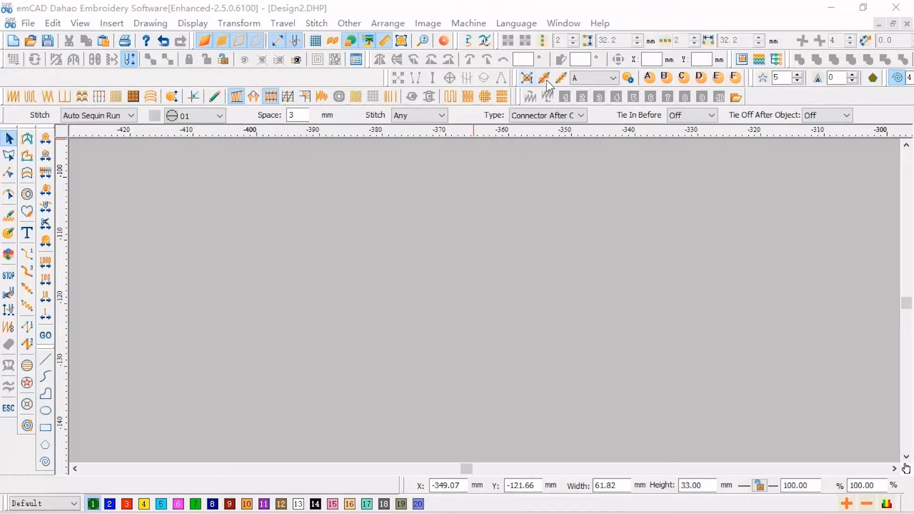
Step: Create a straight horizontal auto sequin line about 56 mm long with sequin A in an empty area
left_click(559, 78)
left_click(313, 444)
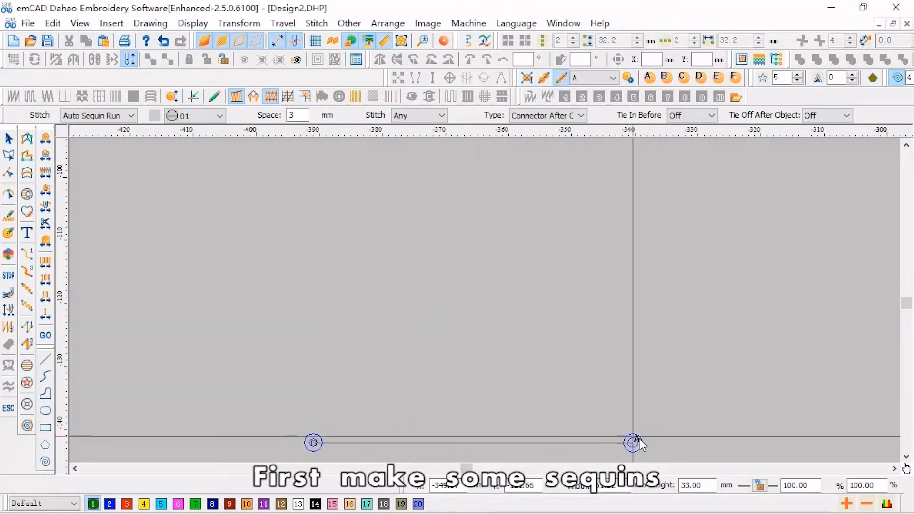
key("Return")
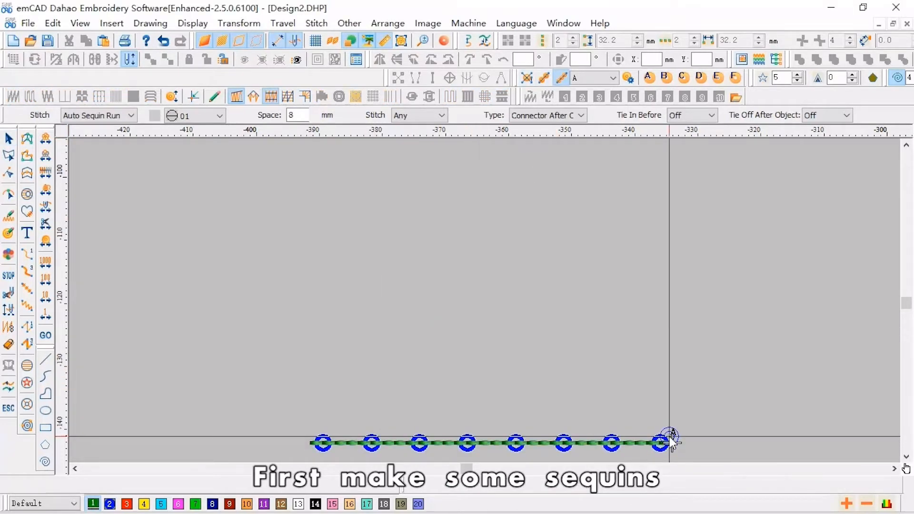
key("Escape")
Step: Set the sequin distance of the straight auto sequin line to 3 mm
double_click(577, 436)
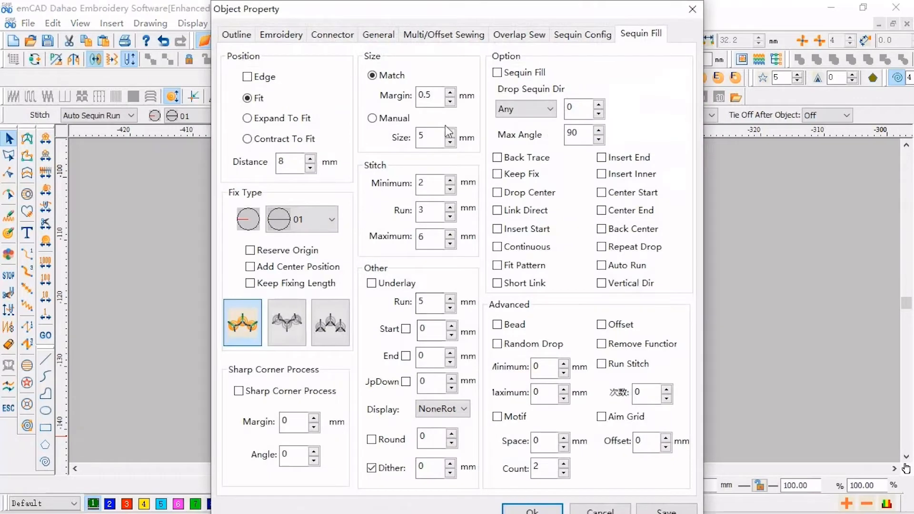
double_click(288, 163)
key("Return")
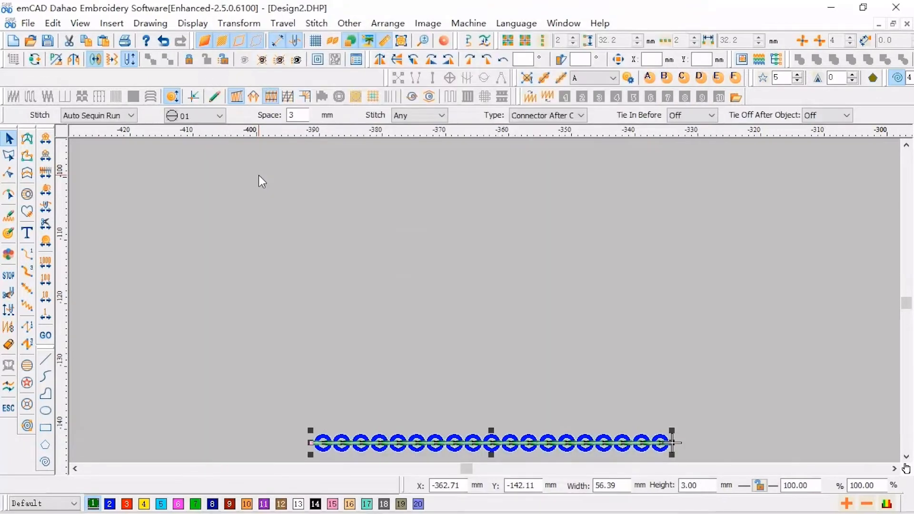
scroll(259, 175, "down", 2)
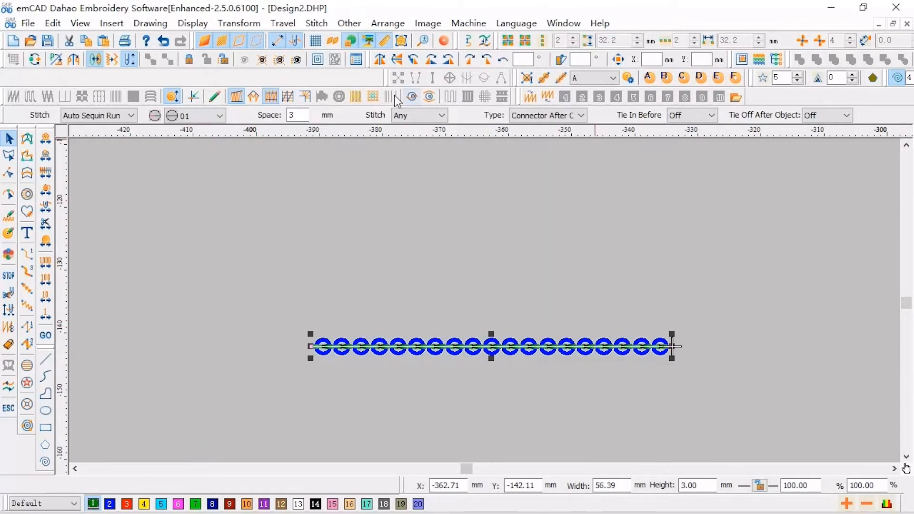
Step: Set the horizontal and vertical copy distances to 2.00 mm in the general options
left_click(318, 42)
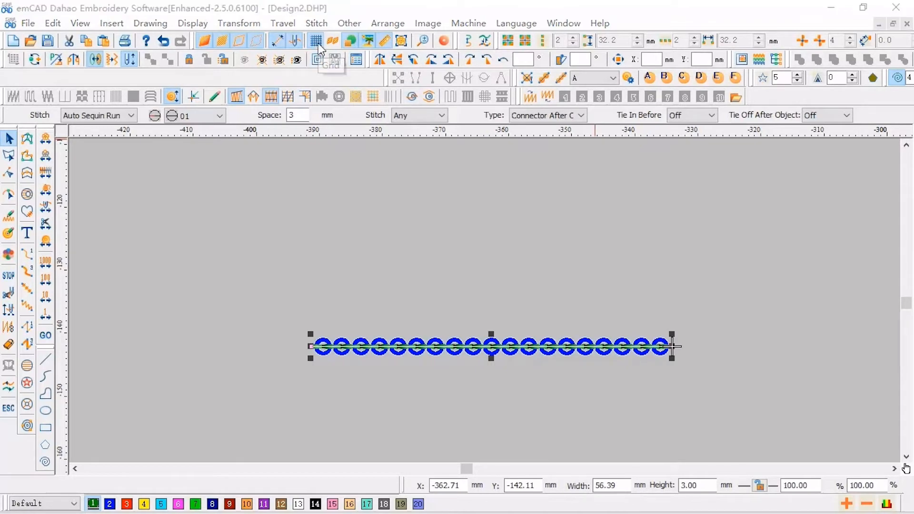
left_click(510, 34)
left_click(571, 432)
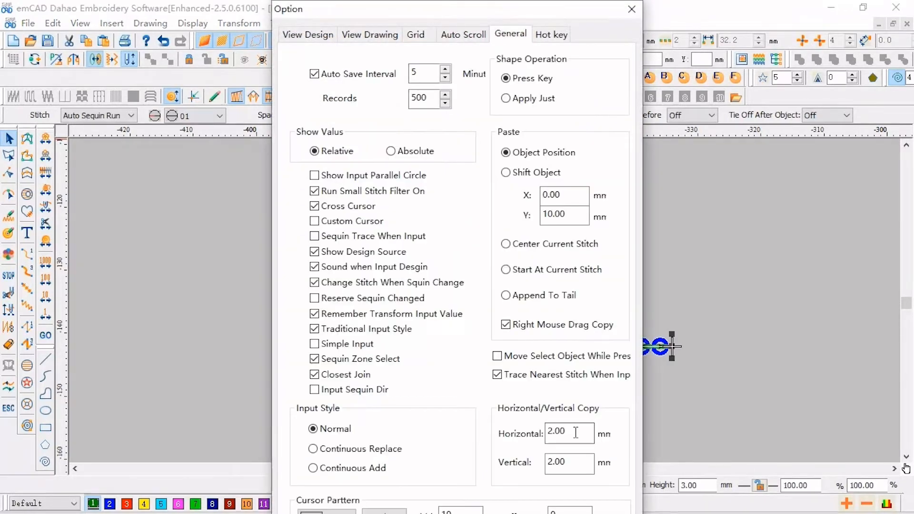
left_click(572, 461)
key("Return")
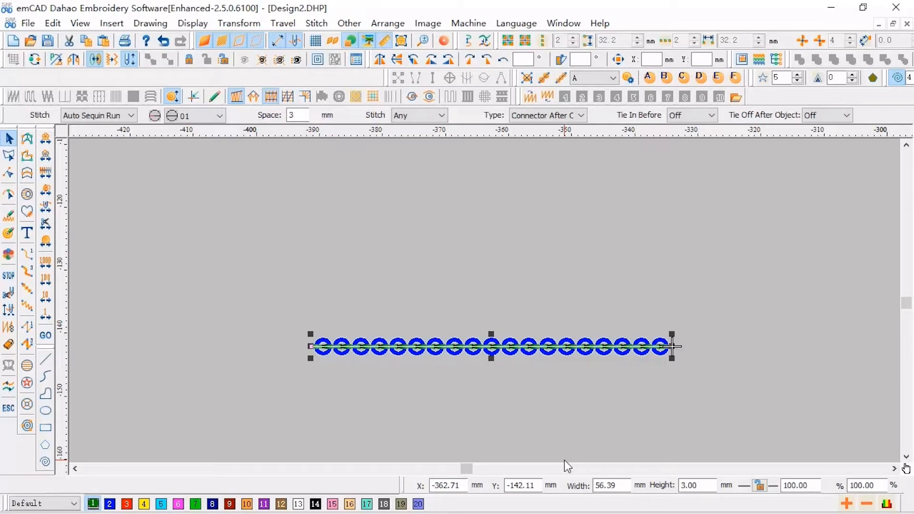
Step: Copy the sequin line upward 13 times at 2 mm spacing to form a rectangular sequin area, and deselect it
key("ctrl+d")
key("ctrl+d")
key("ctrl+d")
key("ctrl+d")
key("ctrl+d")
key("ctrl+d")
key("ctrl+d")
key("ctrl+d")
key("ctrl+d")
key("ctrl+d")
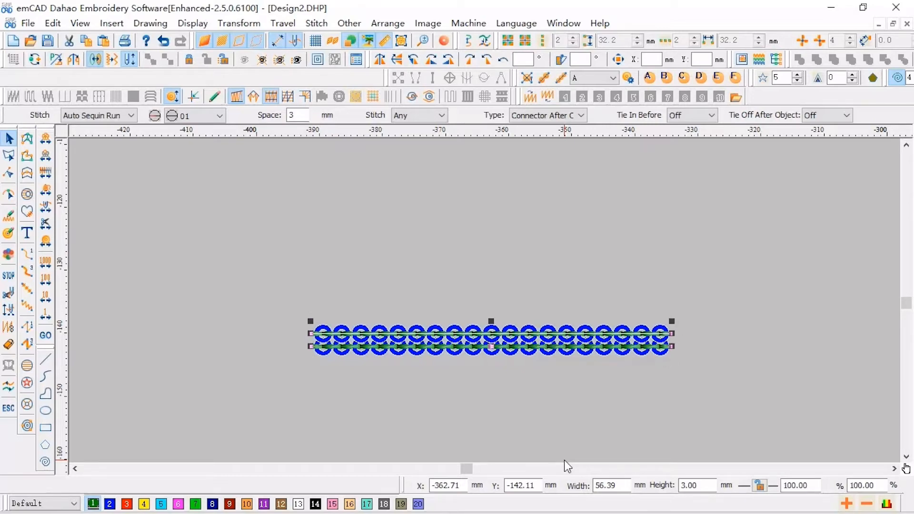
key("ctrl+d")
key("ctrl+d")
key("ctrl+d")
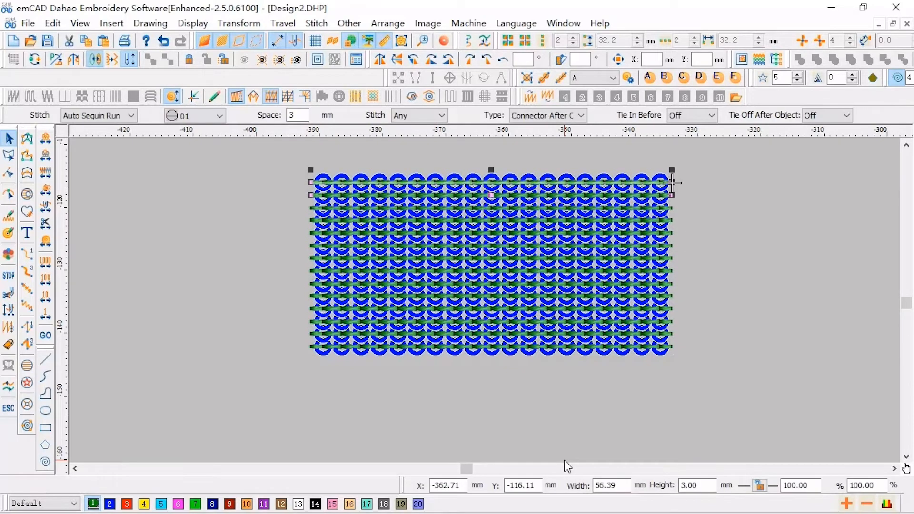
key("Escape")
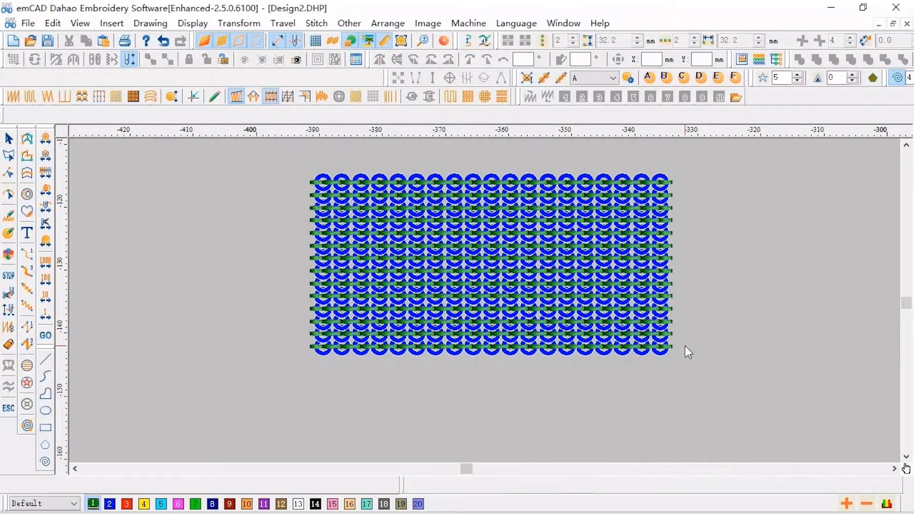
Step: Draw a closed polyline shaped like an inverted U, about 26 by 21 mm, over the upper part of the sequin area
scroll(686, 348, "up", 2)
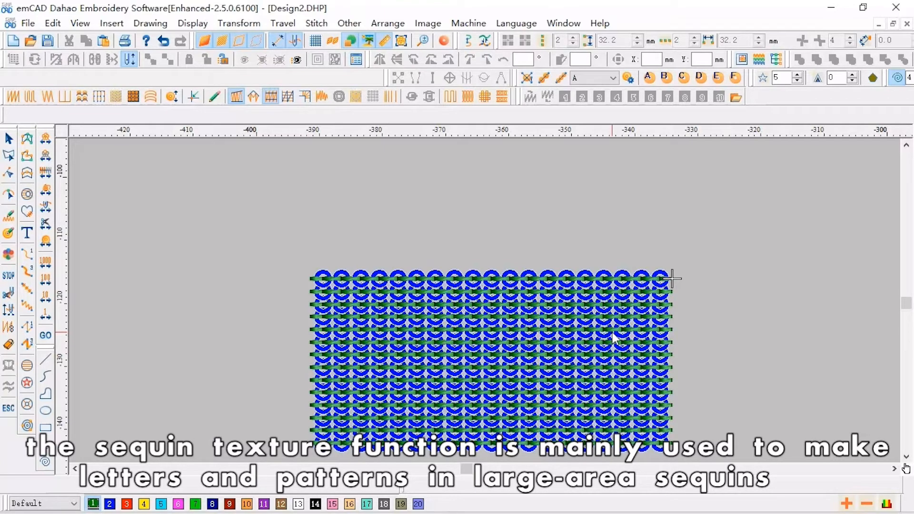
scroll(637, 280, "up", 1)
scroll(643, 299, "down", 1)
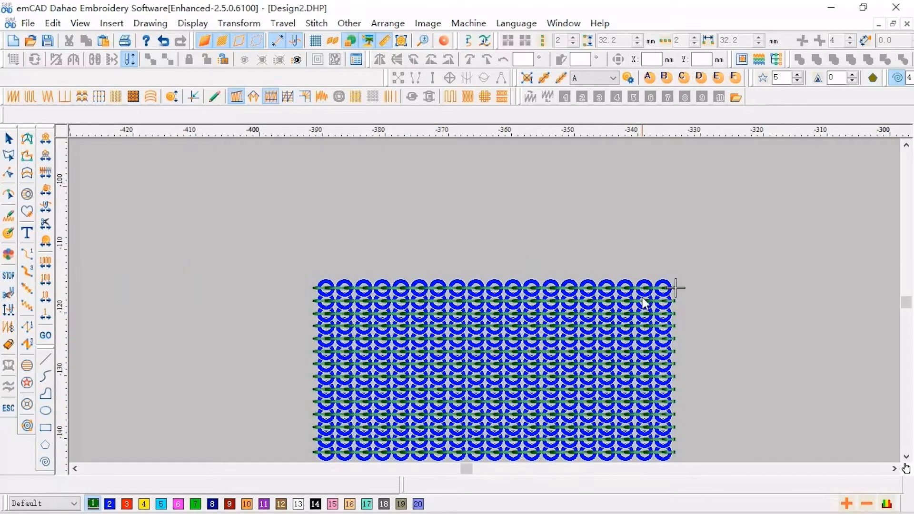
scroll(643, 319, "down", 2)
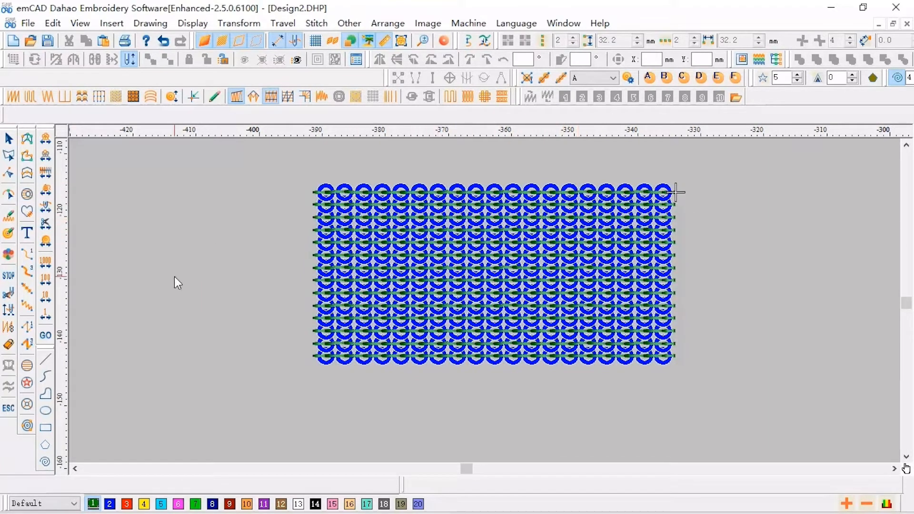
left_click(46, 395)
left_click(378, 168)
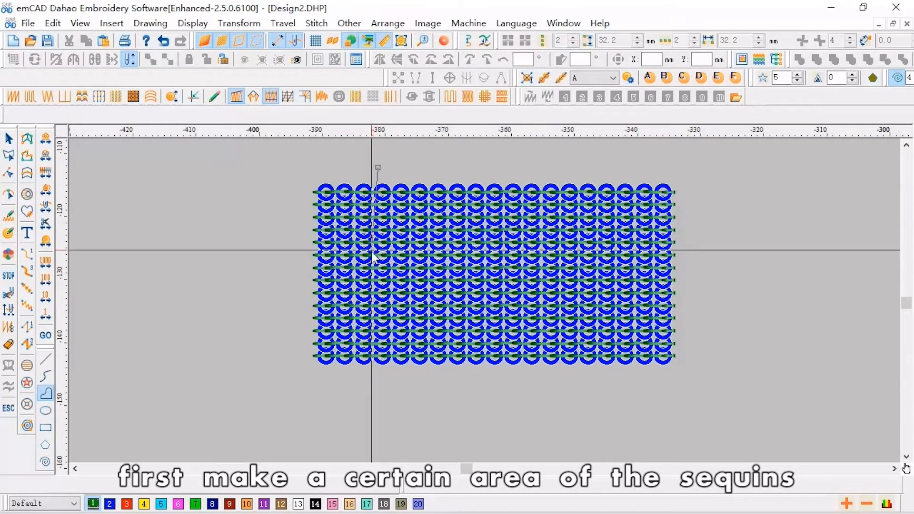
left_click(383, 297)
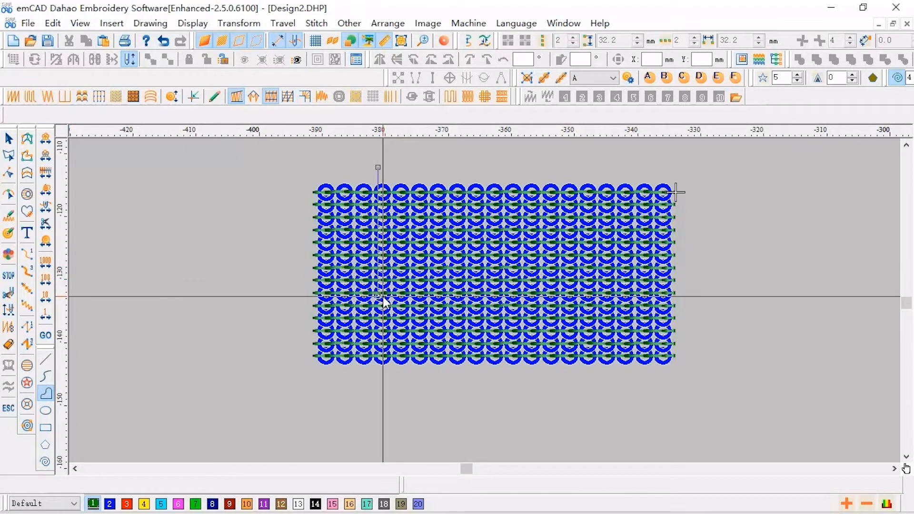
left_click(434, 297)
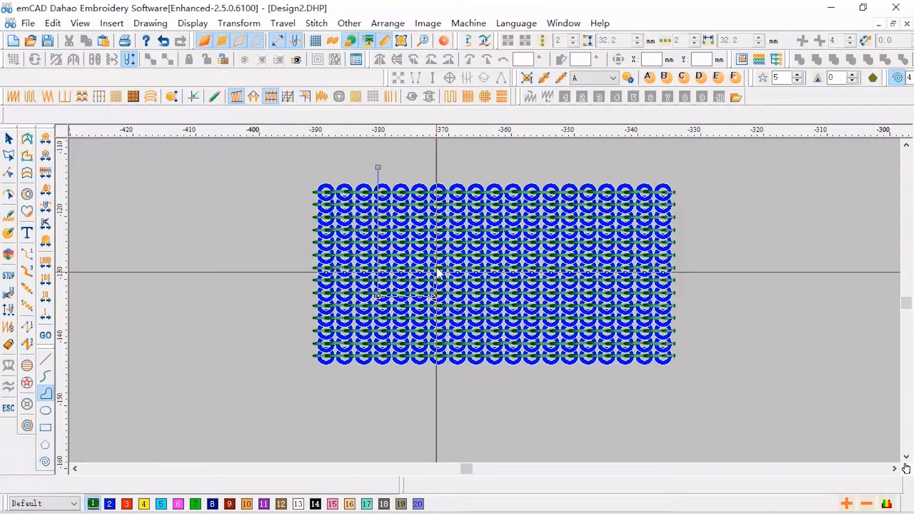
left_click(432, 226)
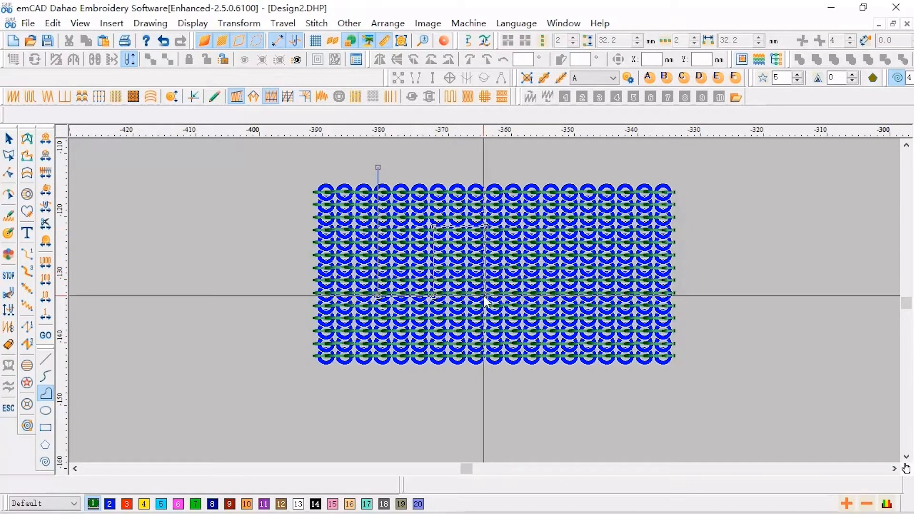
left_click(548, 165)
key("Return")
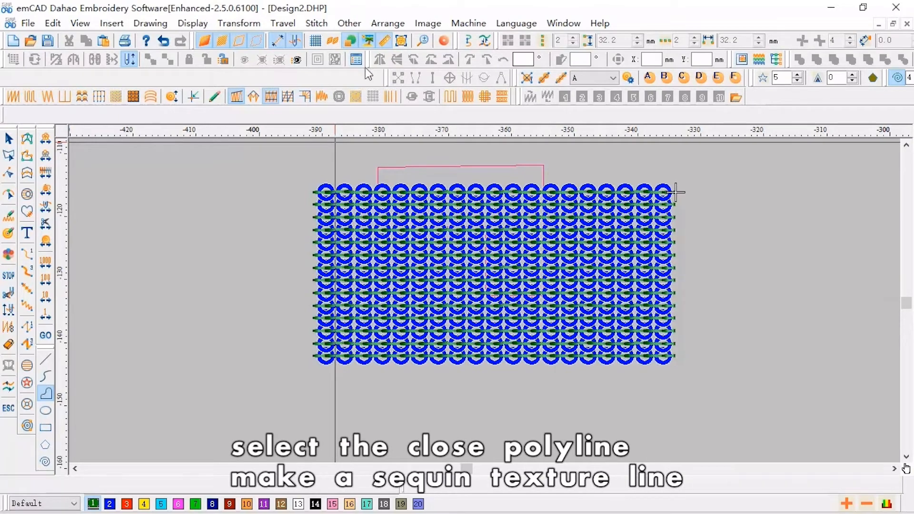
Step: Select the closed polyline in the object list and make it a sequin texture line
left_click(781, 61)
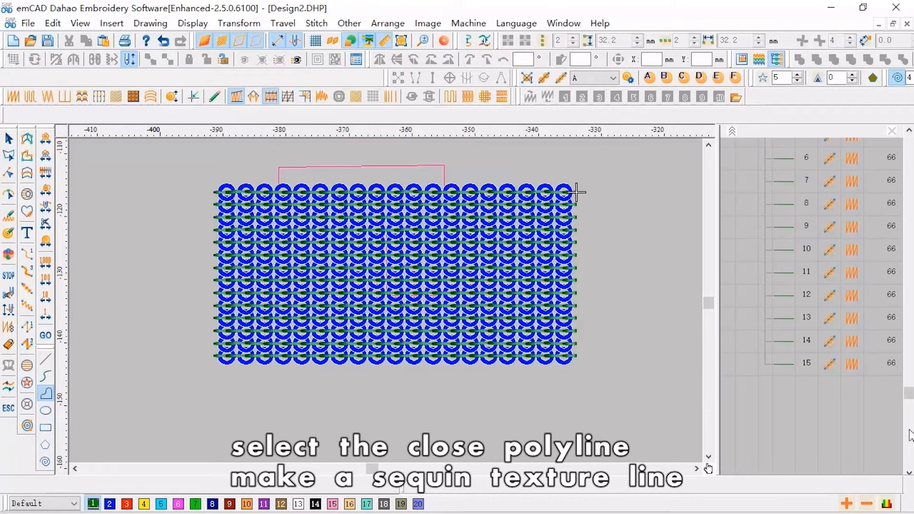
scroll(787, 178, "up", 3)
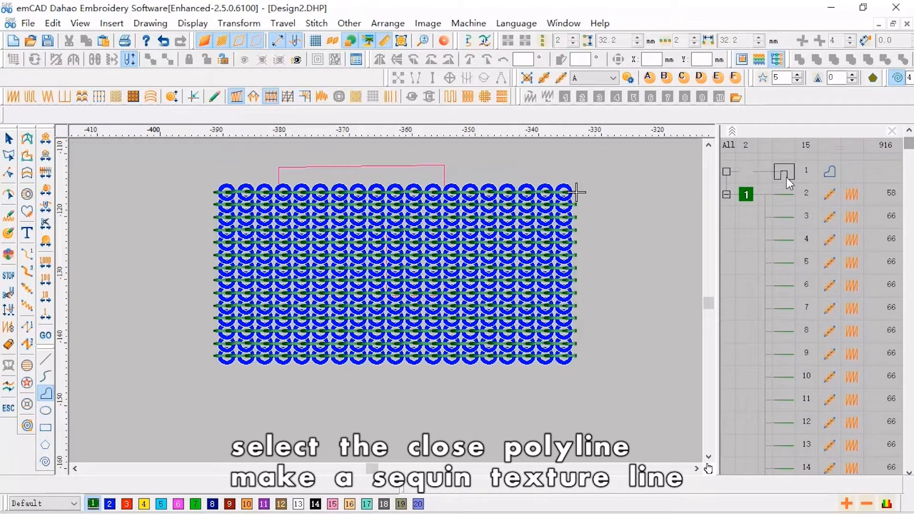
left_click(786, 178)
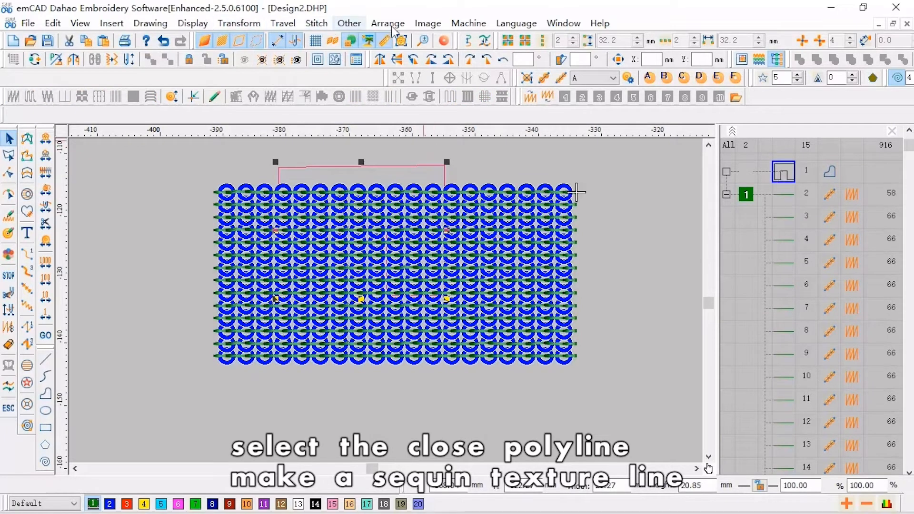
left_click(351, 28)
mouse_move(409, 89)
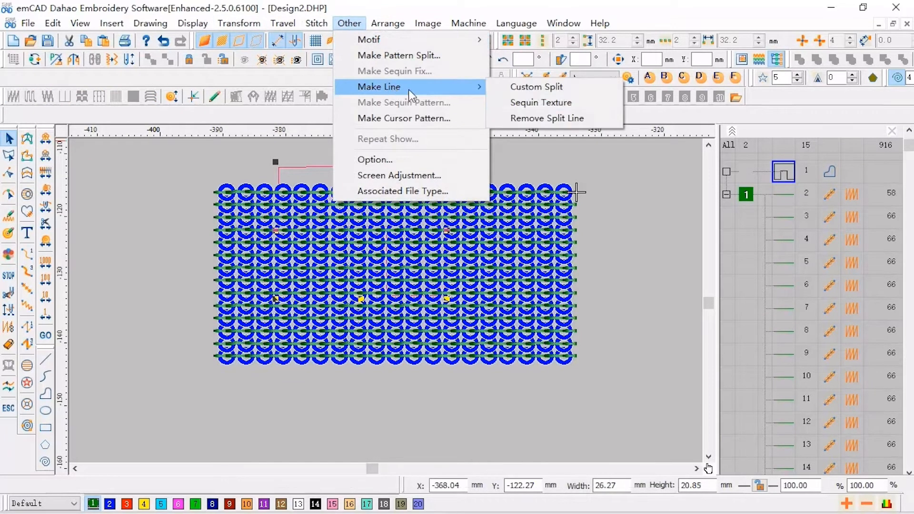
left_click(557, 106)
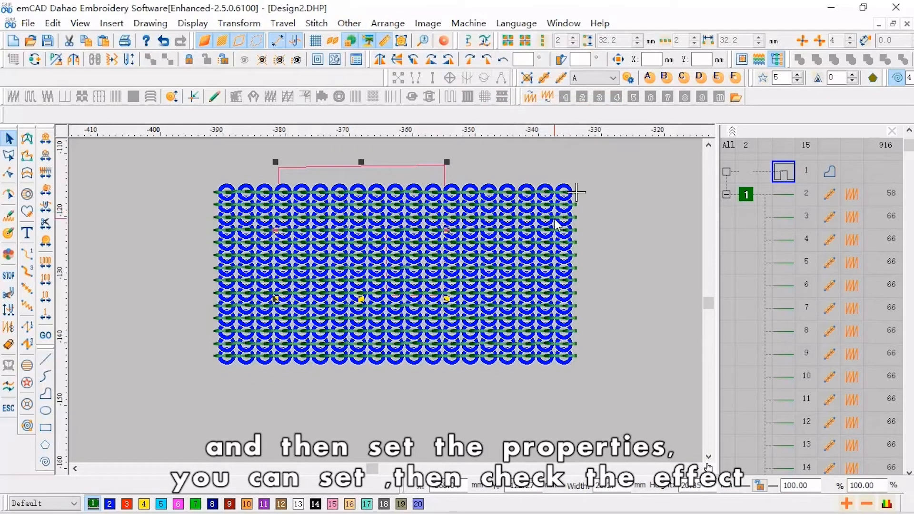
Step: Set both the inner and outline sequins of the closed texture line to B, and deselect it
double_click(512, 207)
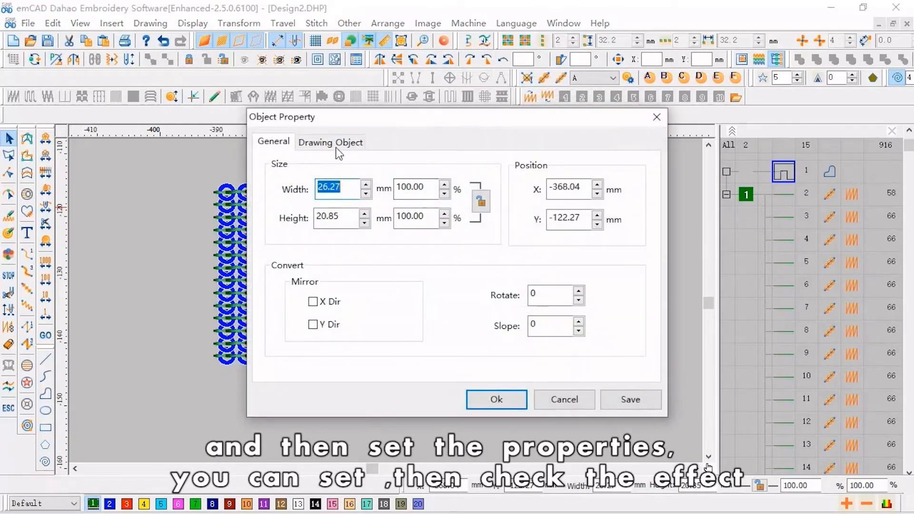
left_click(337, 147)
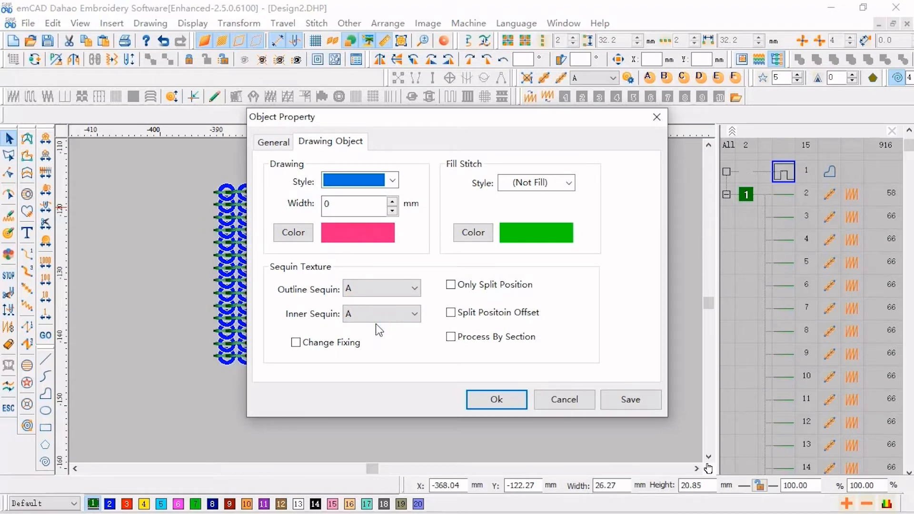
left_click(400, 317)
left_click(375, 116)
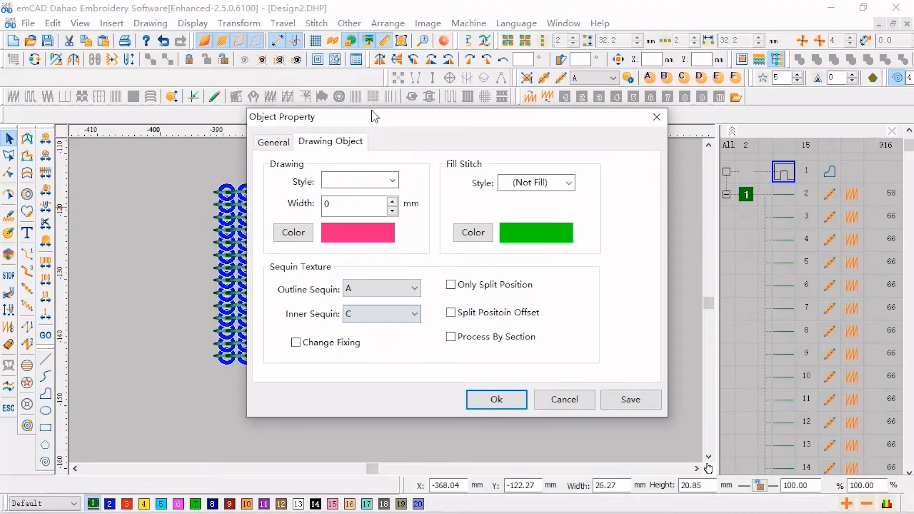
left_click(379, 312)
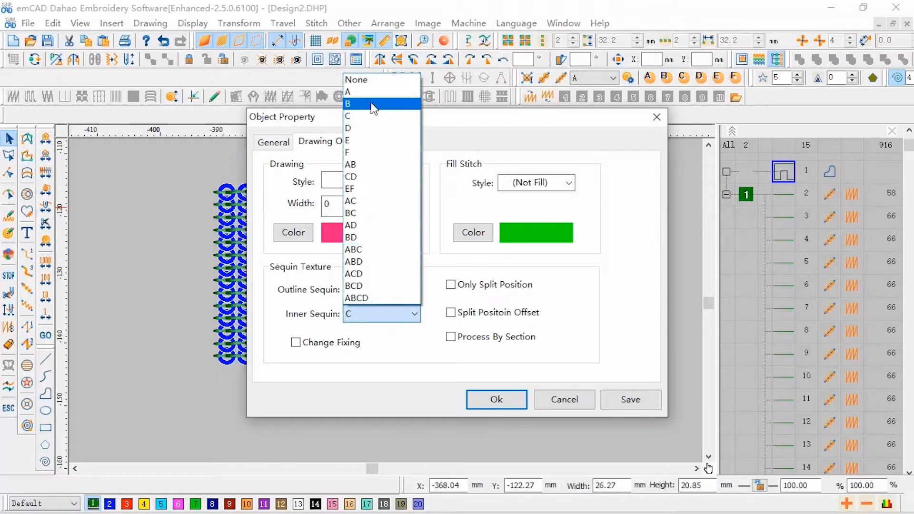
left_click(375, 105)
left_click(398, 293)
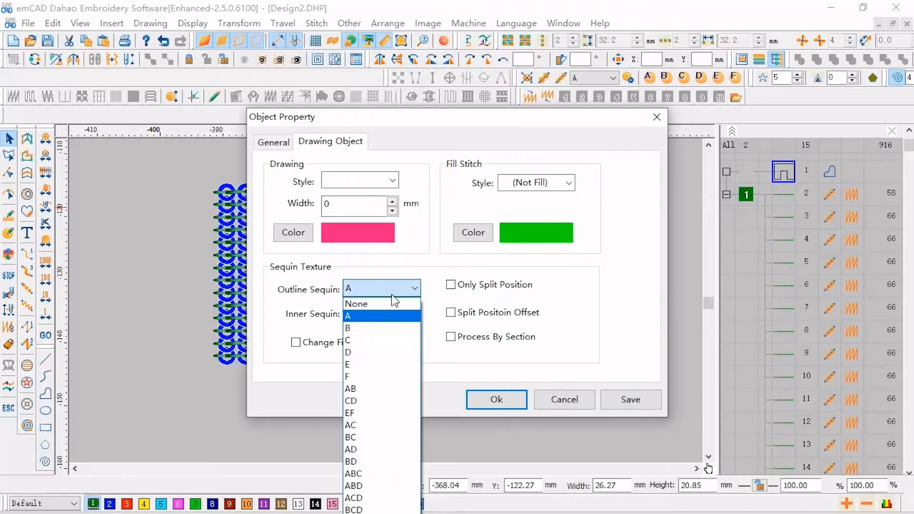
left_click(375, 328)
left_click(500, 402)
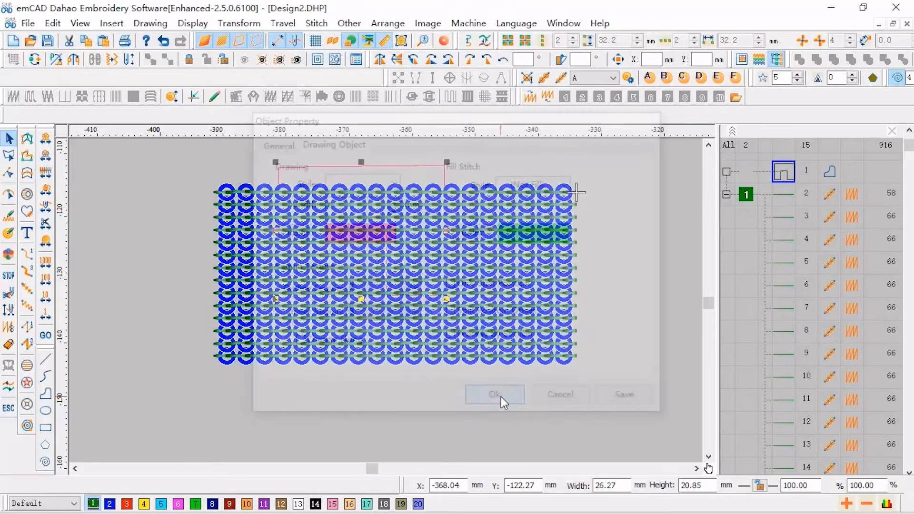
left_click(618, 308)
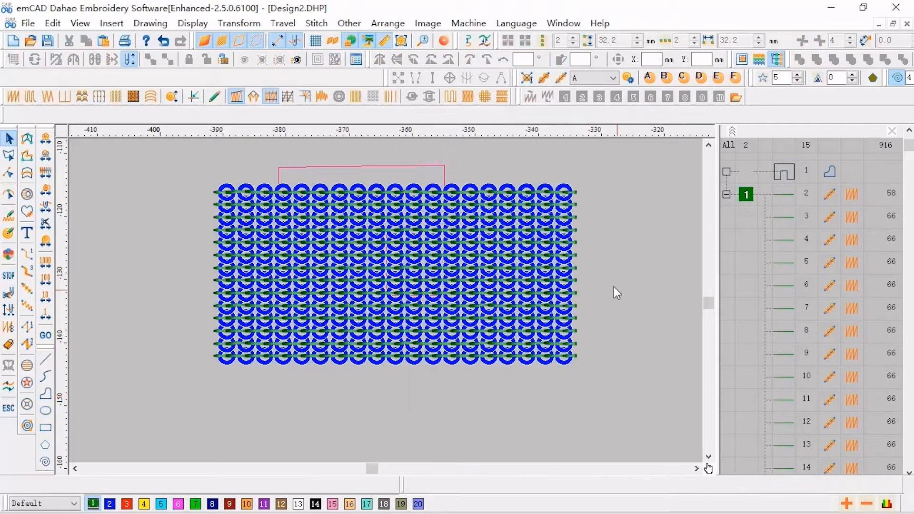
Step: Select all the sequin lines in the rectangular area, apply the sequin texture to them, and deselect them
left_click(544, 194)
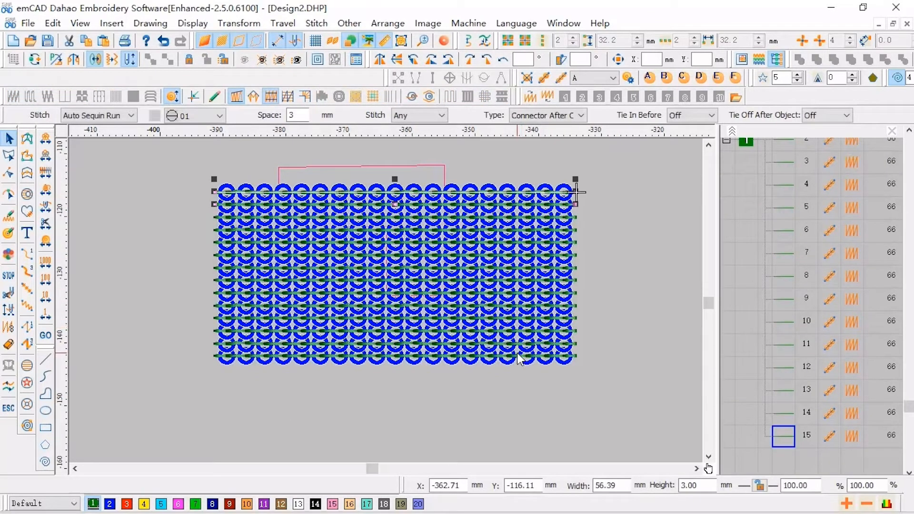
key("ctrl+a")
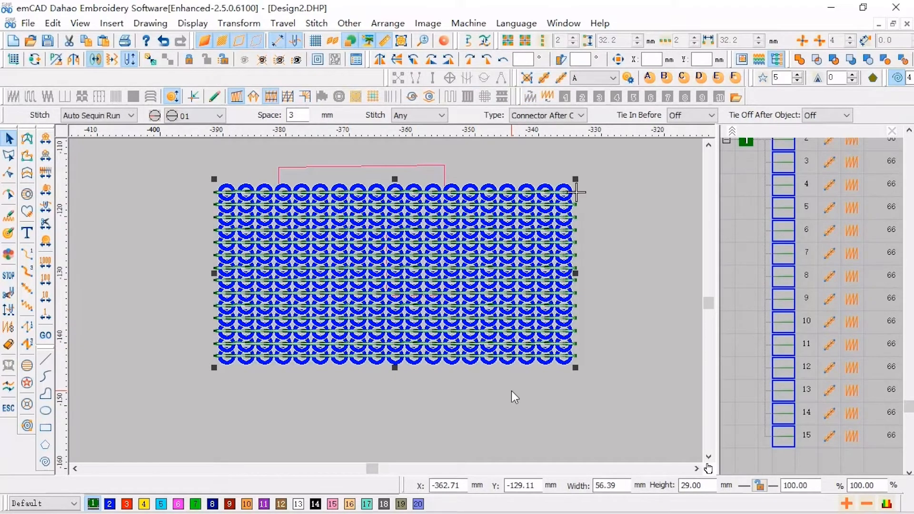
left_click(378, 96)
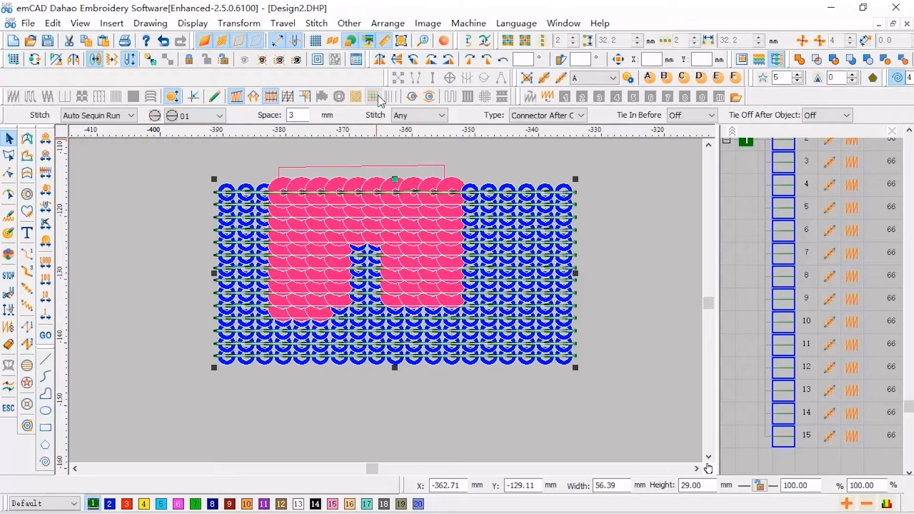
key("Escape")
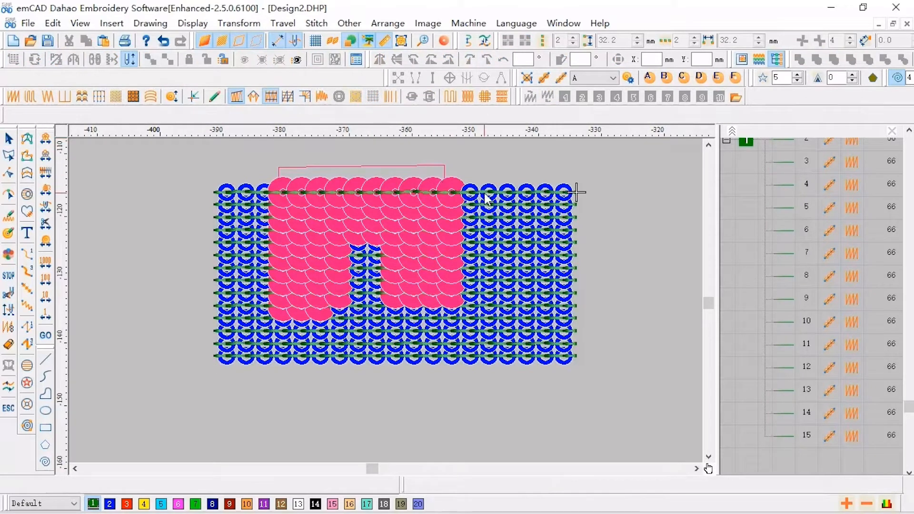
Step: Undo the sequin texture and delete the closed texture line
key("ctrl+z")
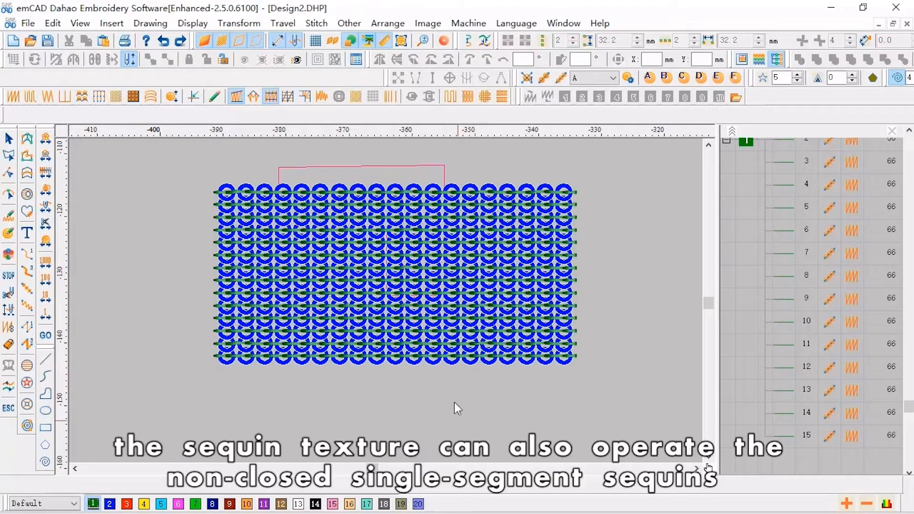
left_click(421, 166)
key("Delete")
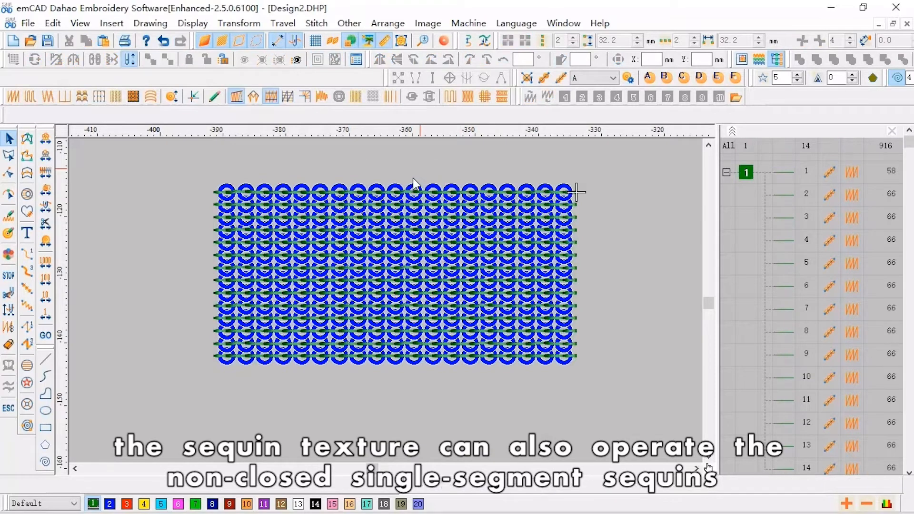
Step: Draw two open, roughly vertical lines about 24 mm apart that cross the full height of the sequin area
left_click(46, 376)
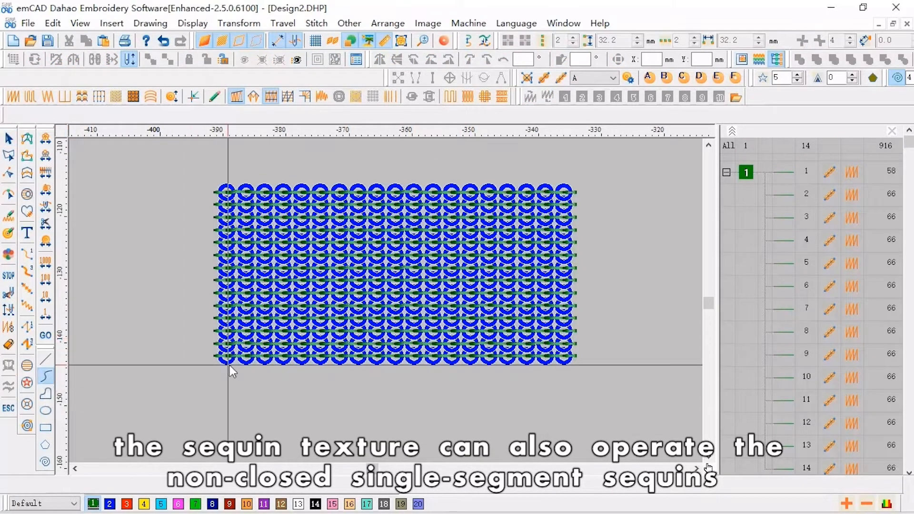
left_click(320, 387)
left_click(320, 167)
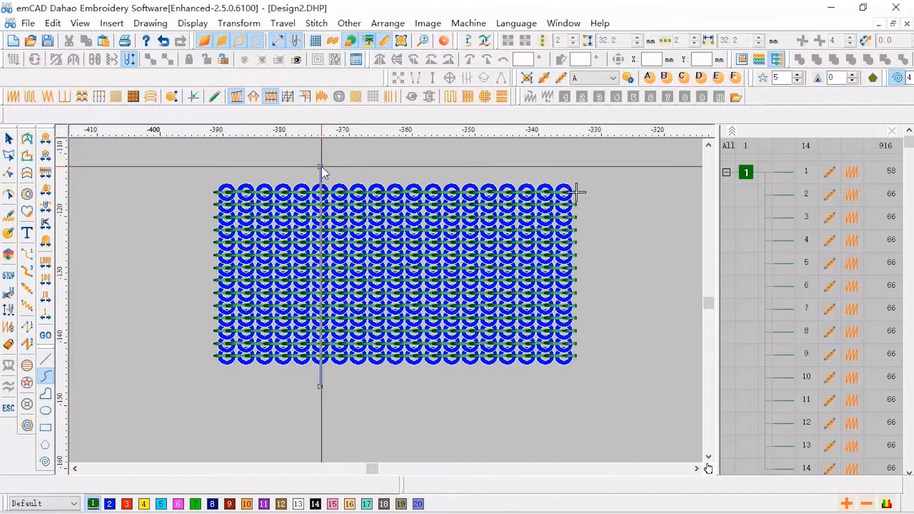
right_click(322, 167)
left_click(469, 400)
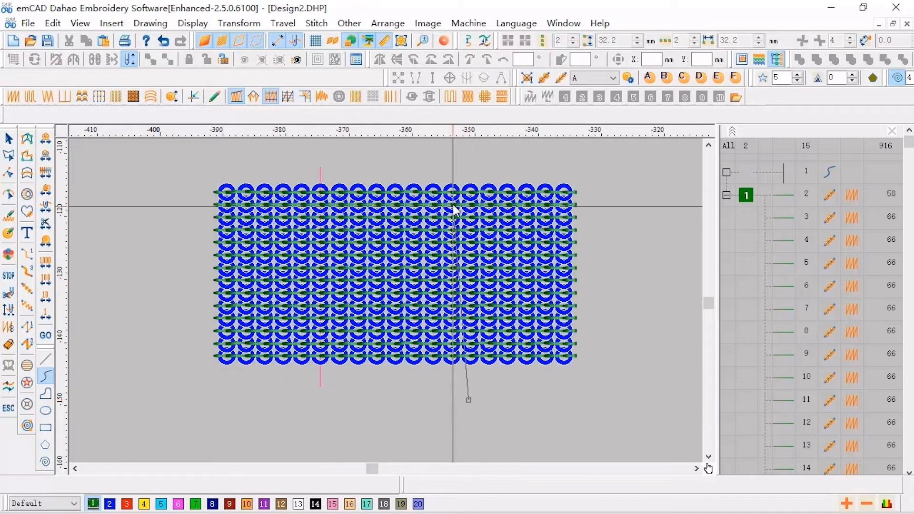
scroll(471, 215, "up", 3)
left_click(473, 222)
right_click(472, 222)
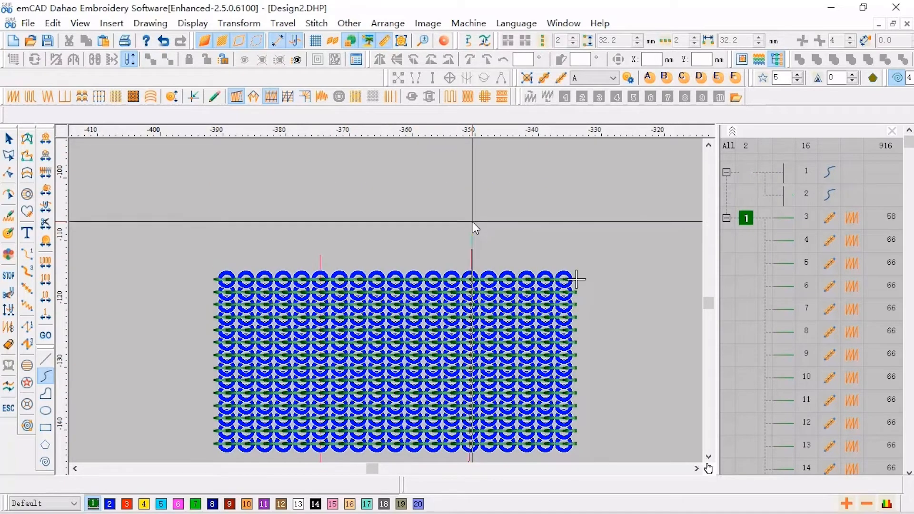
Step: Select both open vertical lines and make them sequin texture lines
left_click(8, 138)
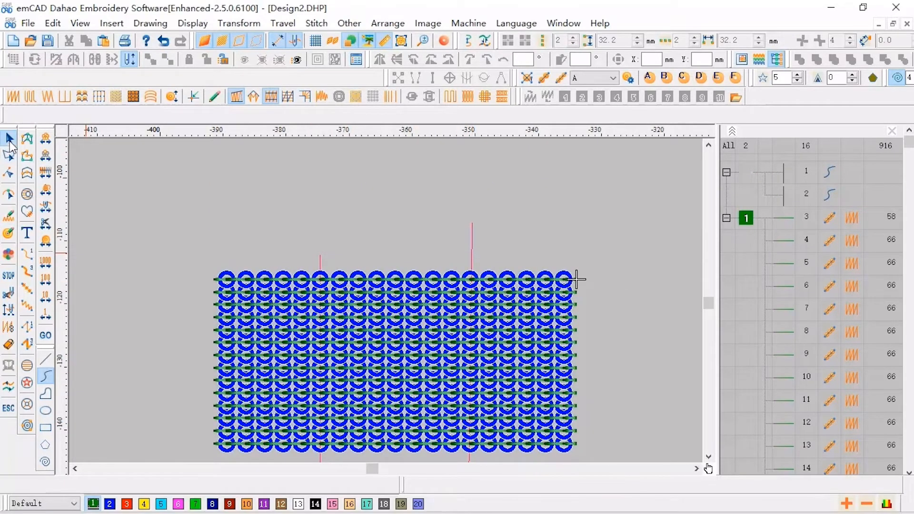
left_click(321, 262, "shift")
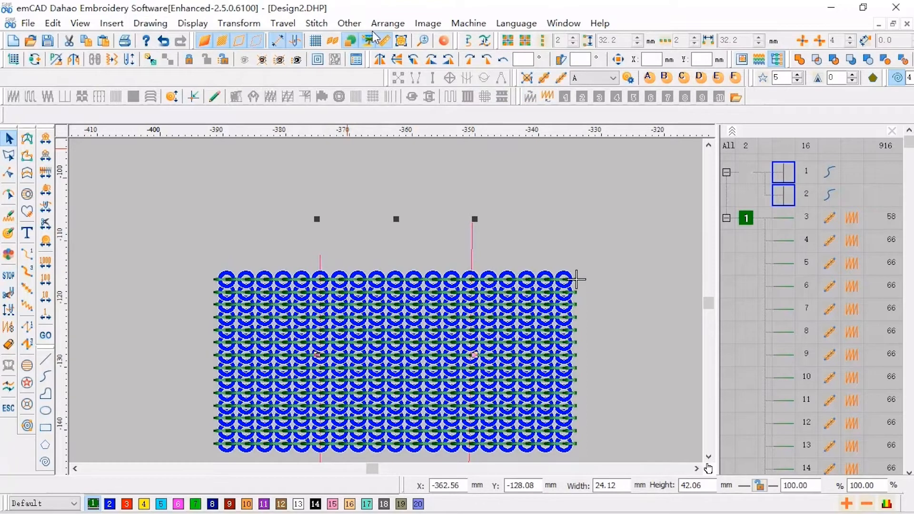
left_click(349, 23)
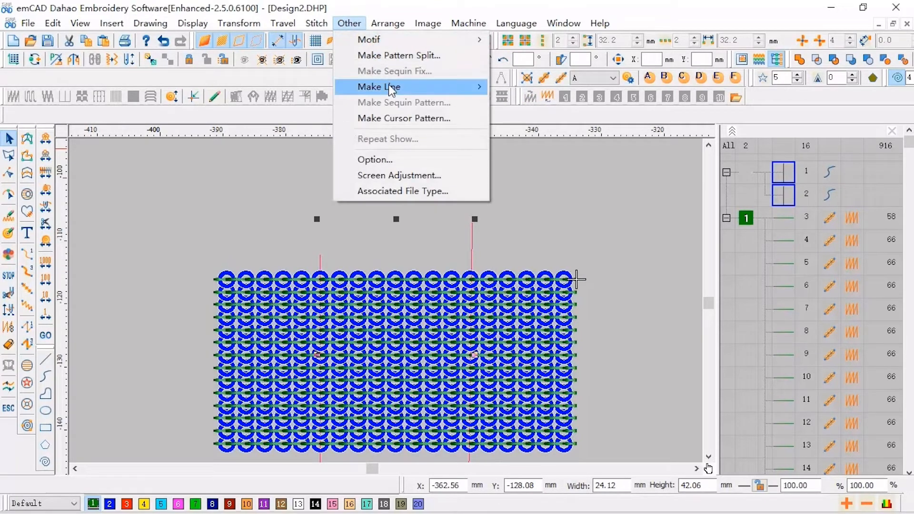
mouse_move(389, 86)
left_click(545, 107)
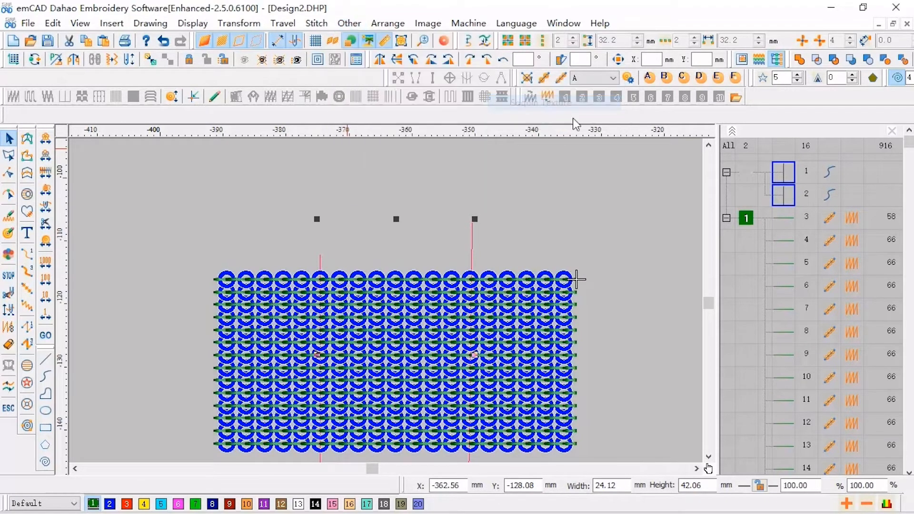
Step: Set both the outline and inner sequins of the two open texture lines to B
key("a")
right_click(450, 159)
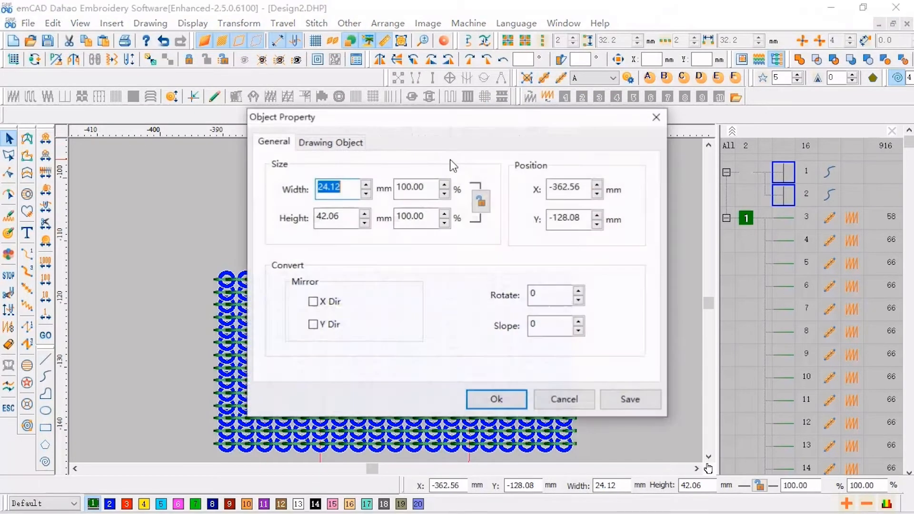
left_click(325, 142)
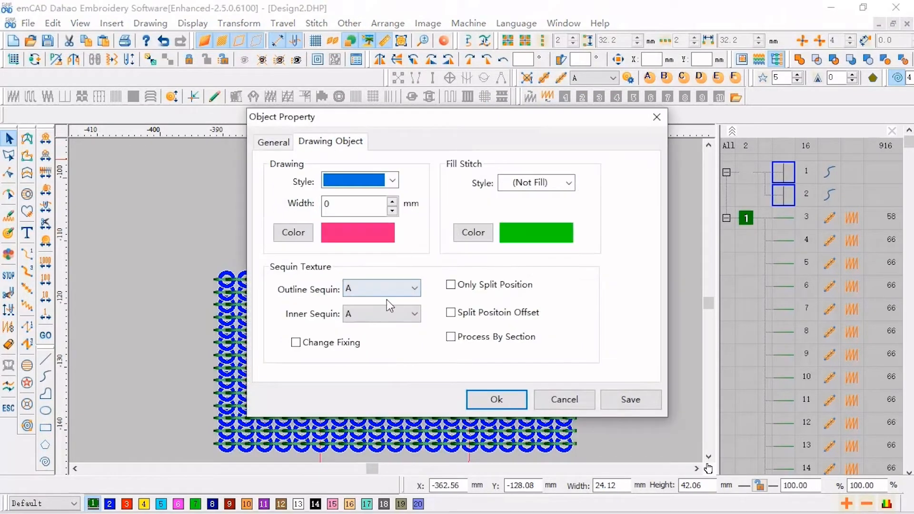
left_click(387, 299)
left_click(383, 324)
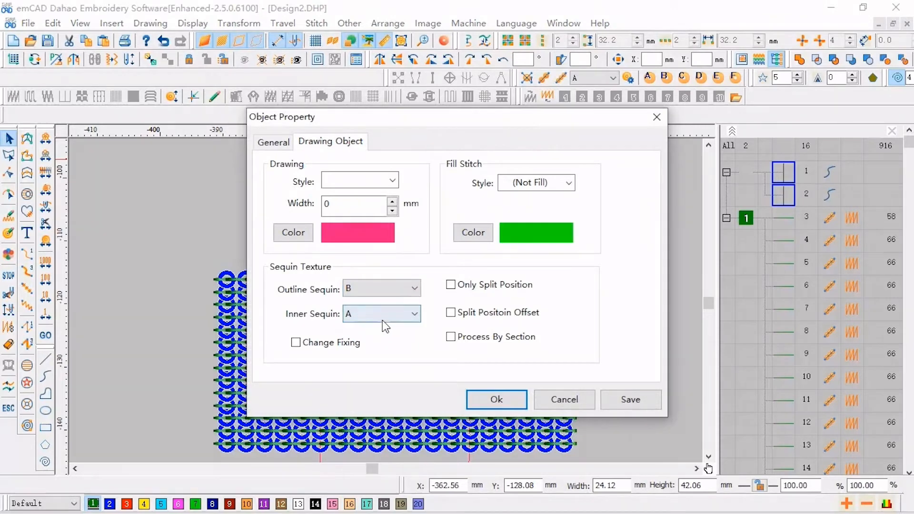
left_click(382, 322)
left_click(367, 103)
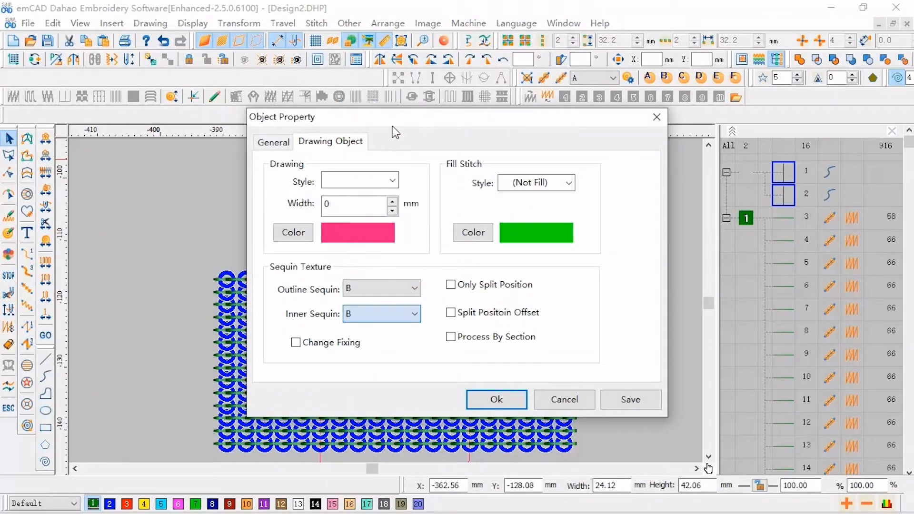
left_click(495, 399)
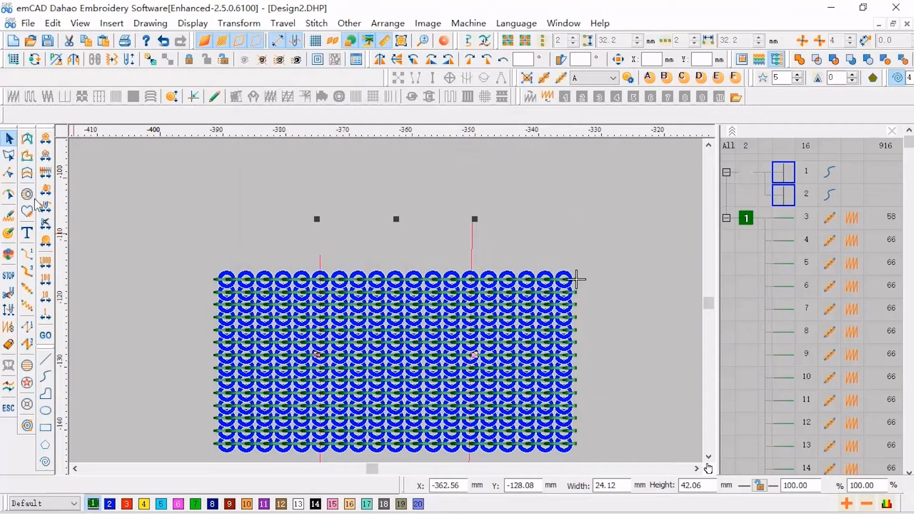
Step: Select all the sequin lines with a selection line crossing the area from above to below, and apply the sequin texture
left_click(9, 172)
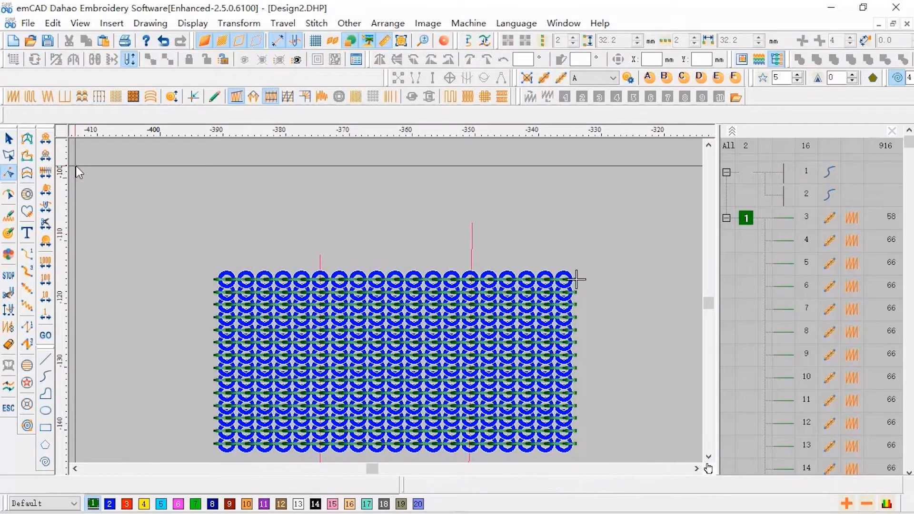
left_click(273, 236)
scroll(258, 404, "down", 2)
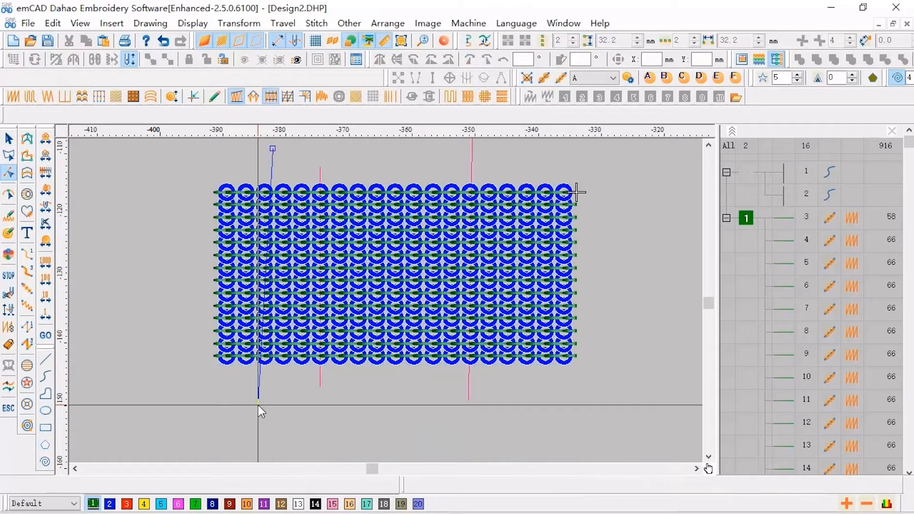
key("Return")
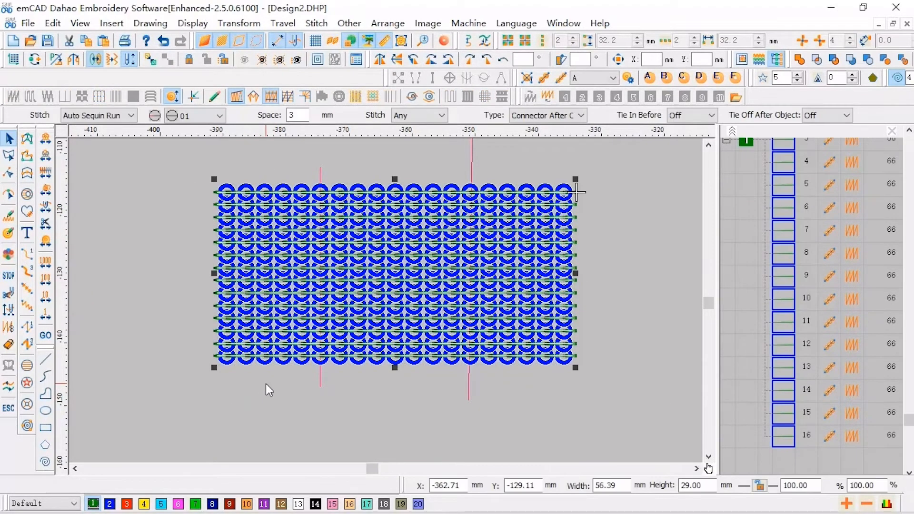
left_click(378, 97)
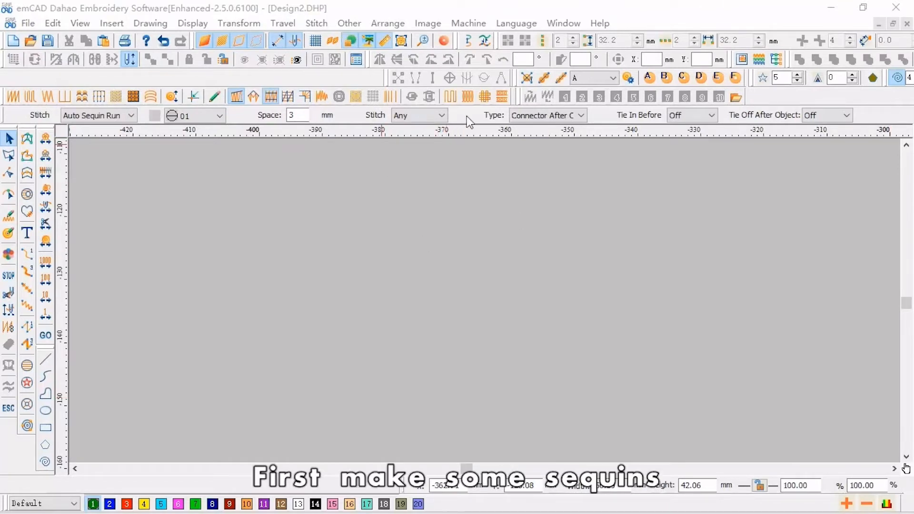
Step: Draw a horizontal auto sequin line about 70 mm long near the lower edge of the empty workspace
left_click(562, 78)
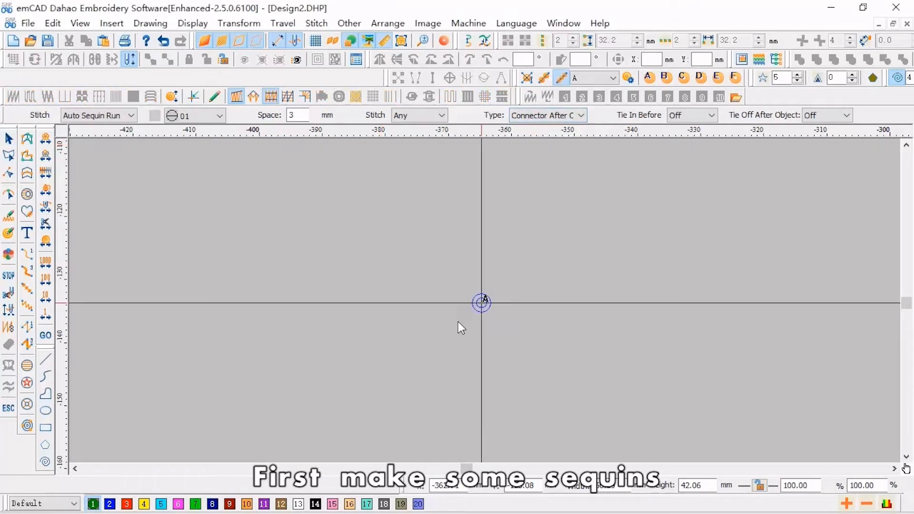
left_click(280, 444)
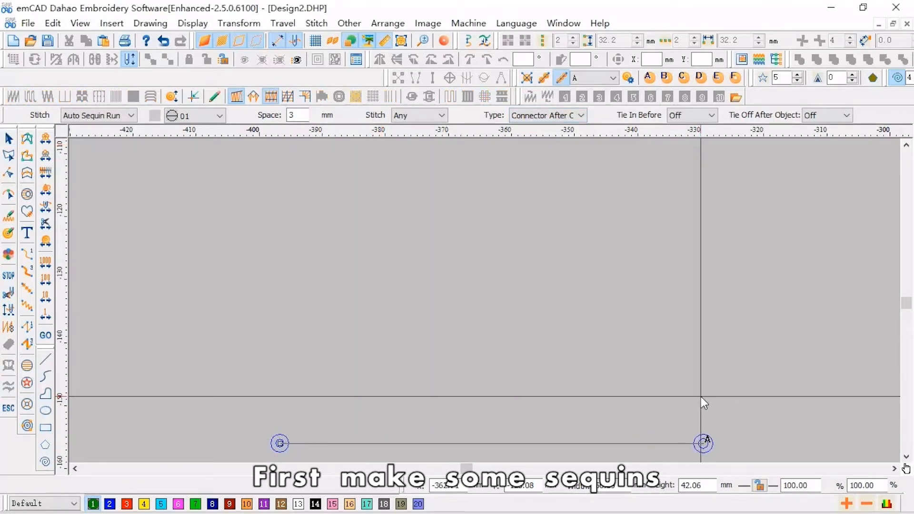
left_click(719, 443)
key("Return")
key("Escape")
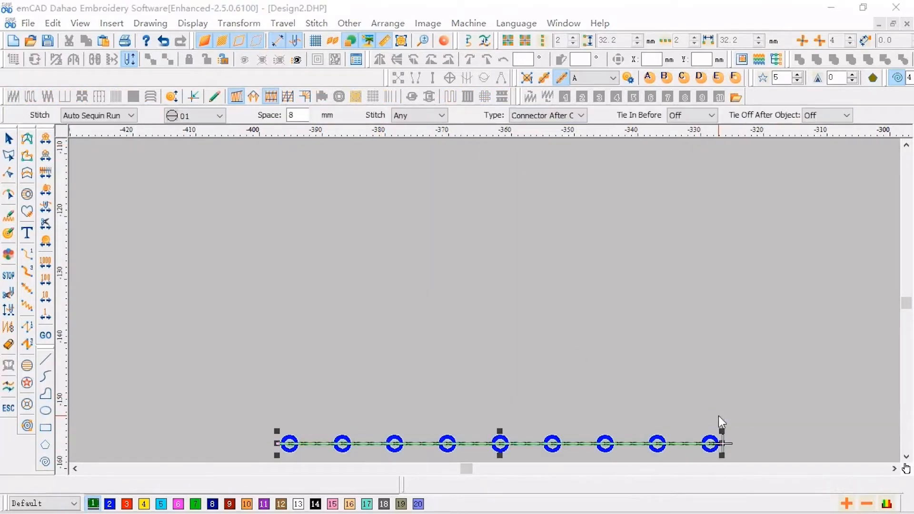
Step: Set the sequin fill distance of the new horizontal sequin line to 3 mm
left_click(356, 59)
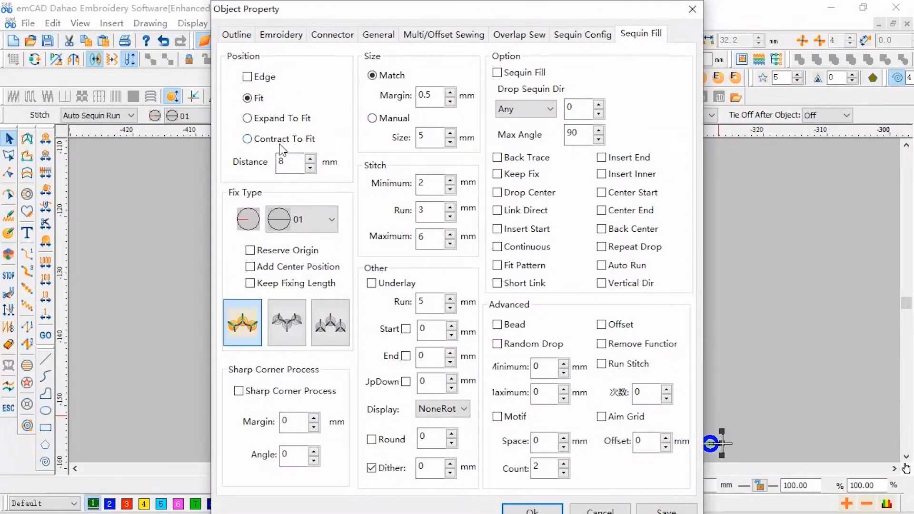
left_click_drag(284, 163, 276, 164)
type("3")
key("Return")
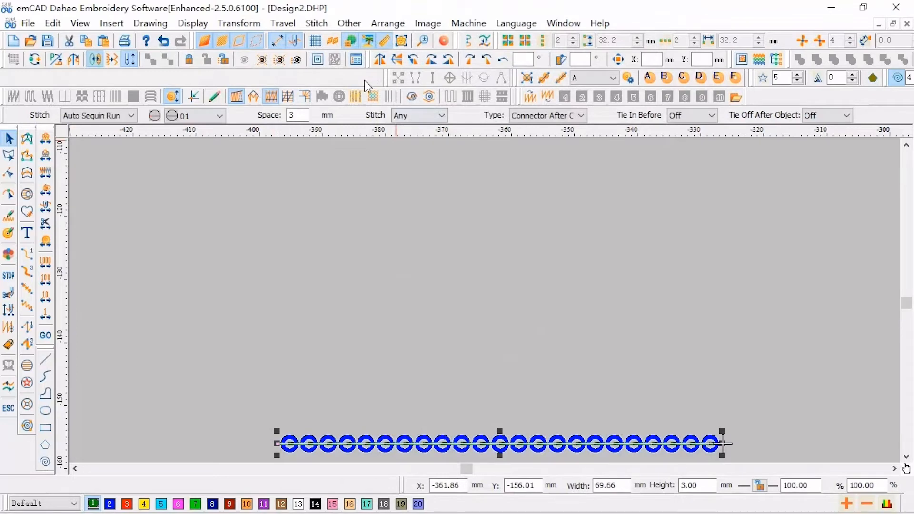
Step: Set the horizontal and vertical copy distances to 2.00 mm in the general options
left_click(320, 45)
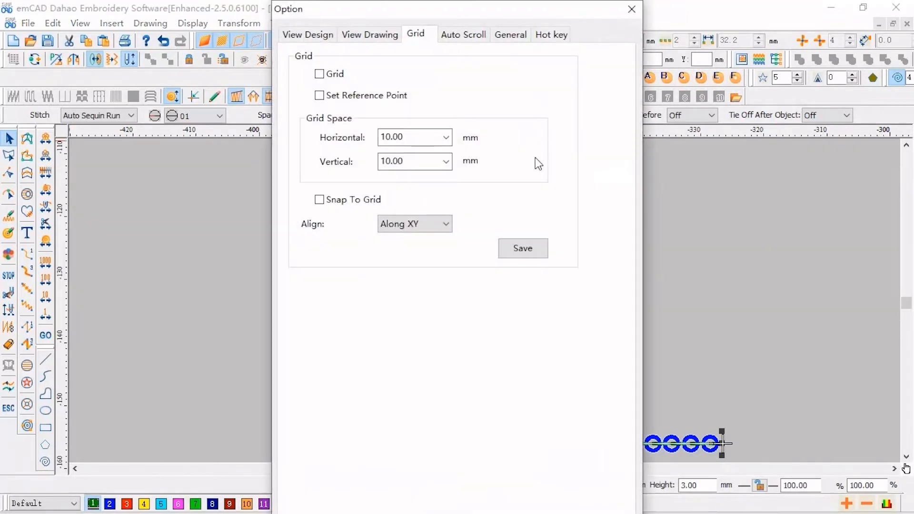
left_click(508, 42)
left_click(575, 435)
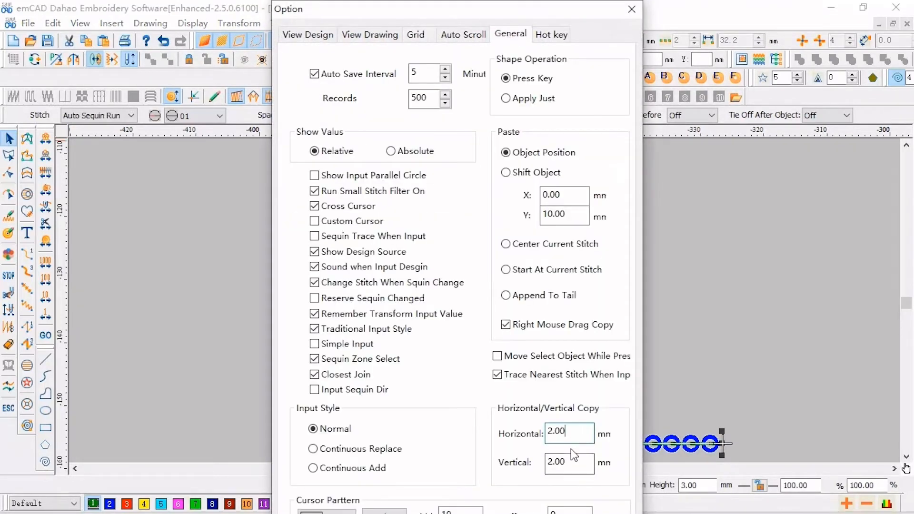
key("Return")
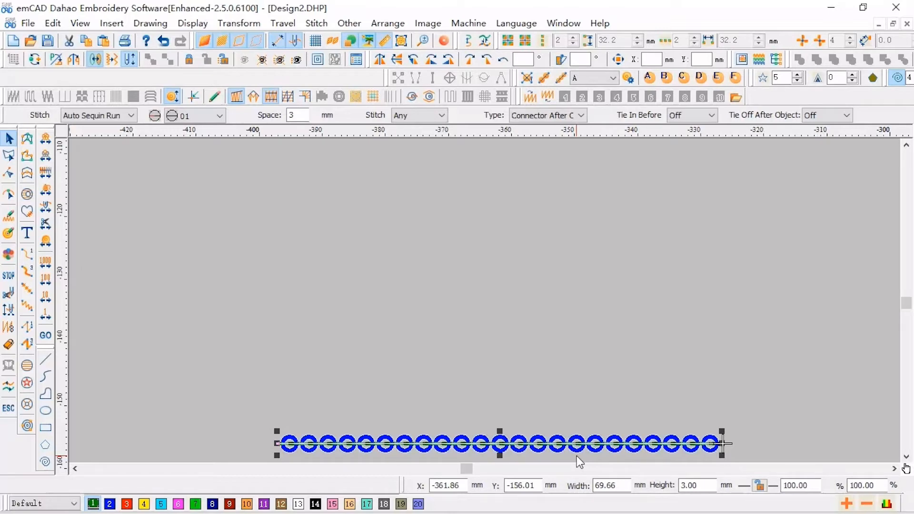
Step: Copy the horizontal sequin line upward repeatedly at 2 mm spacing to build a sequin area about 74 mm high, and deselect it
key("ctrl+d")
key("ctrl+d")
key("ctrl+d")
key("ctrl+d")
key("ctrl+d")
key("ctrl+d")
key("ctrl+d")
key("ctrl+d")
key("ctrl+d")
key("ctrl+d")
key("ctrl+d")
key("ctrl+d")
key("ctrl+d")
key("ctrl+d")
key("ctrl+d")
key("ctrl+d")
key("ctrl+d")
key("ctrl+d")
key("ctrl+d")
key("ctrl+d")
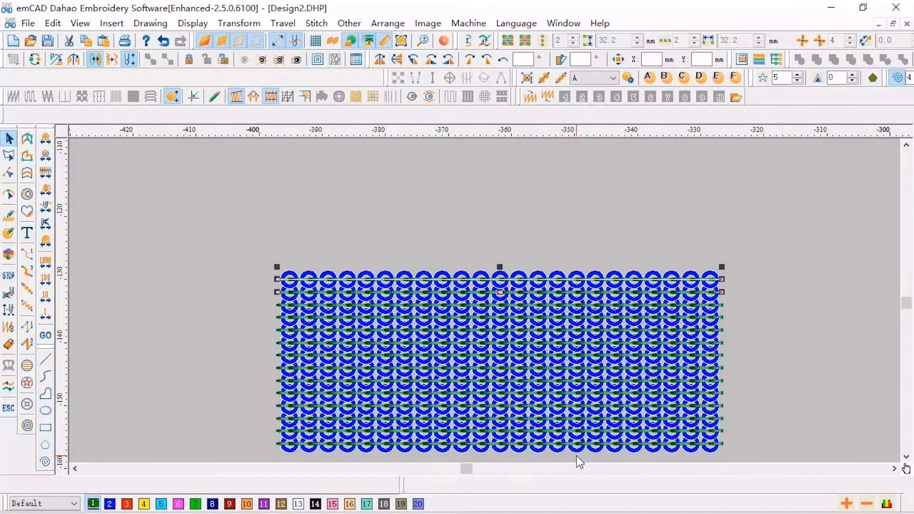
key("ctrl+d")
key("ctrl+d")
key("ctrl+d")
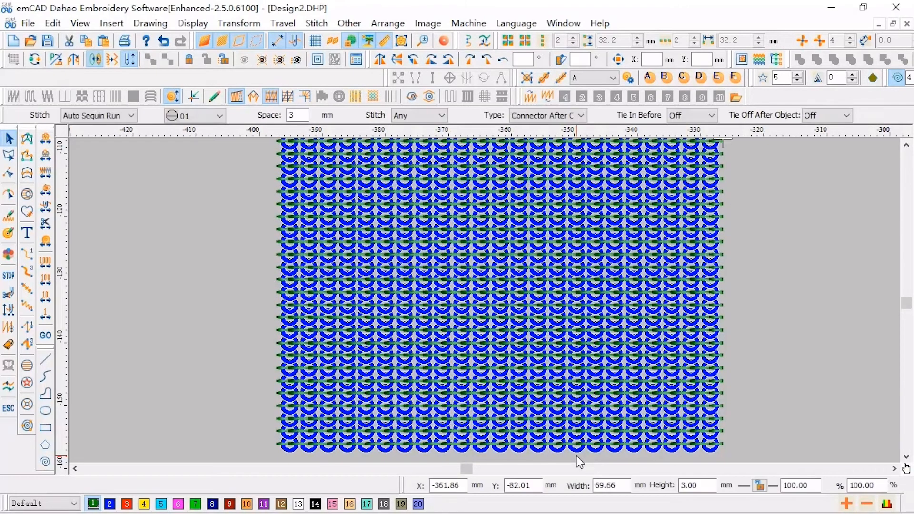
key("Escape")
Step: Draw a wavy curve outline from above to below the sequin area, close to its left edge
scroll(577, 456, "down", 1)
left_click_drag(576, 456, 578, 328)
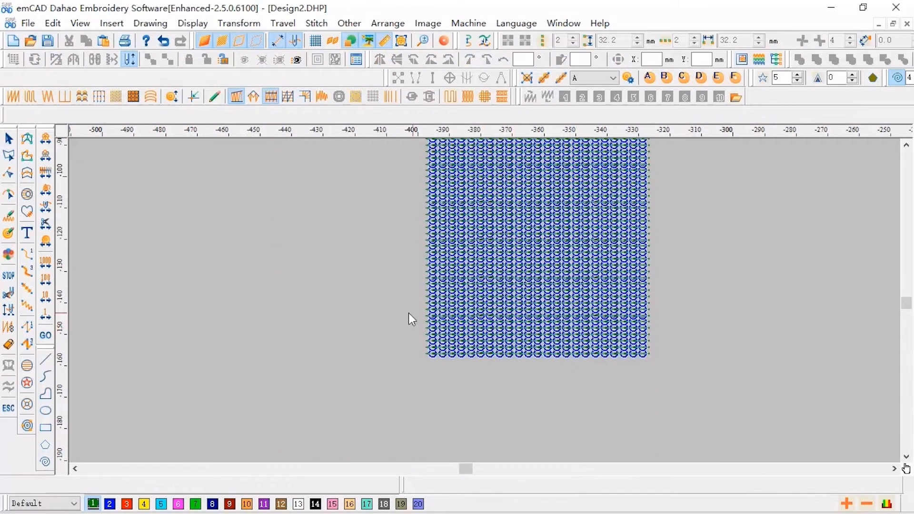
left_click_drag(503, 282, 409, 313)
scroll(542, 278, "down", 1)
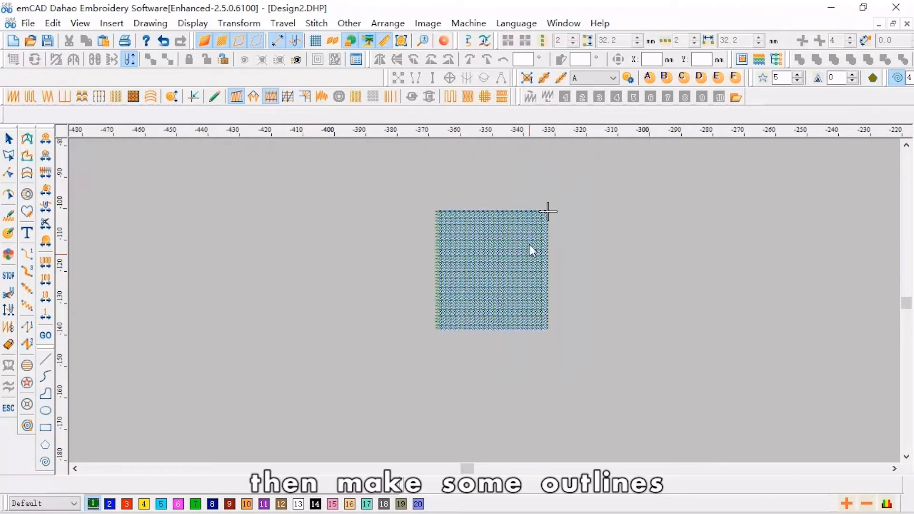
scroll(533, 249, "up", 1)
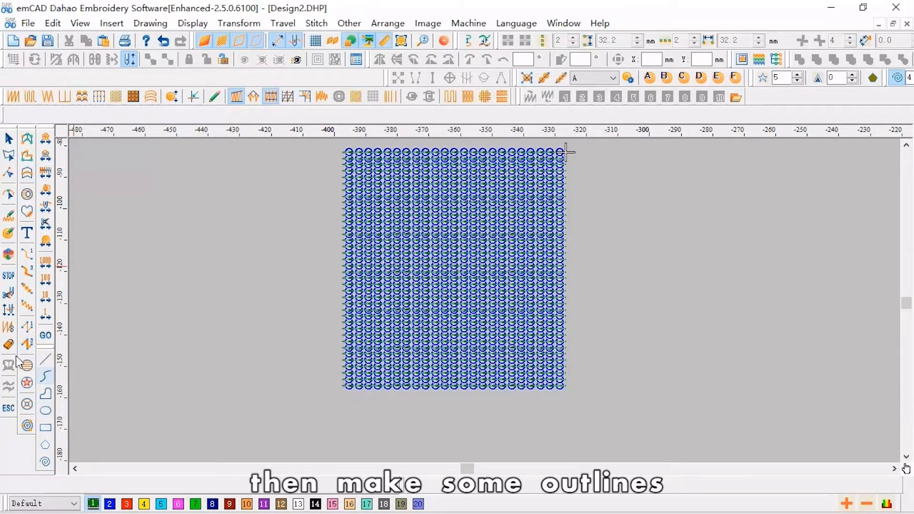
left_click(43, 377)
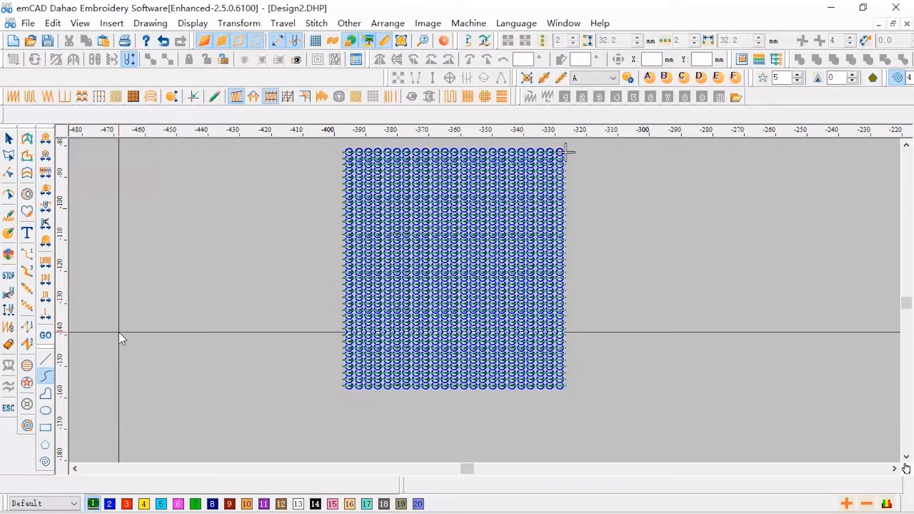
scroll(260, 267, "down", 1)
scroll(262, 261, "up", 1)
scroll(300, 198, "down", 1)
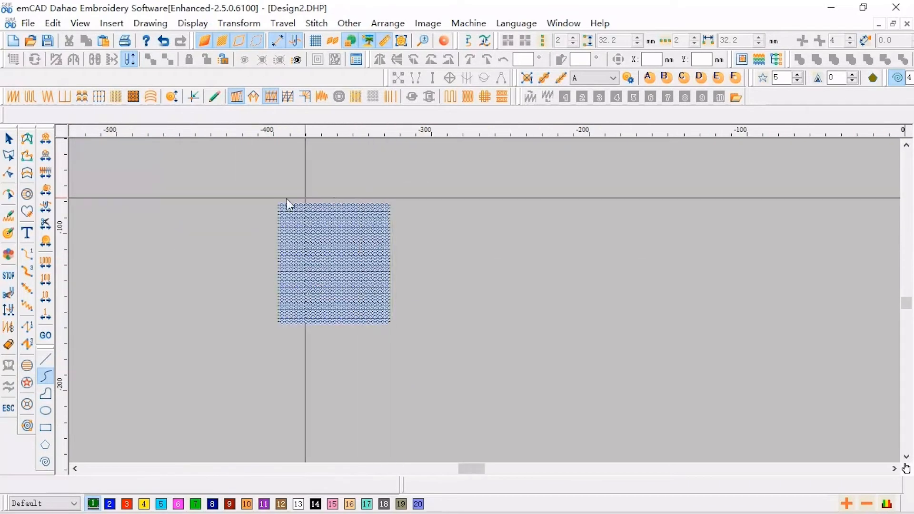
scroll(300, 197, "up", 1)
left_click(308, 198)
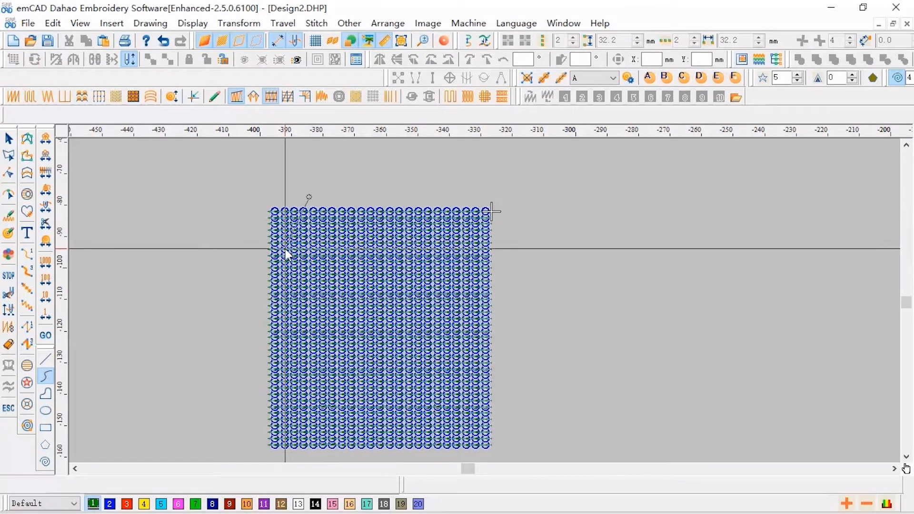
left_click(286, 328)
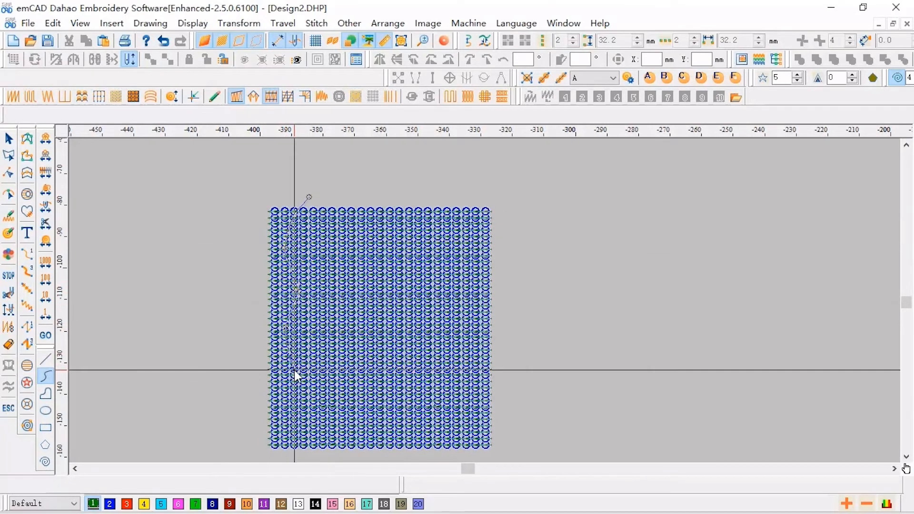
left_click(294, 371)
left_click(286, 409)
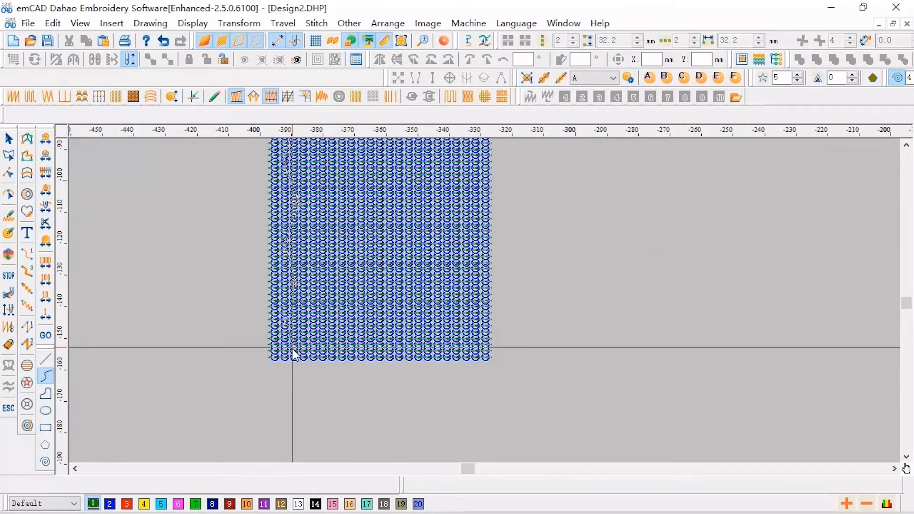
left_click(292, 348)
right_click(273, 384)
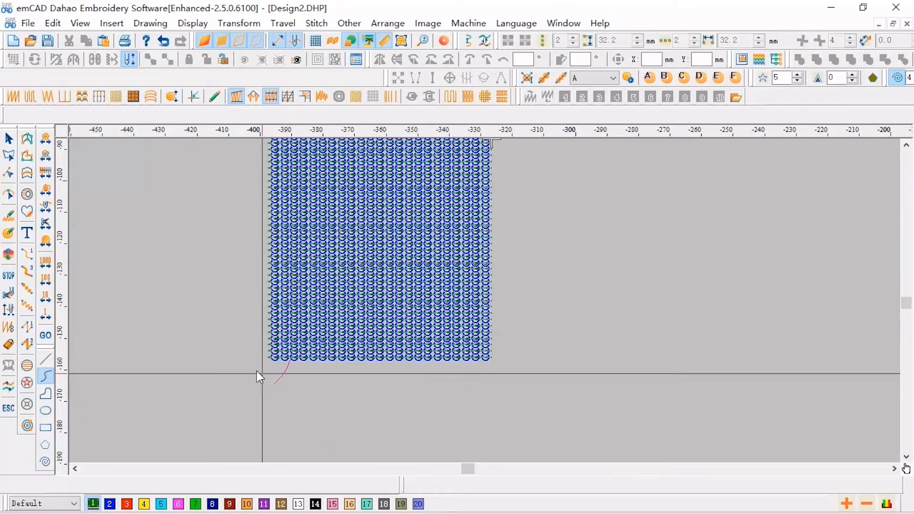
Step: Draw a slanted straight outline from above to below the sequin area in its right half
left_click(42, 361)
scroll(185, 265, "down", 1)
left_click(449, 193)
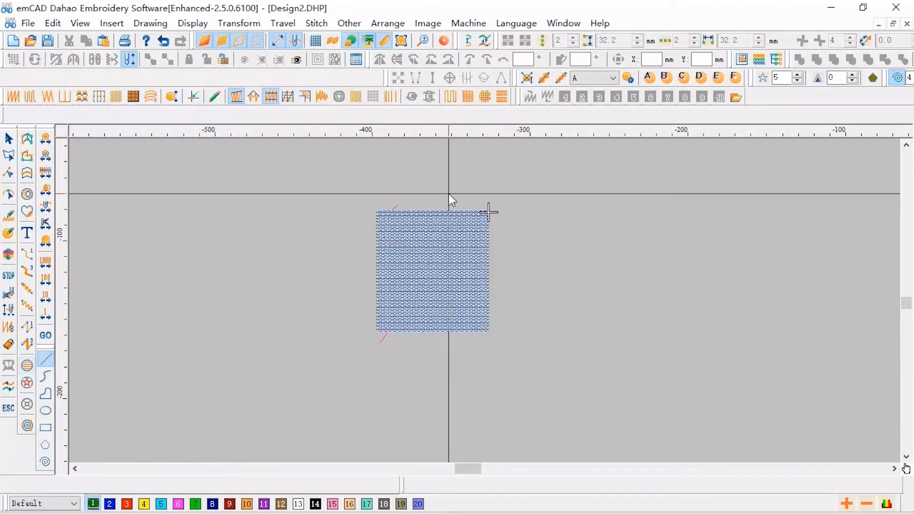
right_click(479, 368)
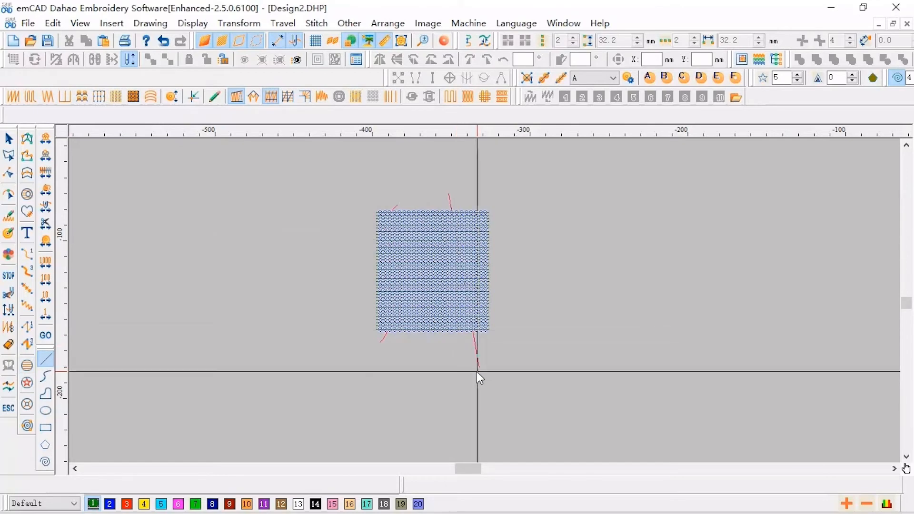
Step: Draw an inverted V-shaped outline from below the sequin area, with its peak inside the area between the other two outlines
scroll(477, 372, "up", 1)
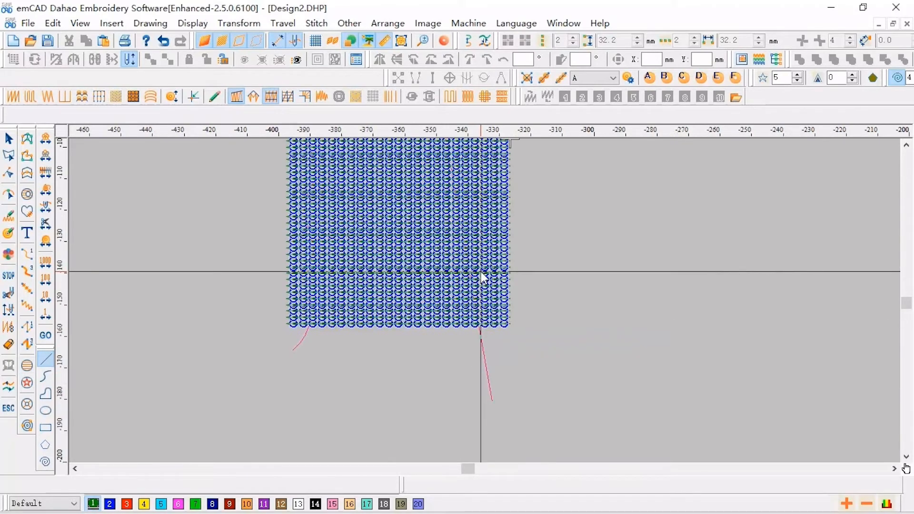
left_click(45, 376)
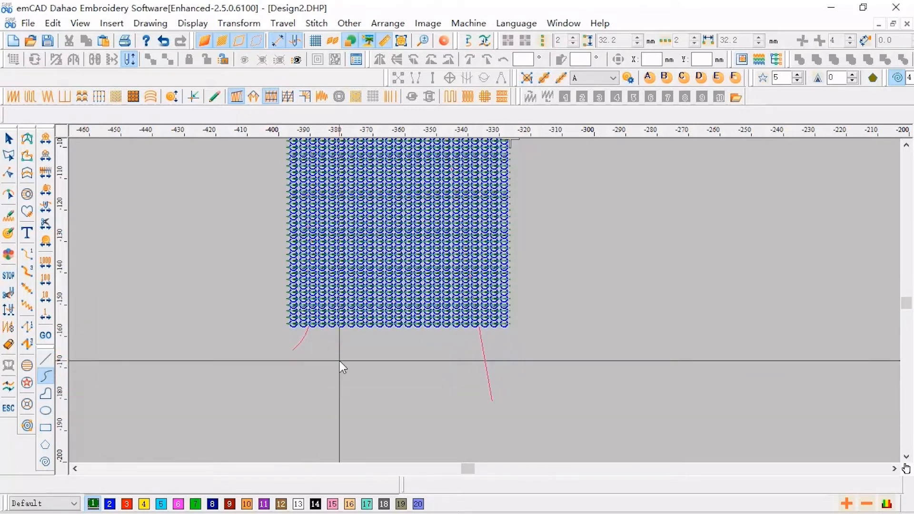
left_click(351, 374)
left_click(398, 242)
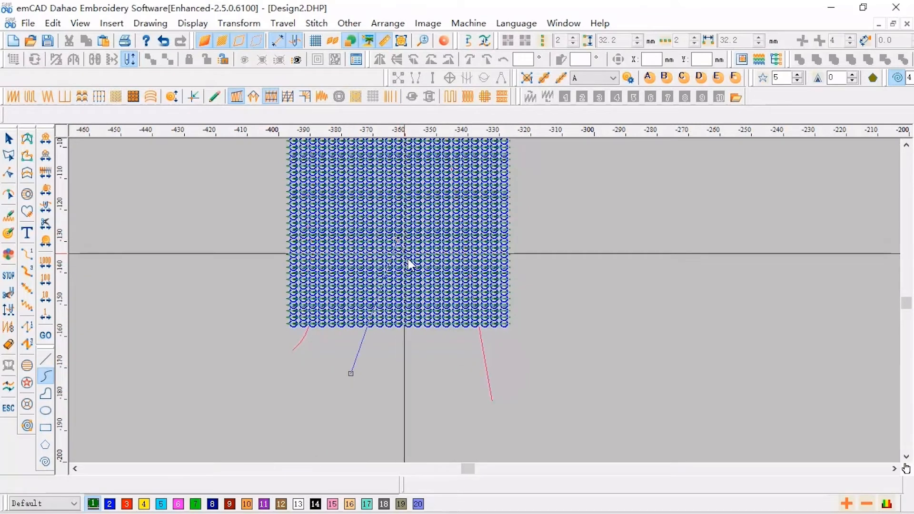
left_click(435, 344)
right_click(435, 343)
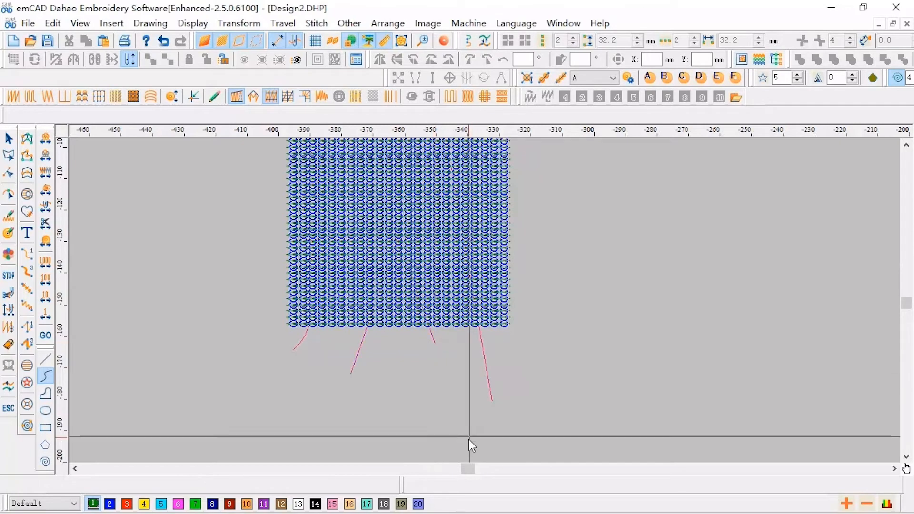
Step: Select the three drawn outlines in the object sequence list and make them custom split lines
left_click(305, 97)
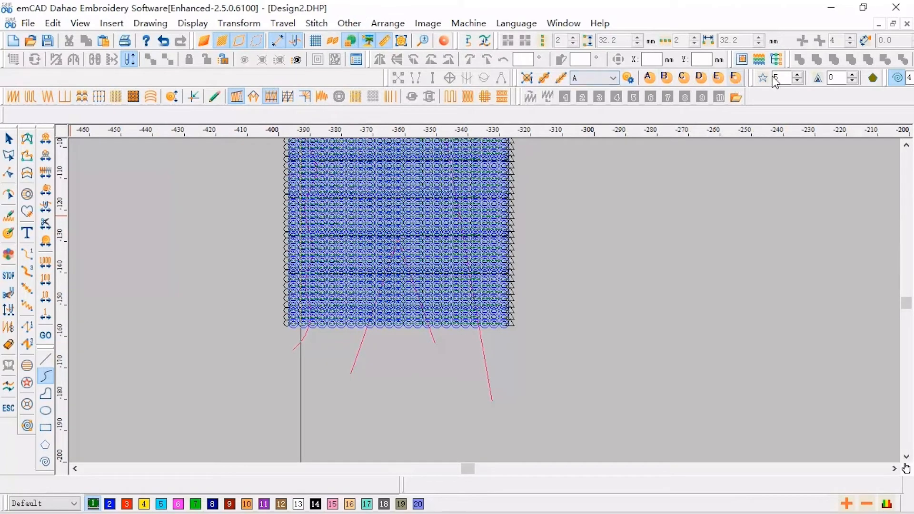
left_click(776, 59)
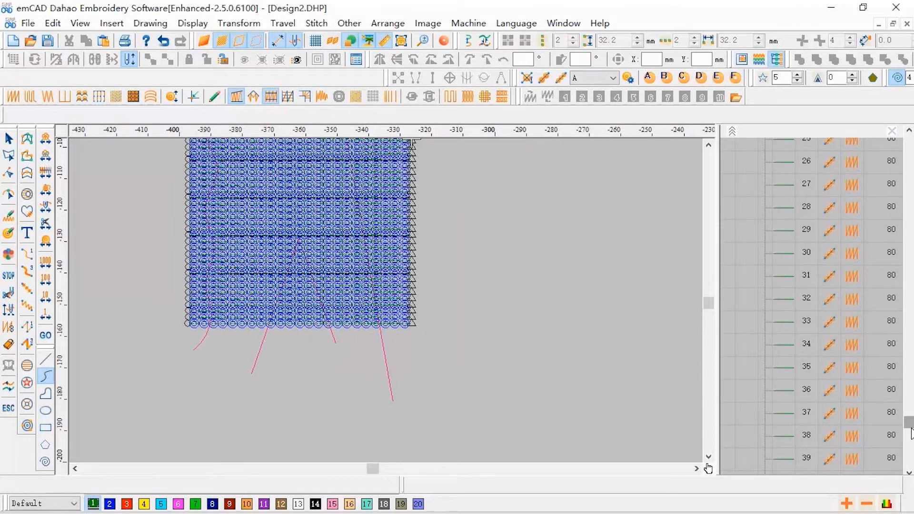
left_click_drag(911, 433, 909, 142)
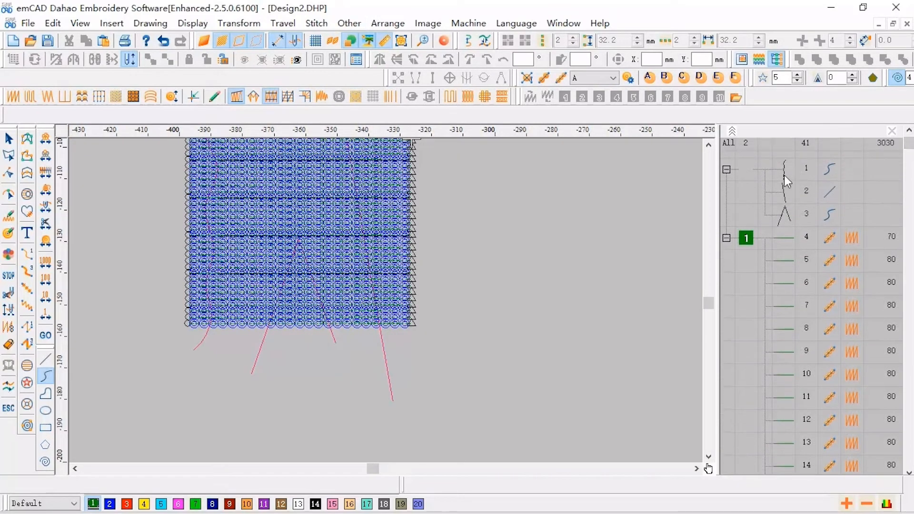
left_click(784, 175)
left_click(784, 191, "ctrl")
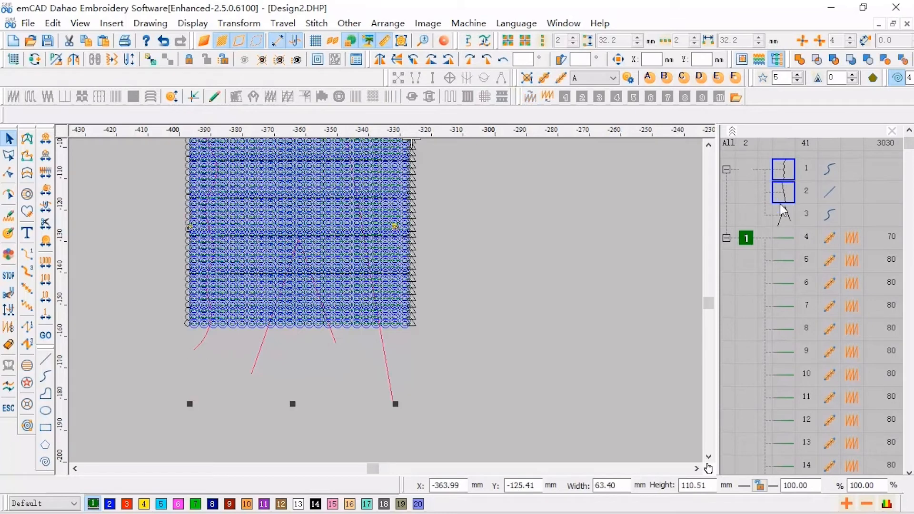
left_click(783, 214, "ctrl")
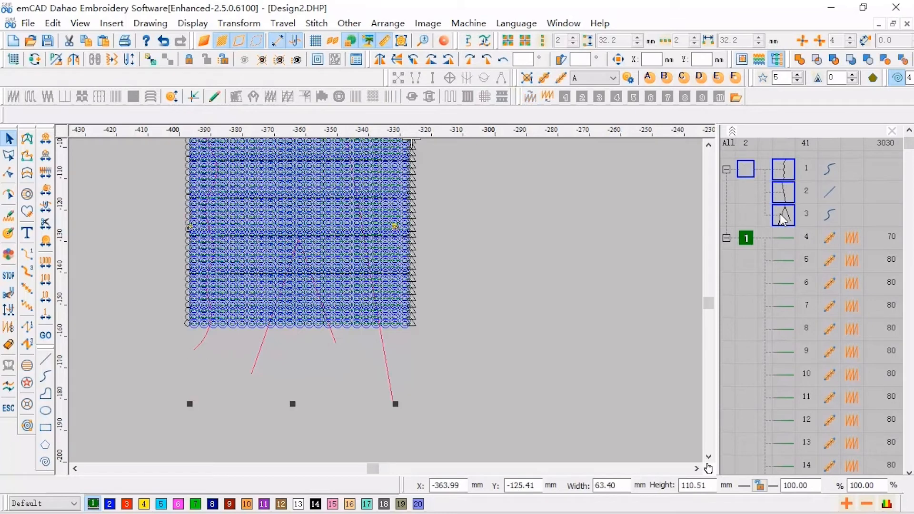
left_click(349, 23)
mouse_move(373, 90)
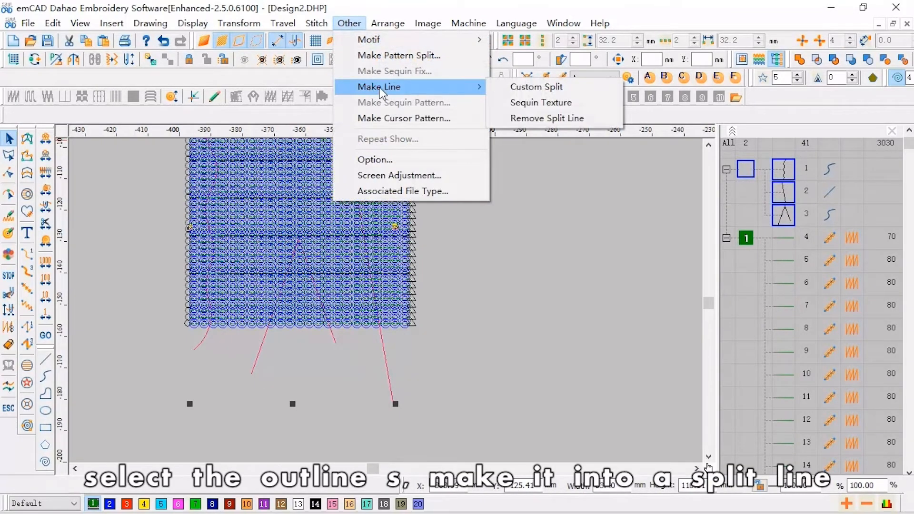
left_click(535, 87)
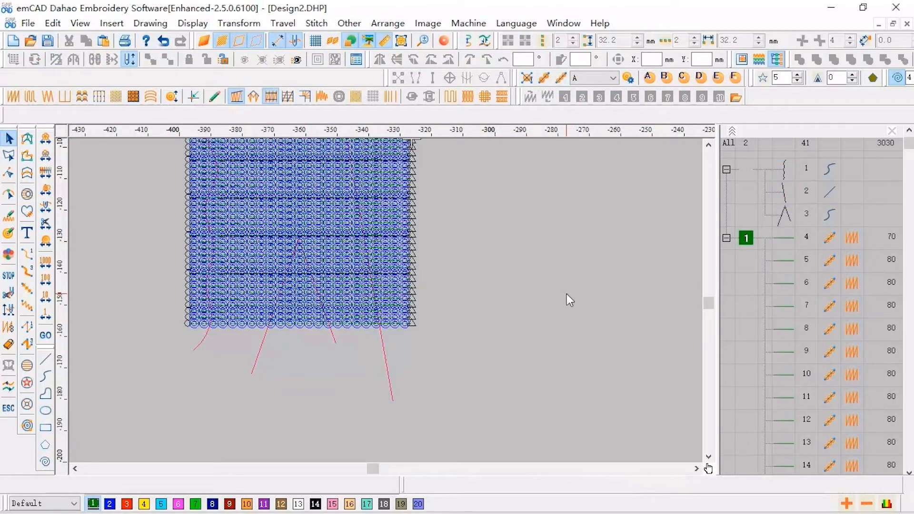
Step: Select all the sequin lines with a section line crossing the area from above to below, and apply Object Cut
scroll(567, 293, "down", 1)
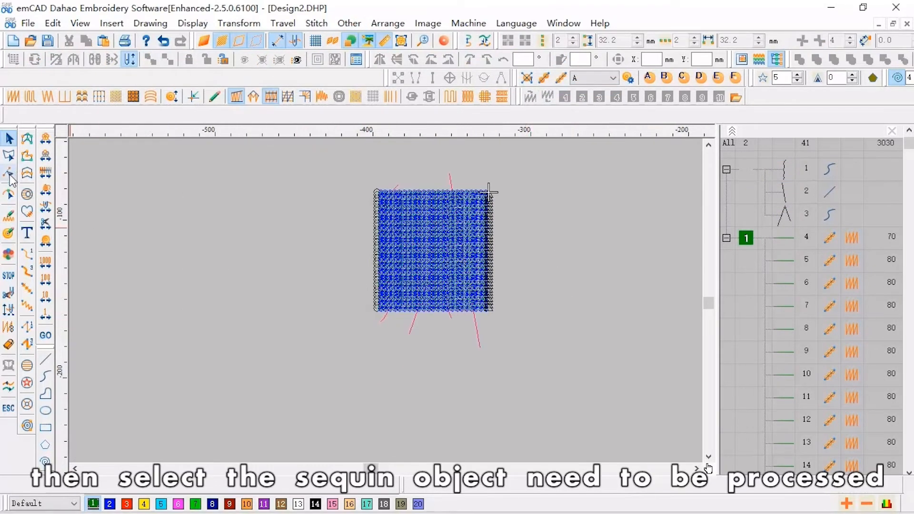
left_click(9, 173)
left_click(481, 172)
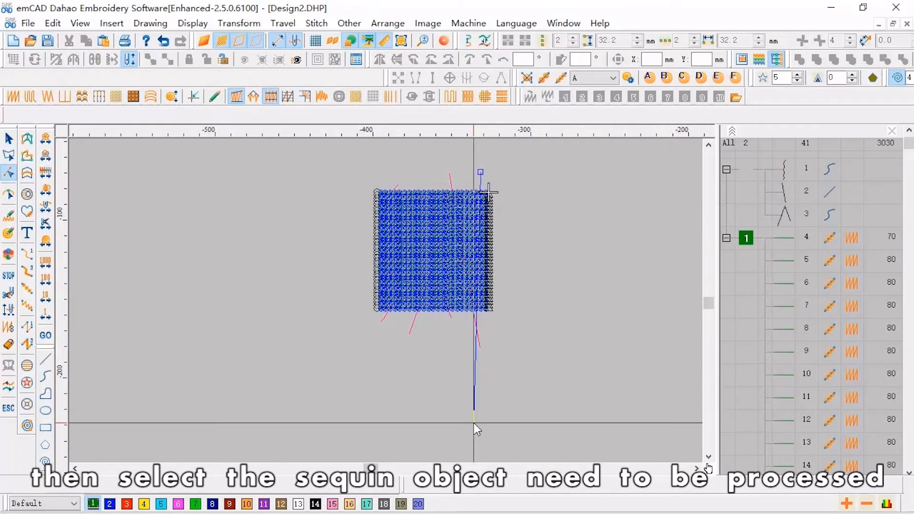
left_click(475, 421)
key("Return")
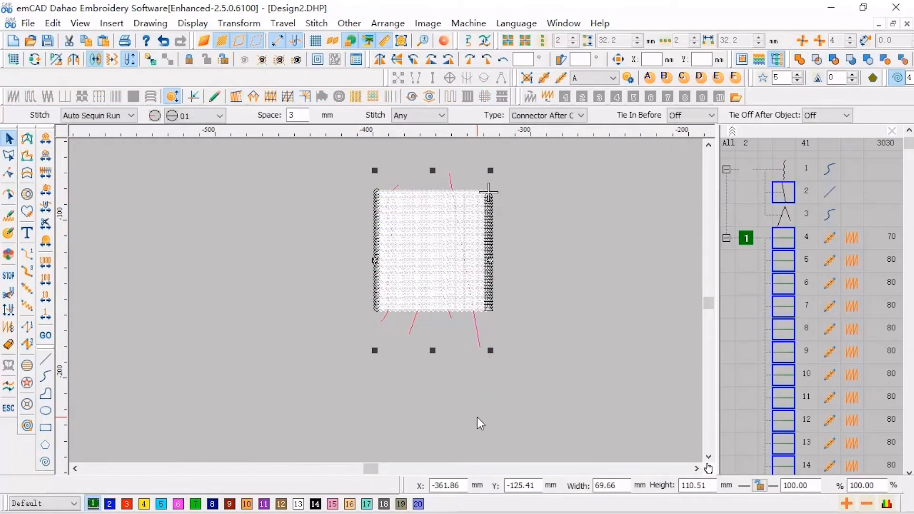
left_click(54, 23)
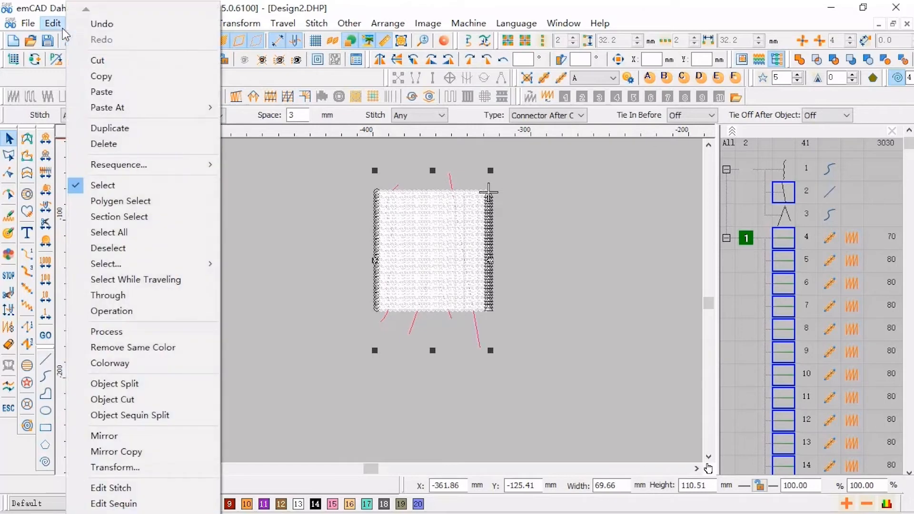
left_click(122, 403)
left_click(577, 227)
Step: Select the wavy left strip of the cut sequin area with a section line from above to below, and move it about 47 mm left
scroll(485, 241, "up", 2)
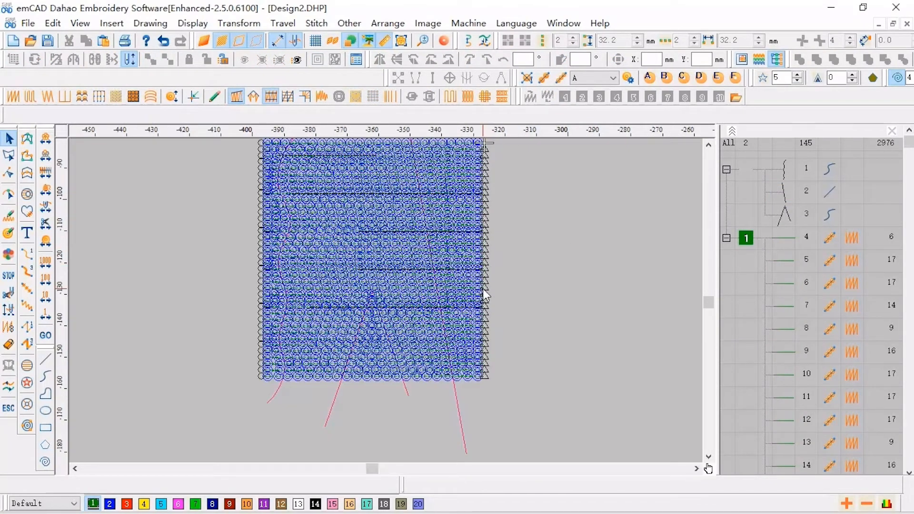
scroll(416, 244, "up", 3)
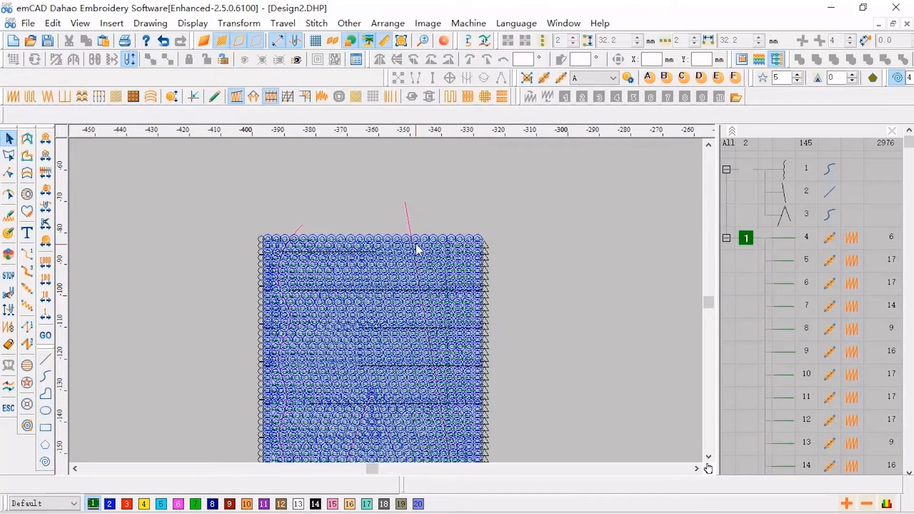
left_click(9, 173)
scroll(253, 158, "down", 1)
scroll(307, 222, "up", 2)
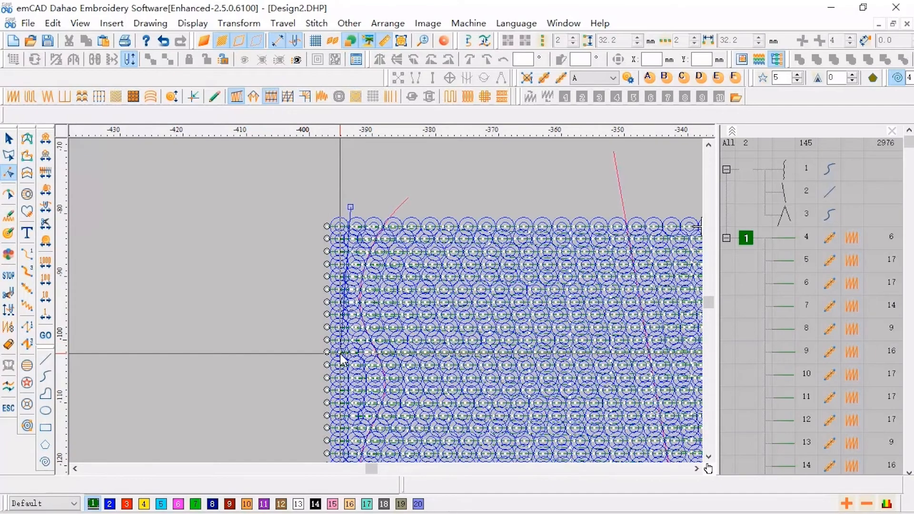
scroll(352, 336, "down", 3)
left_click(355, 211)
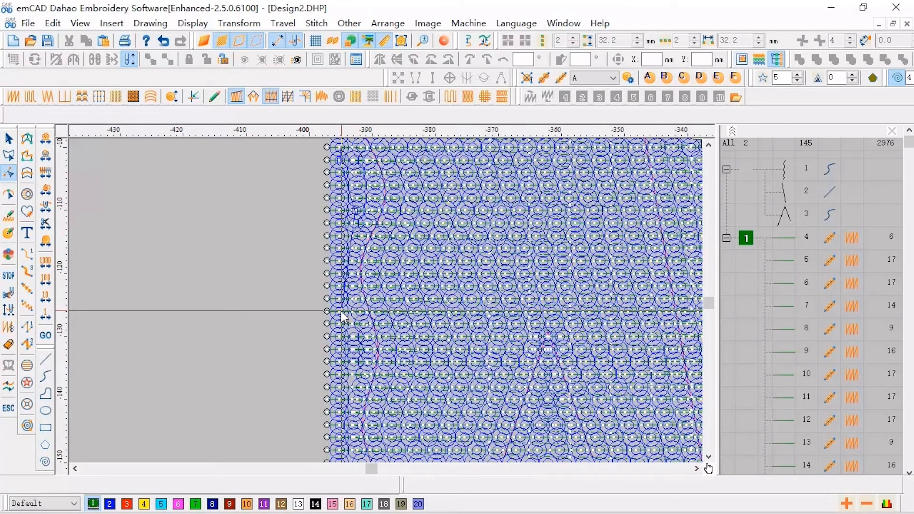
scroll(355, 352, "down", 3)
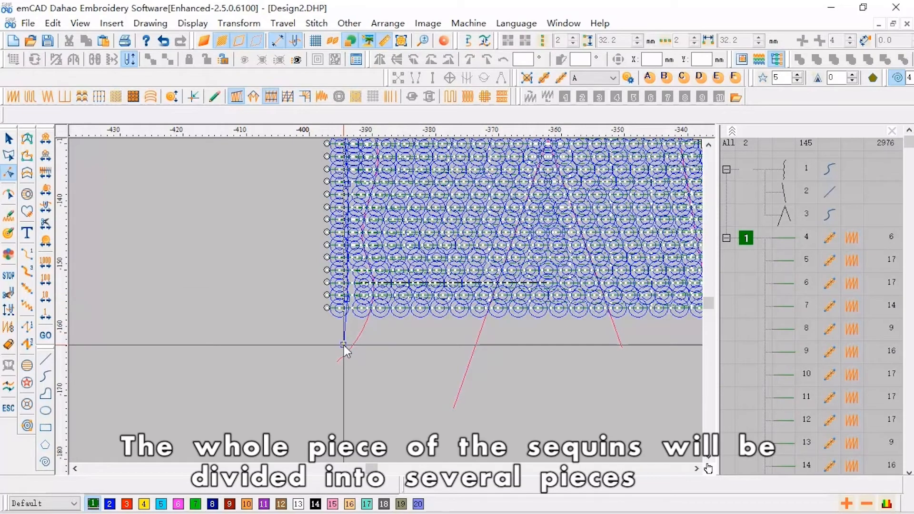
scroll(344, 345, "down", 1)
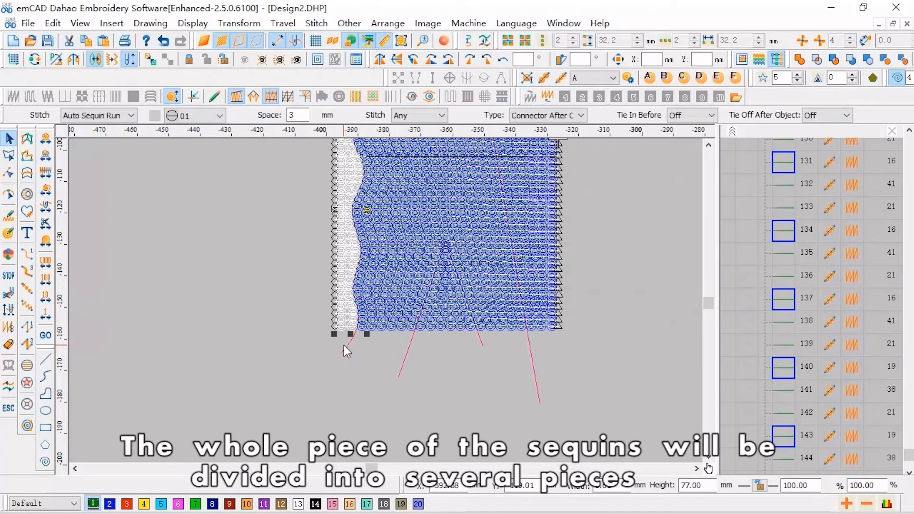
scroll(347, 314, "up", 1)
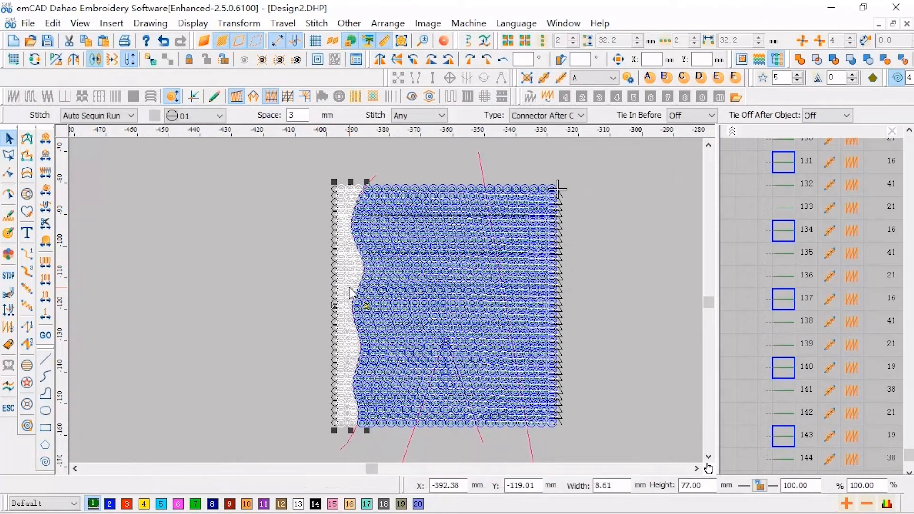
left_click_drag(366, 293, 205, 298)
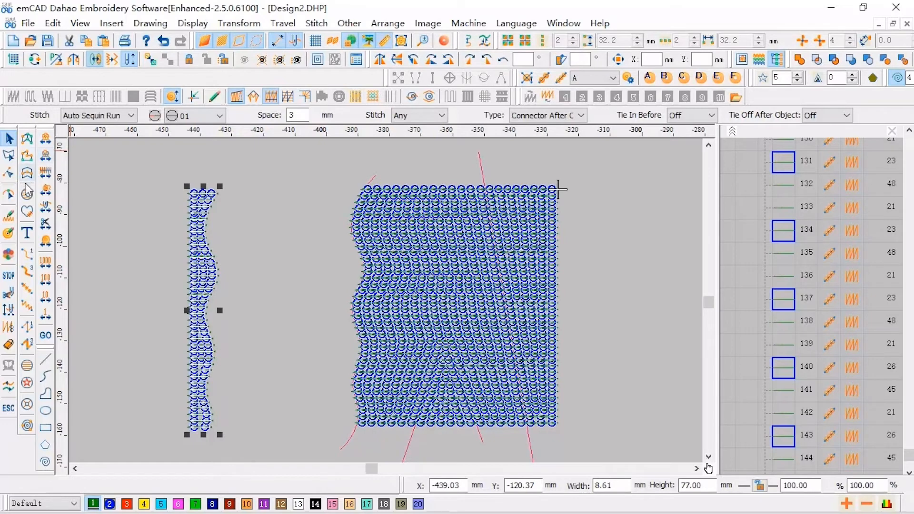
Step: Select the slanted right piece of the sequin area with a section line from above to below, and move it well away to the right
left_click(9, 175)
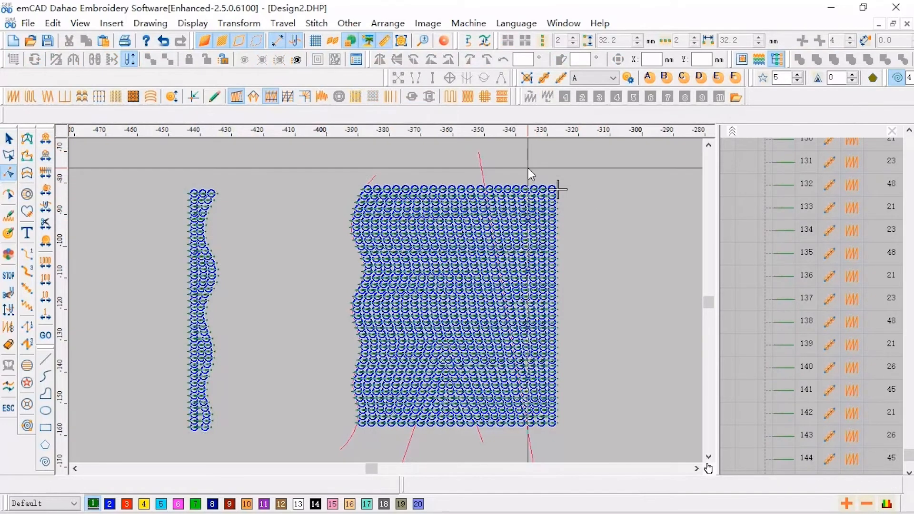
left_click_drag(555, 188, 550, 408)
key("Return")
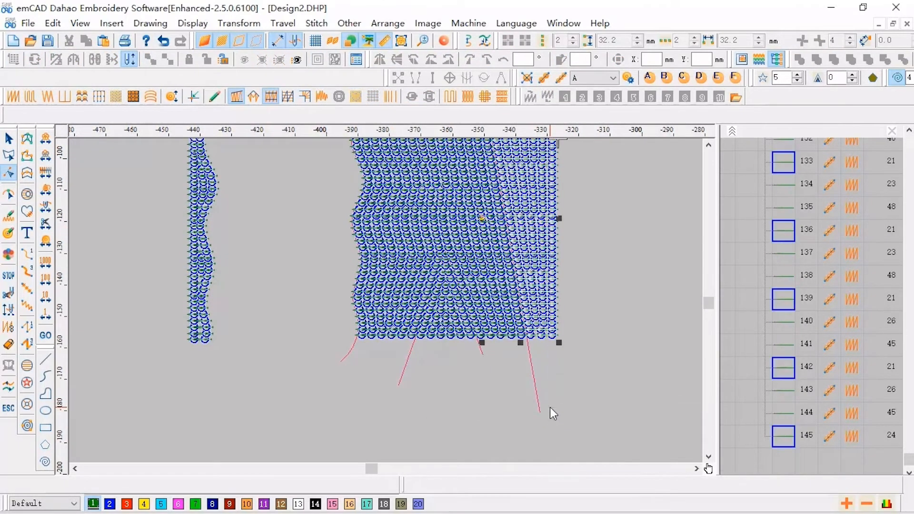
scroll(98, 391, "down", 1)
left_click_drag(316, 302, 465, 306)
scroll(248, 367, "up", 1)
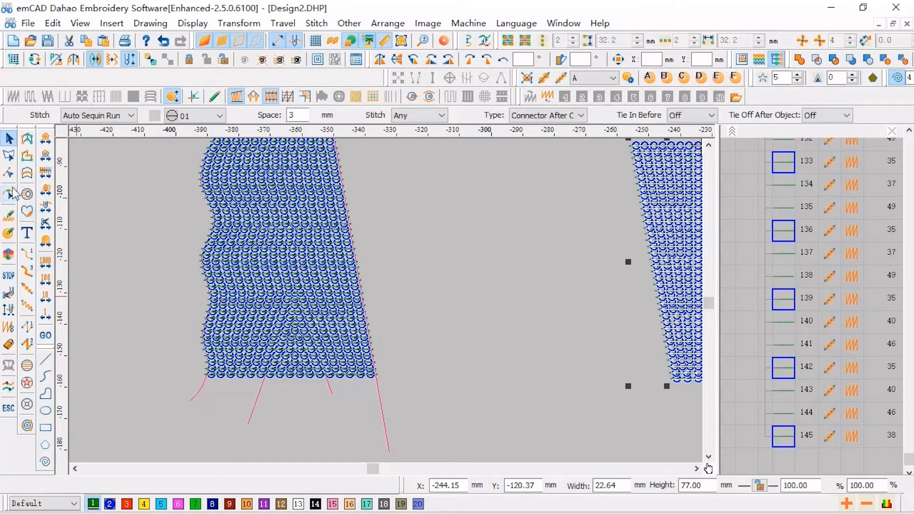
Step: Select the middle piece with a section line running up one leg and down the other, and move it about 35 mm up, clear of the triangle
left_click(9, 173)
scroll(203, 344, "up", 3)
scroll(202, 343, "down", 3)
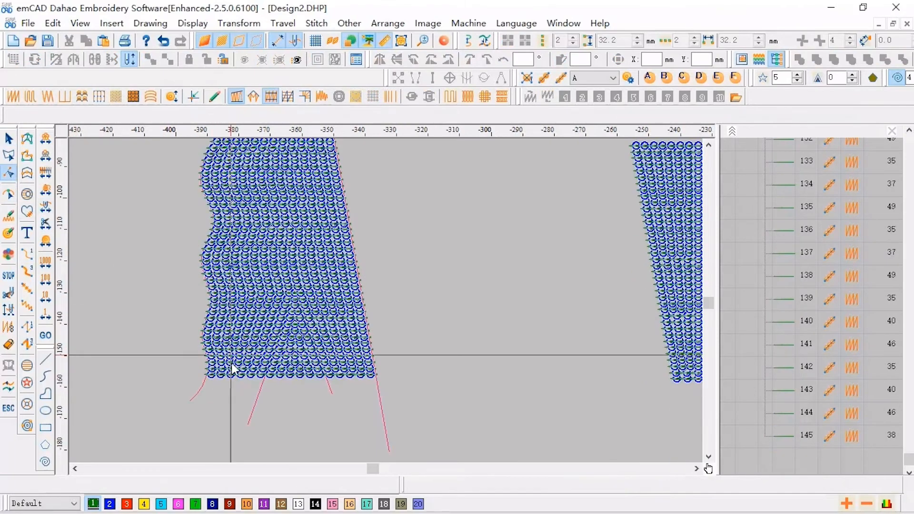
left_click(235, 401)
scroll(264, 286, "up", 6)
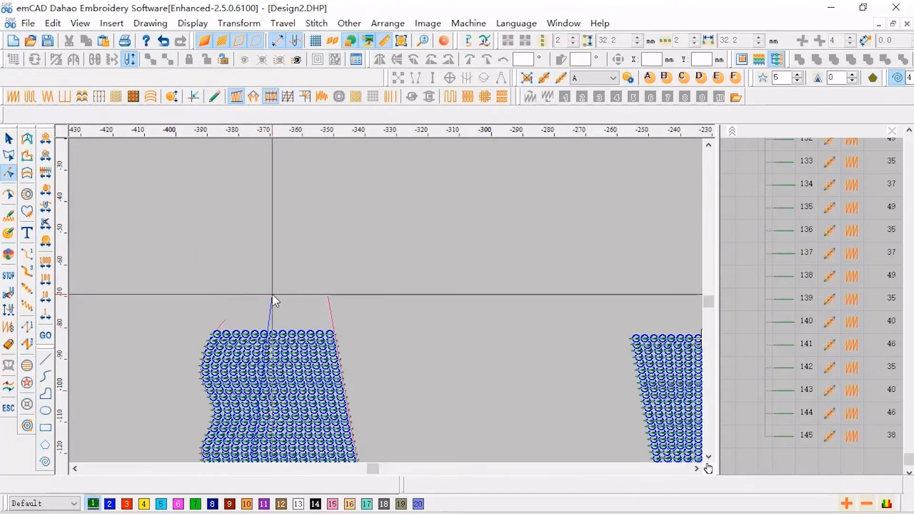
scroll(274, 302, "down", 6)
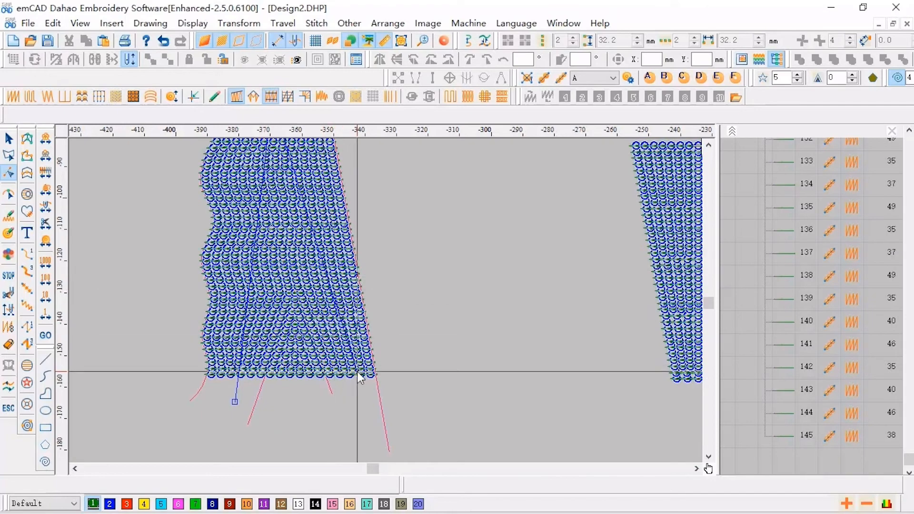
key("Return")
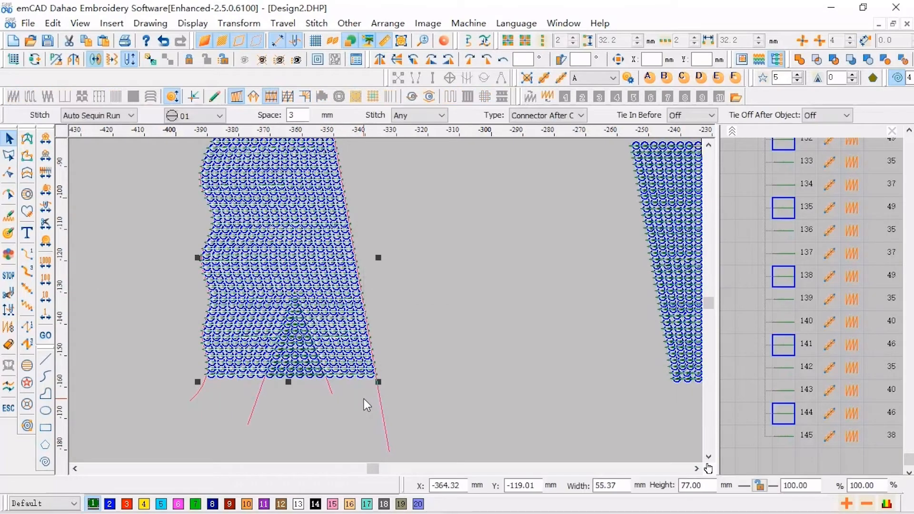
scroll(361, 394, "up", 3)
left_click_drag(295, 352, 287, 257)
scroll(639, 353, "down", 2)
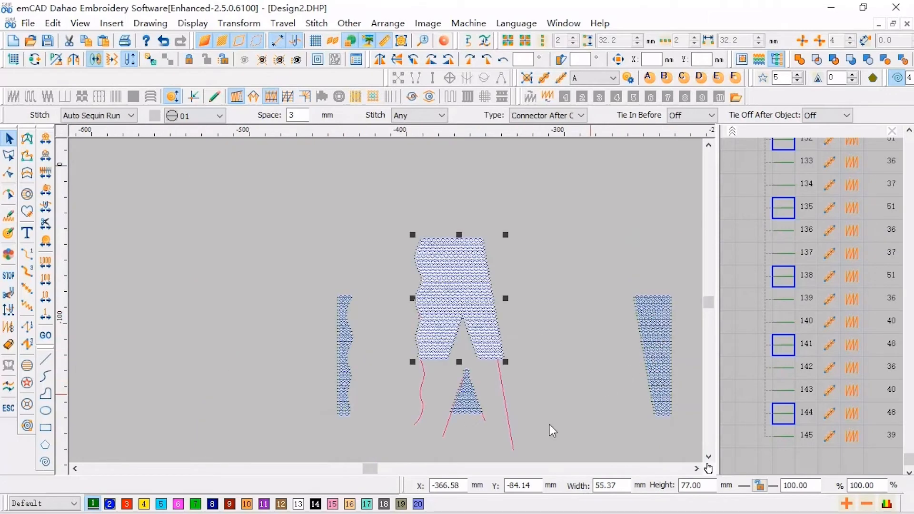
Step: Select the separated slanted right piece with a selection box and move it closer to the middle piece
left_click(489, 432)
scroll(489, 432, "up", 2)
scroll(489, 434, "down", 2)
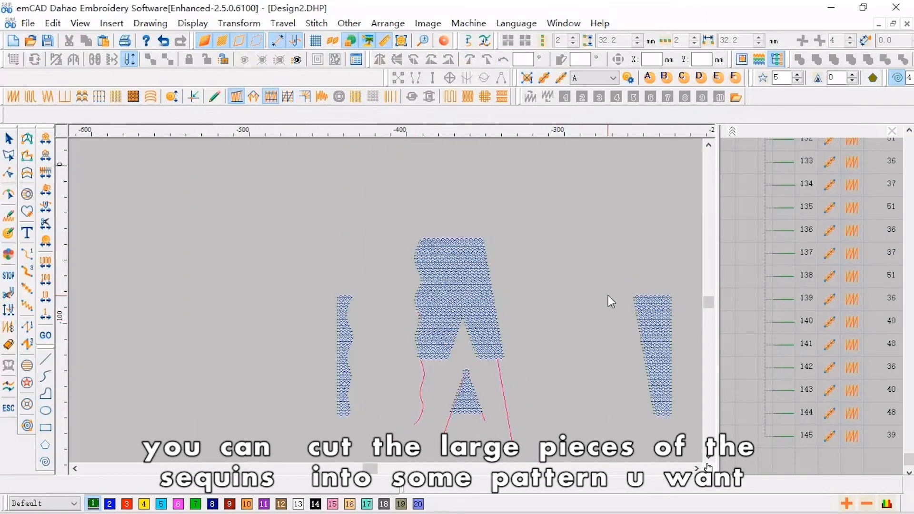
left_click_drag(606, 271, 555, 422)
left_click_drag(504, 371, 416, 361)
Step: Select the separated wavy strip with a selection box, move it about 13 mm toward the middle piece and 20 mm up, and deselect it
scroll(153, 286, "down", 3)
left_click_drag(153, 194, 217, 379)
left_click_drag(196, 295, 215, 263)
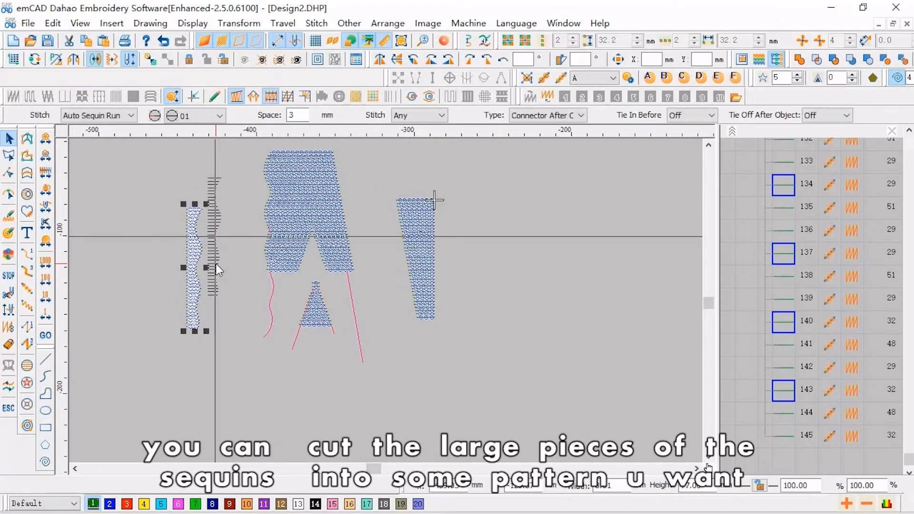
scroll(318, 367, "up", 1)
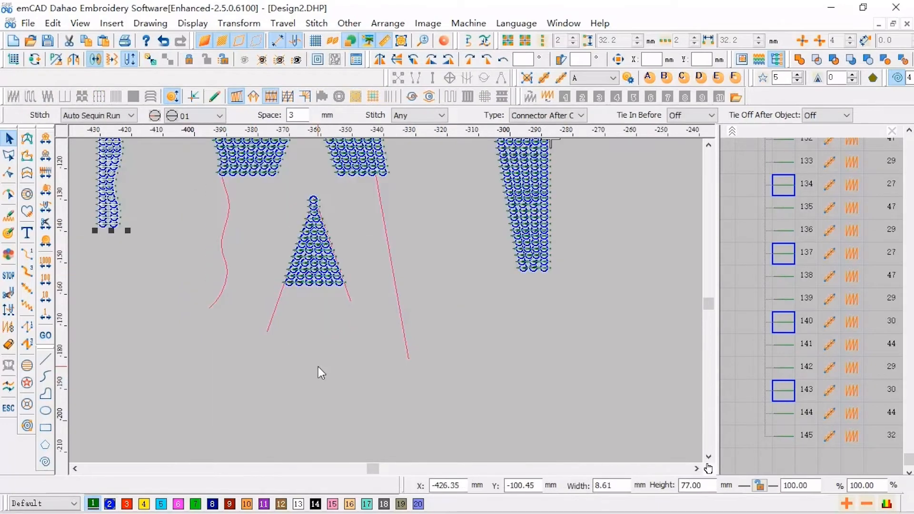
scroll(318, 367, "up", 6)
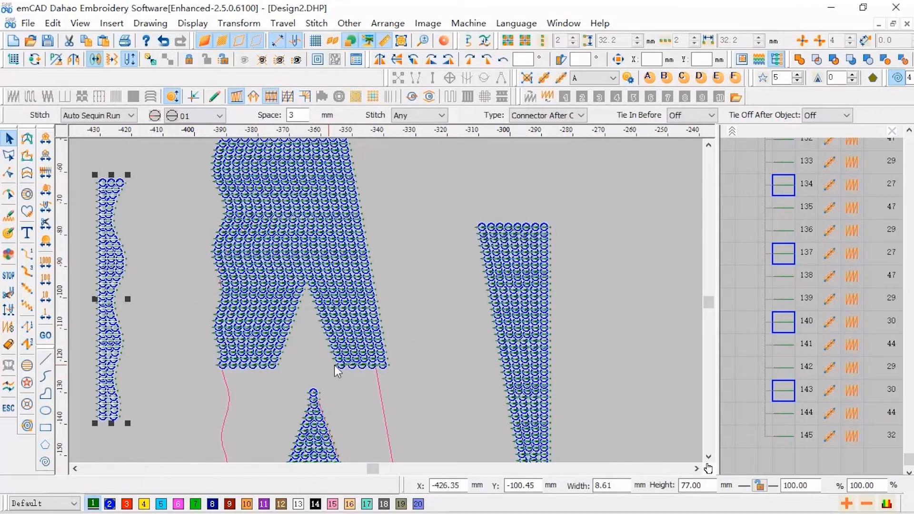
left_click(577, 404)
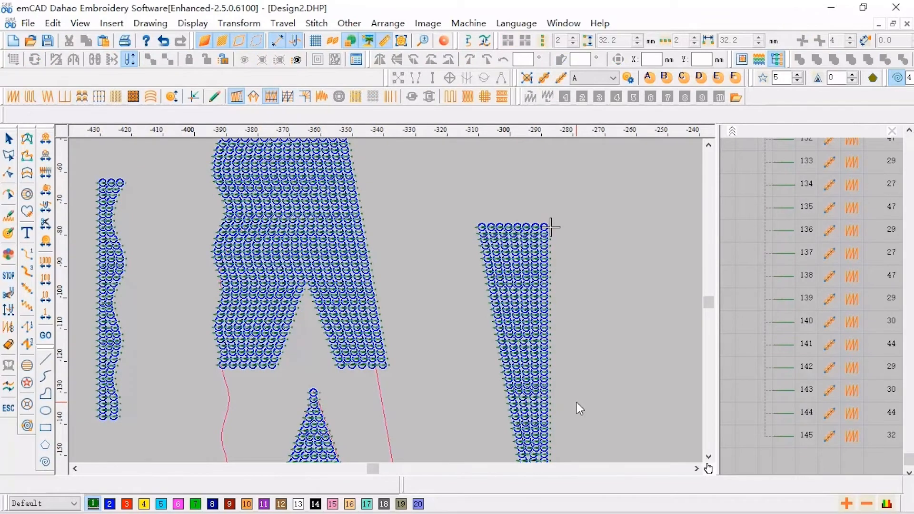
scroll(580, 409, "down", 1)
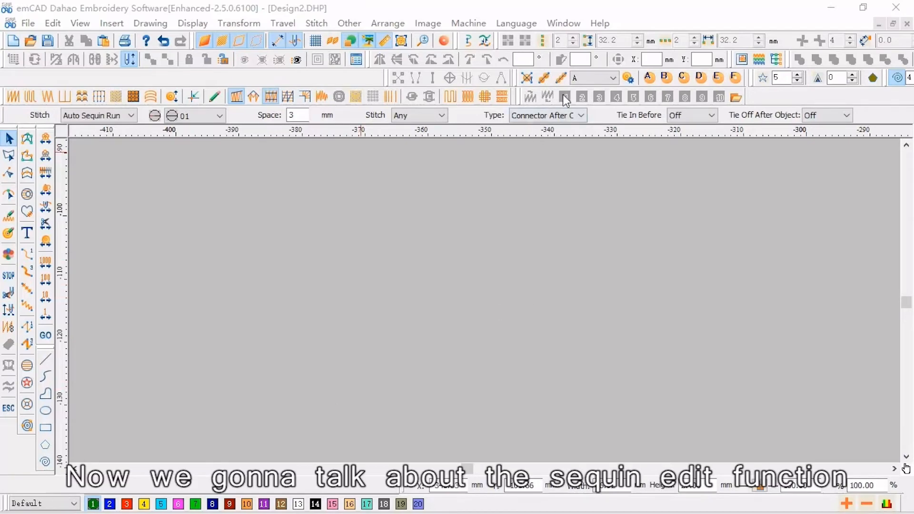
Step: Draw a horizontal sequin line about 62 mm long in an empty area and accept its sequin fill properties
left_click(562, 79)
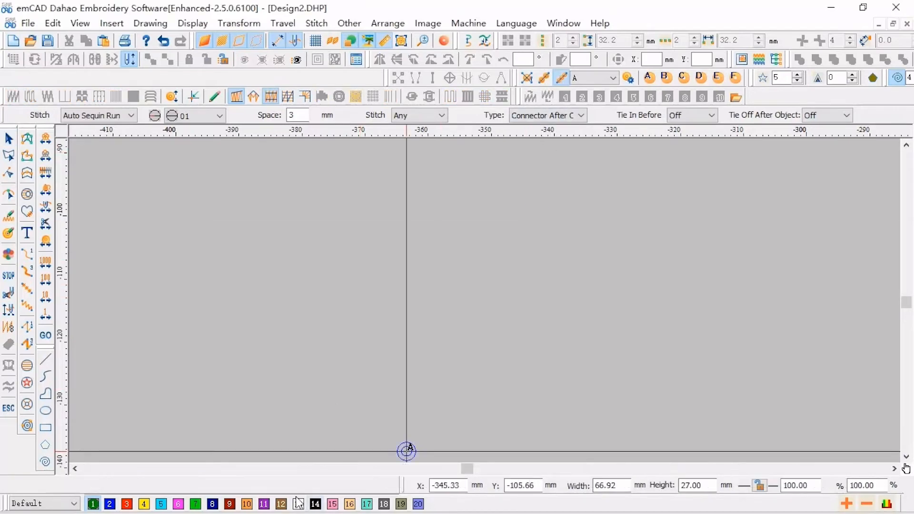
left_click(303, 447)
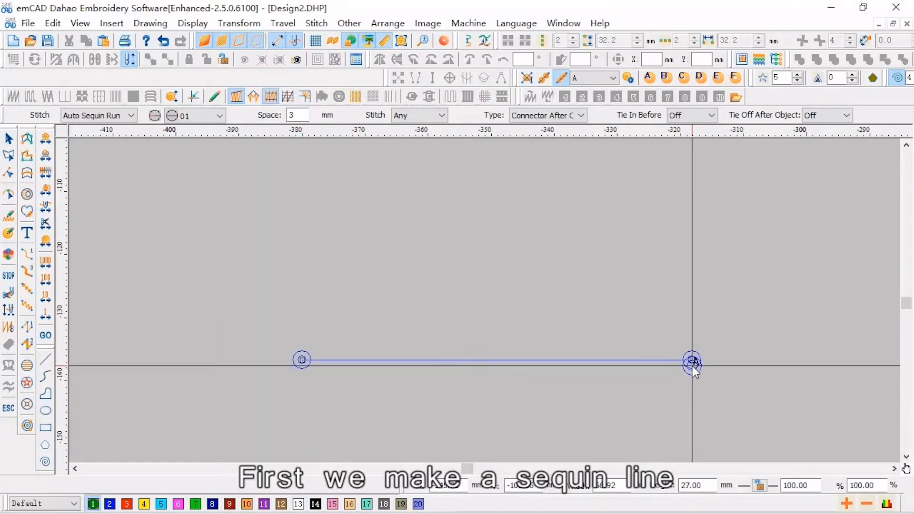
key("Return")
key("Escape")
double_click(693, 367)
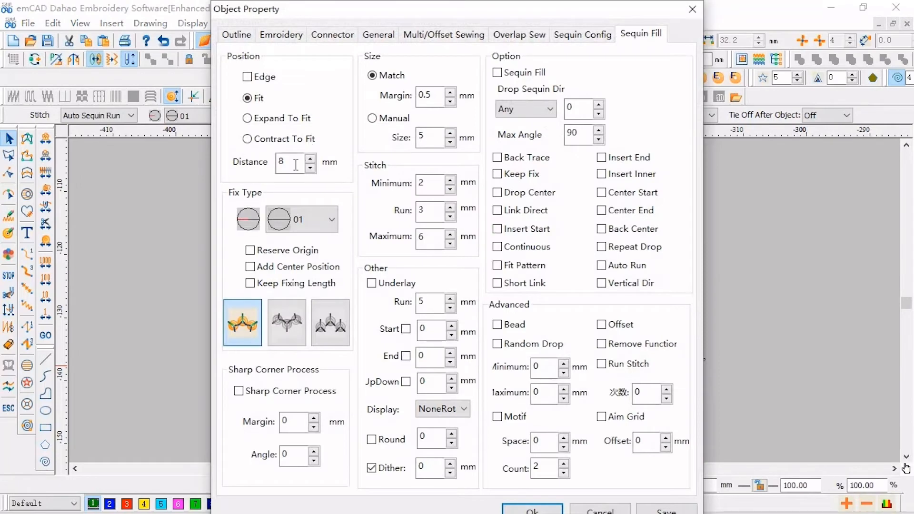
key("Return")
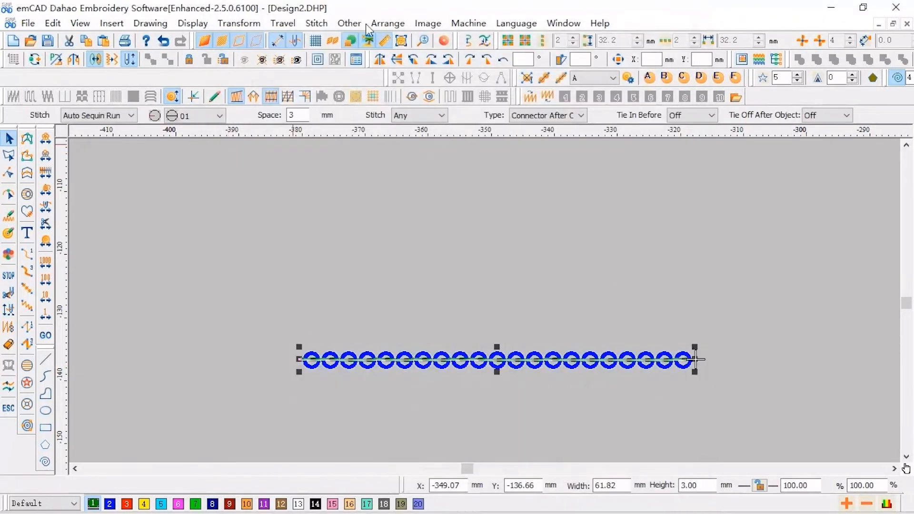
Step: Set both the horizontal and the vertical copy spacing to 2 mm in the general options
right_click(318, 44)
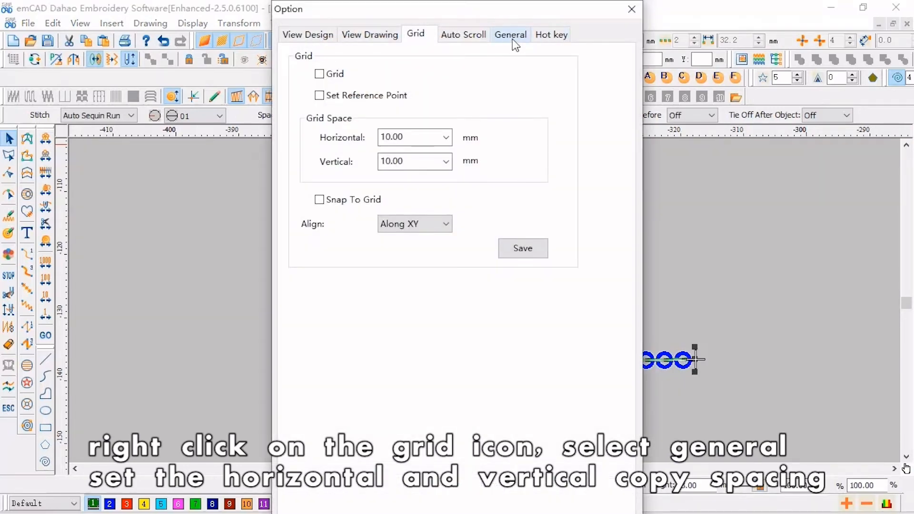
left_click(507, 39)
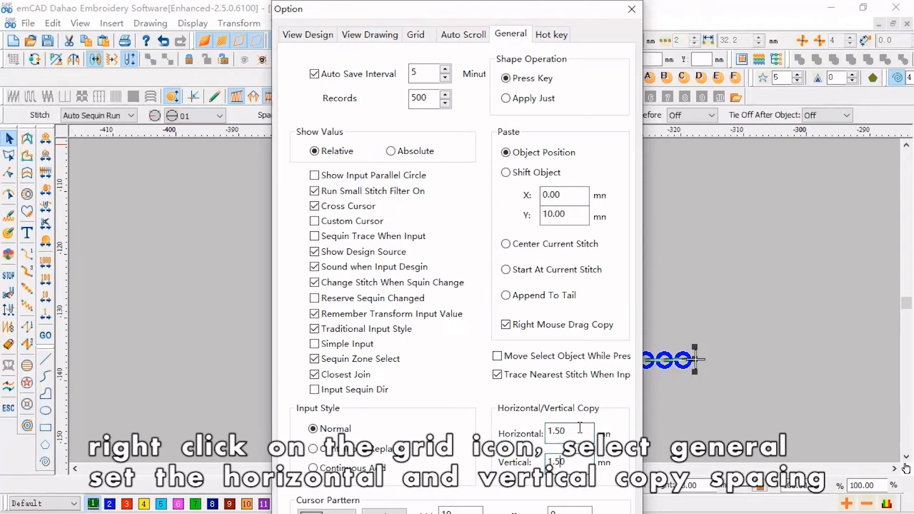
double_click(556, 433)
type("2")
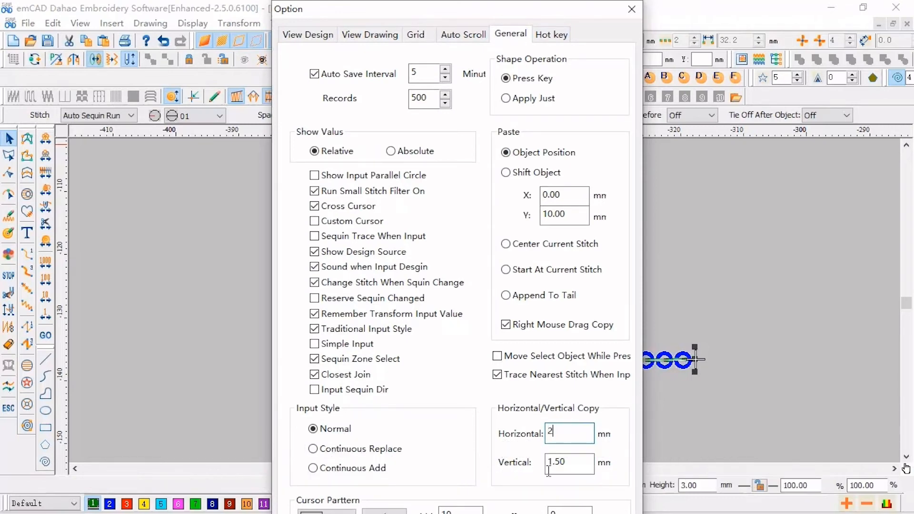
double_click(567, 461)
type("2")
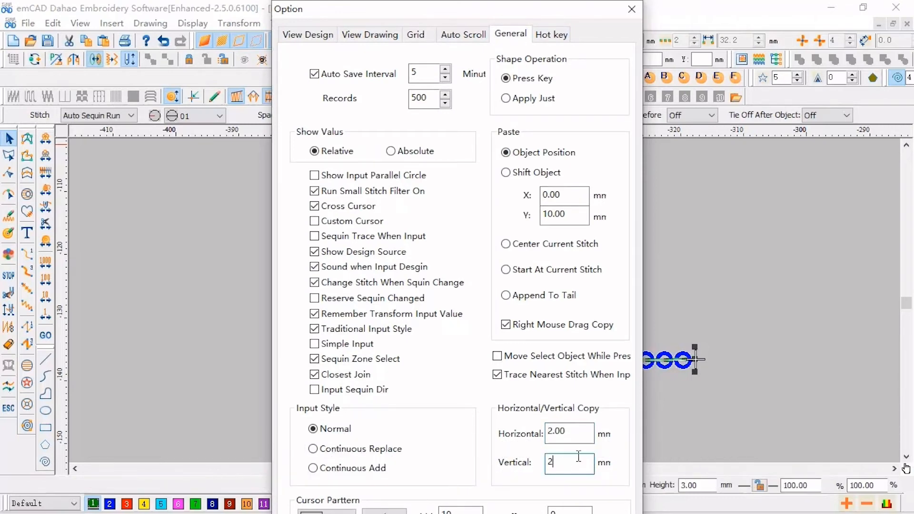
key("Return")
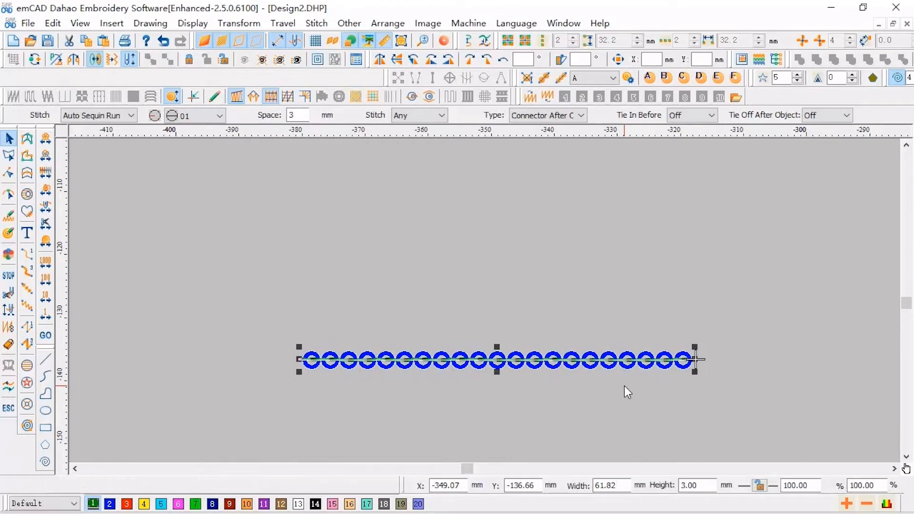
Step: Copy the sequin line upward 15 times at the set copy spacing to build a rectangular sequin block, and deselect it
key("Up")
key("Up")
key("Up")
key("Up")
key("Up")
key("Up")
key("Up")
key("Up")
key("Up")
key("Up")
key("Up")
key("Up")
key("Up")
key("Up")
key("Up")
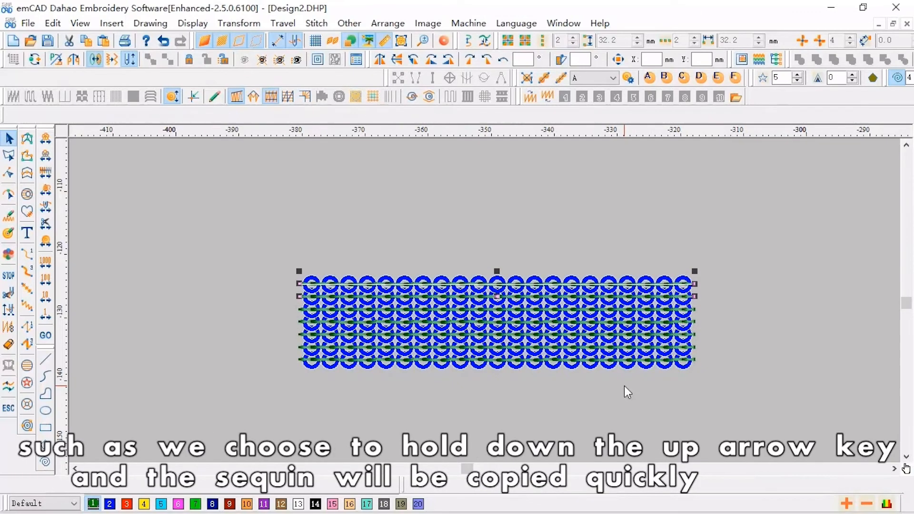
key("Escape")
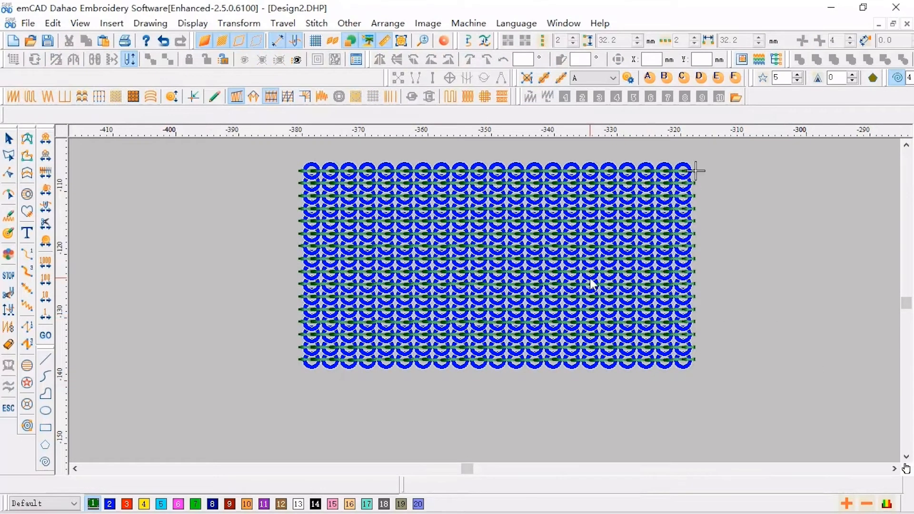
Step: Start sequin editing on the block and pick individual sequins along its top row one at a time
scroll(457, 307, "down", 1)
scroll(457, 308, "up", 1)
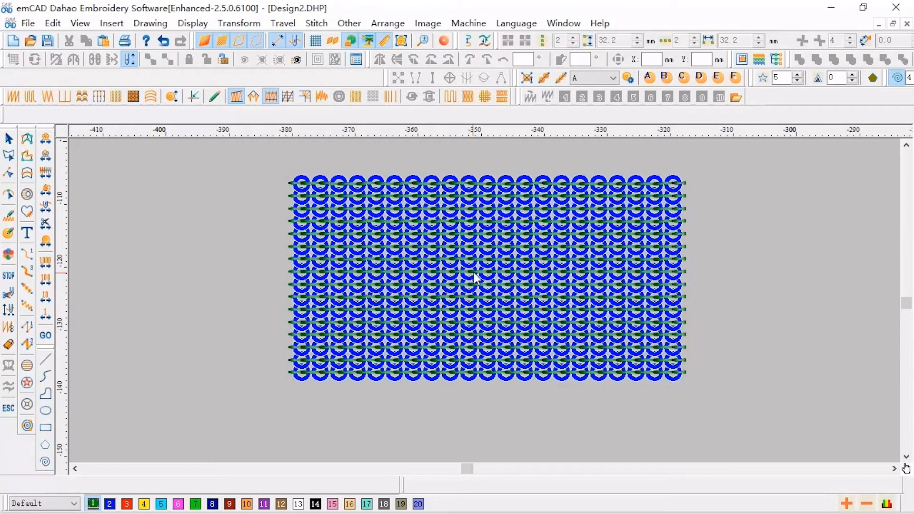
left_click(9, 233)
scroll(344, 170, "up", 1)
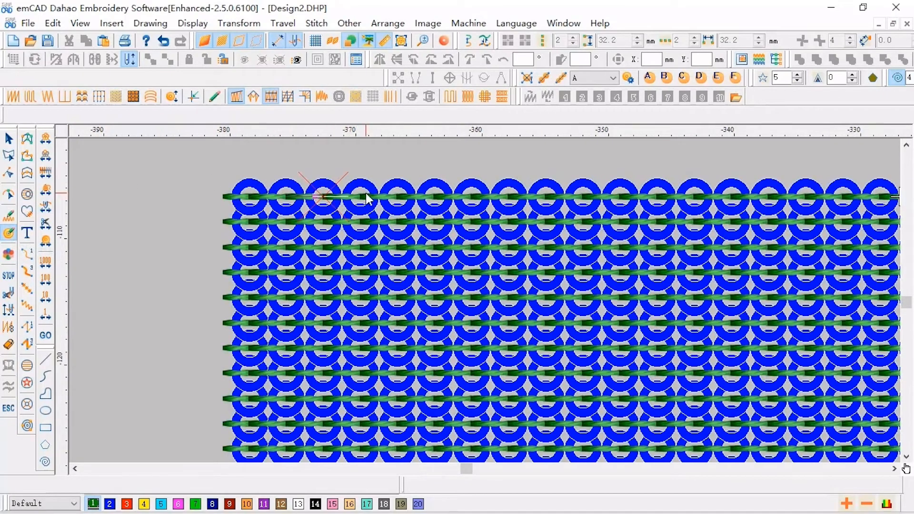
left_click(366, 194)
left_click(392, 194)
left_click(364, 203)
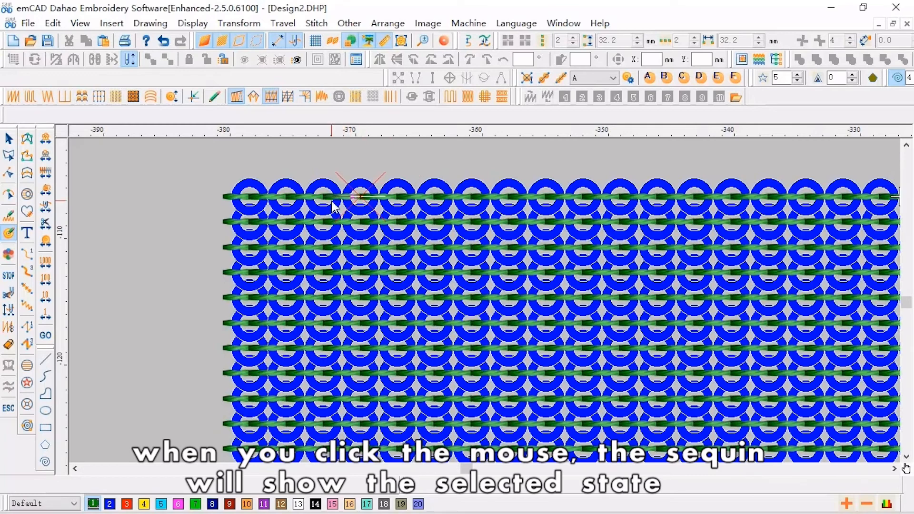
left_click(324, 202)
left_click(362, 203)
left_click(406, 203)
left_click(435, 205)
left_click(474, 201)
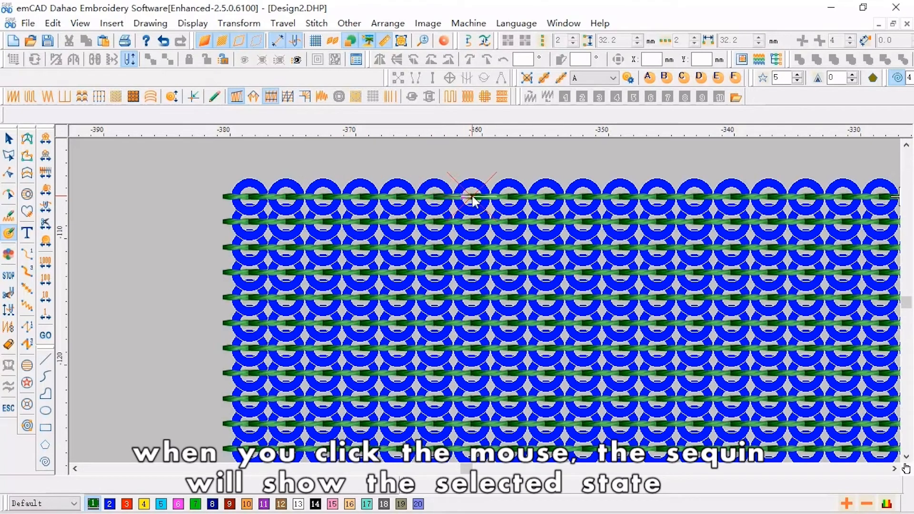
left_click(431, 204)
left_click(407, 206)
left_click(364, 203)
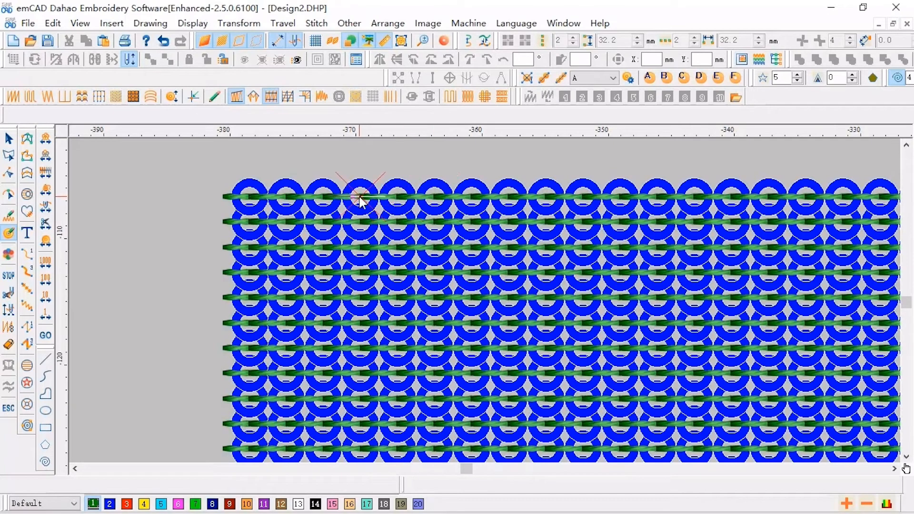
left_click(317, 205)
left_click(290, 204)
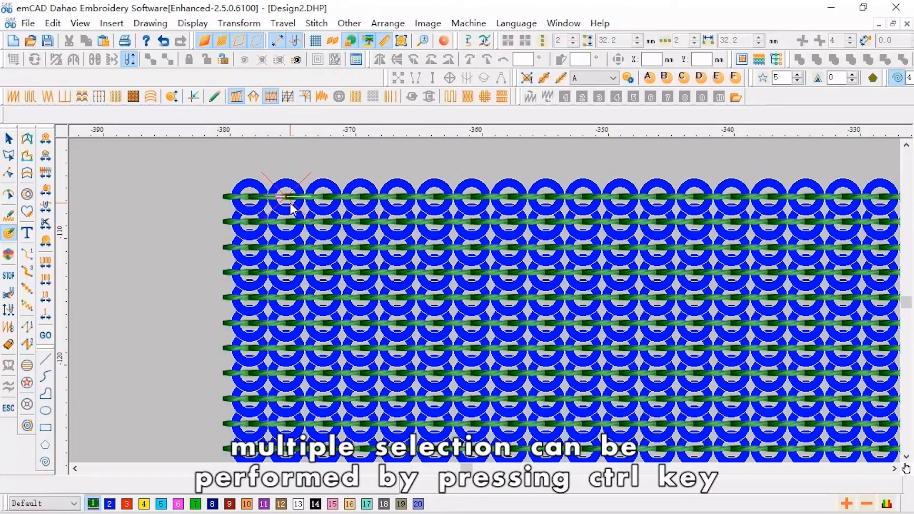
left_click(324, 196)
Step: Select the fourth to eighth sequins of the top row together and change them to sequin type B
left_click(370, 199)
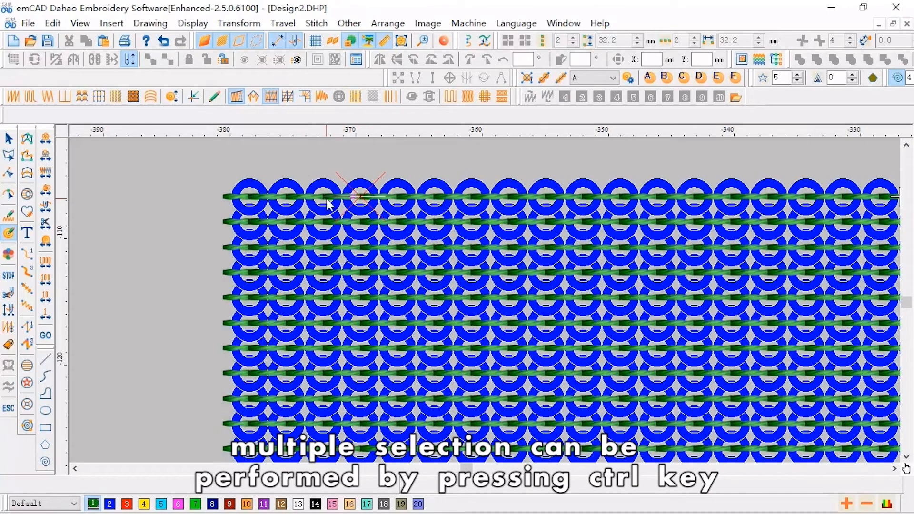
left_click(399, 204, "ctrl")
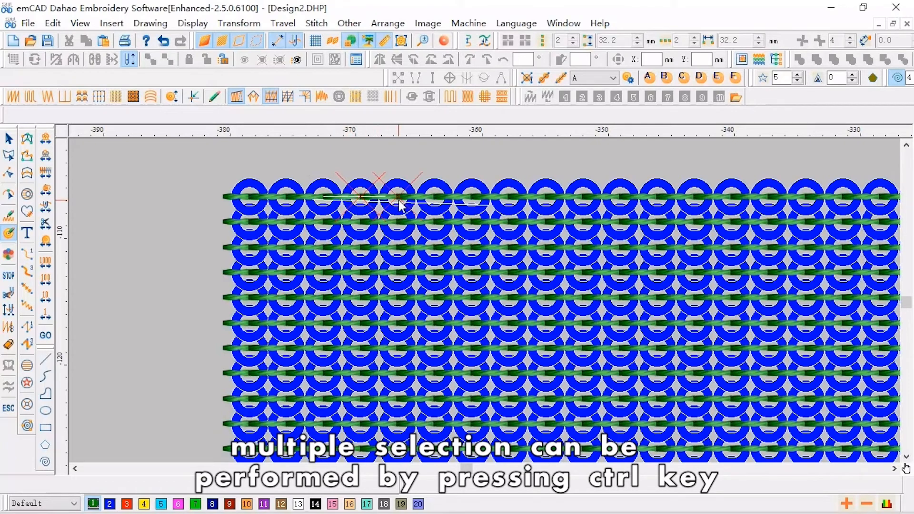
left_click(436, 204, "ctrl")
left_click(473, 204, "ctrl")
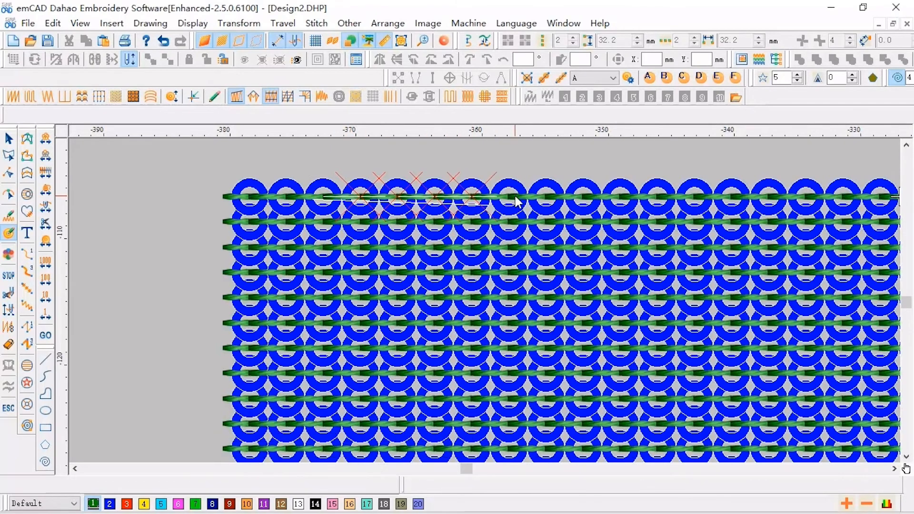
left_click(511, 203, "ctrl")
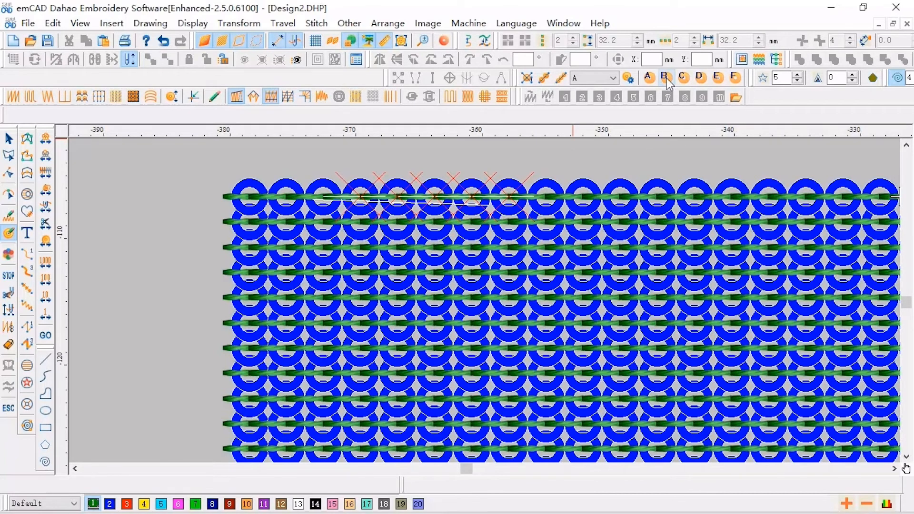
left_click(614, 79)
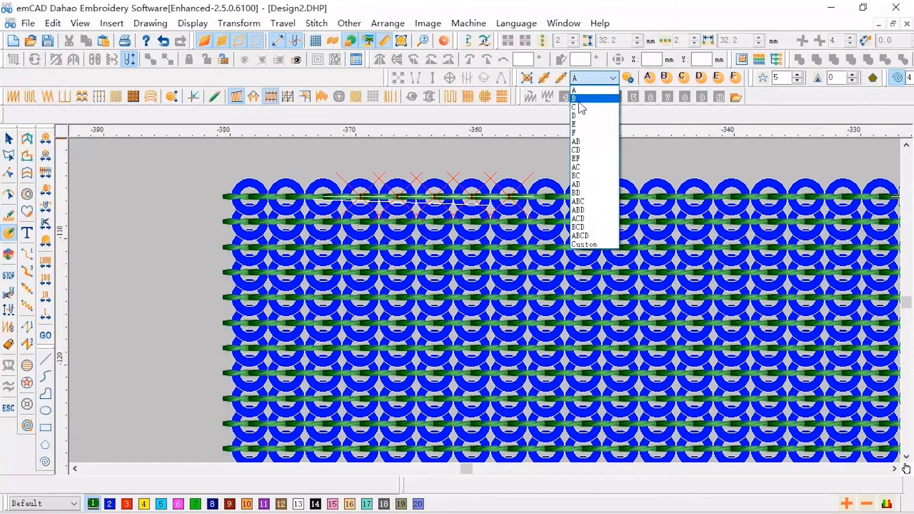
left_click(667, 83)
left_click(668, 82)
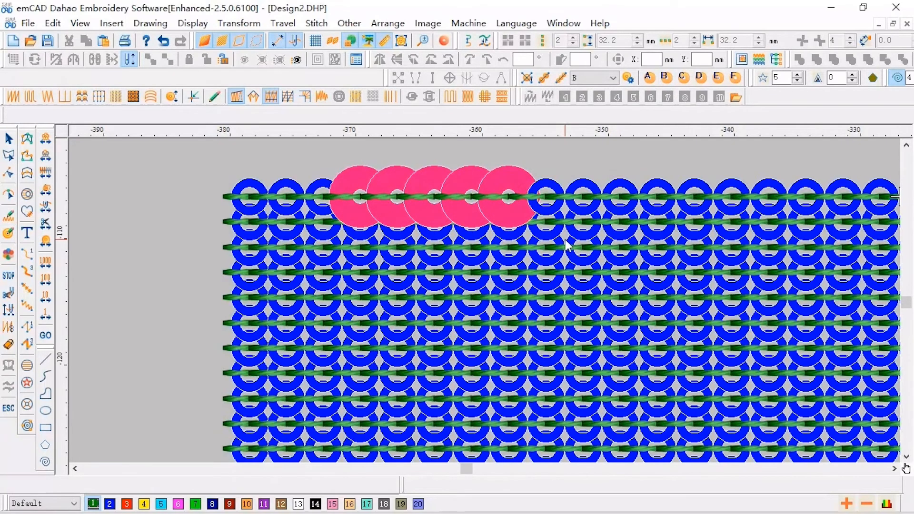
Step: Range-select the eleventh to fifteenth sequins of the top row and change them to sequin type B
left_click(8, 233)
left_click(619, 199, "shift")
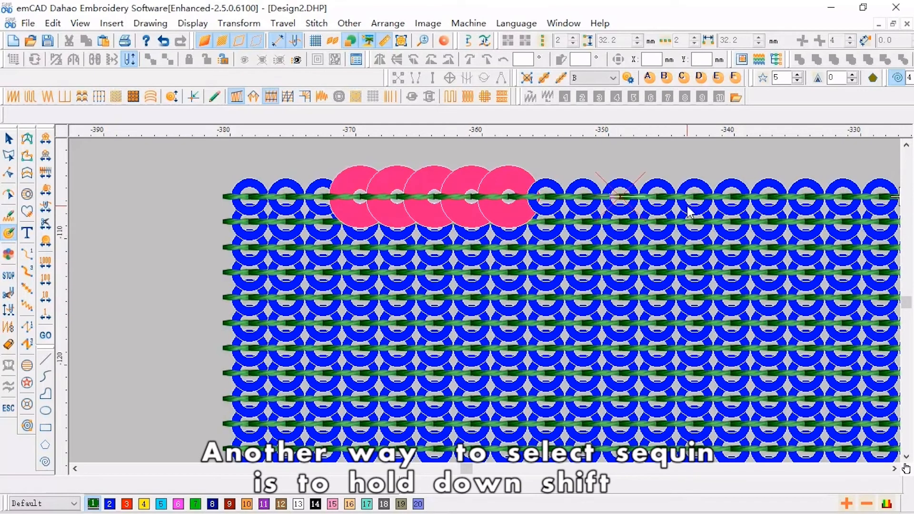
left_click(772, 204, "shift")
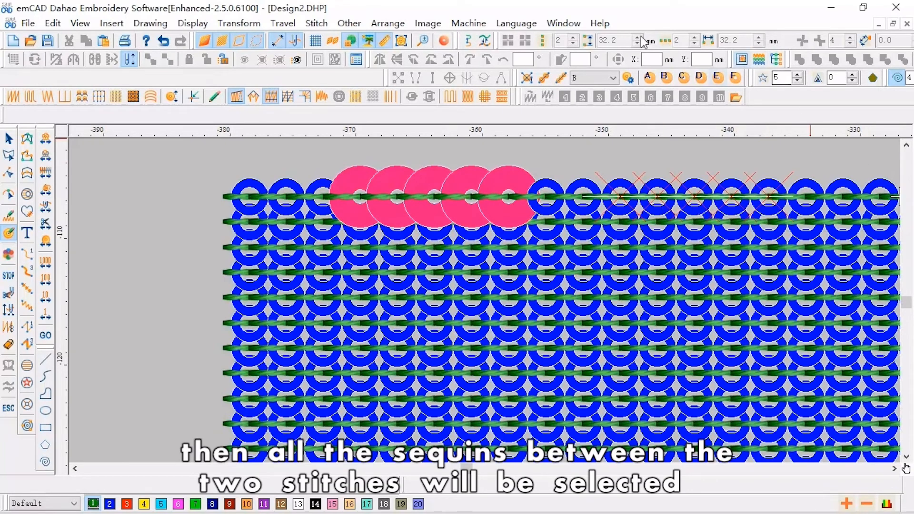
left_click(666, 79)
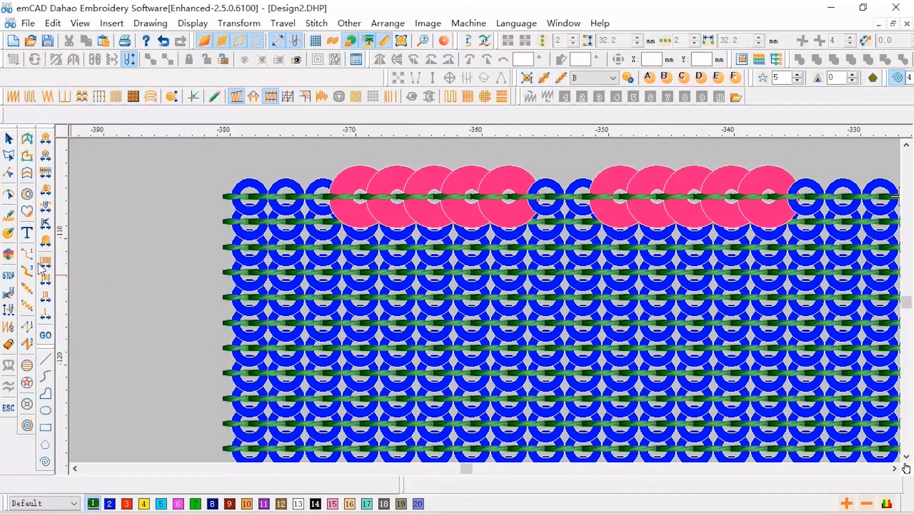
Step: Select the first five sequins of the fourth to ninth rows with a rectangle and change them to sequin type B
left_click(8, 233)
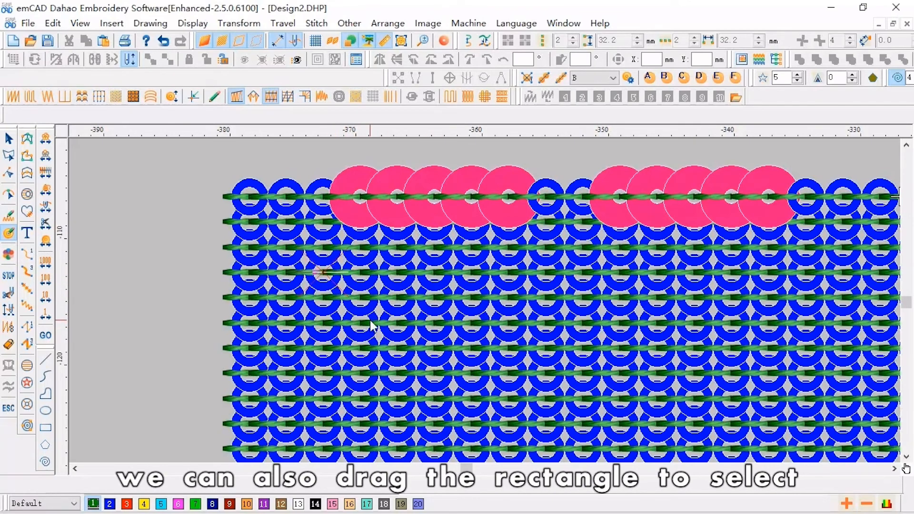
left_click(13, 230)
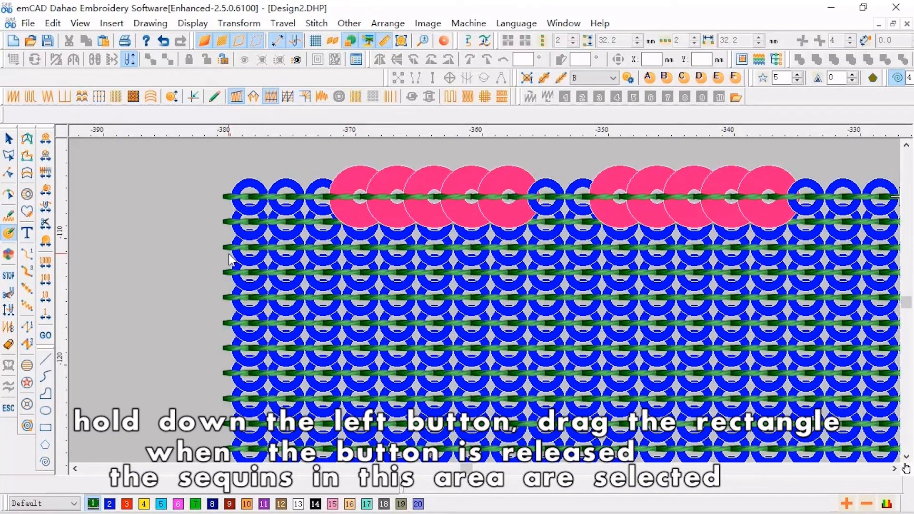
left_click_drag(229, 255, 421, 412)
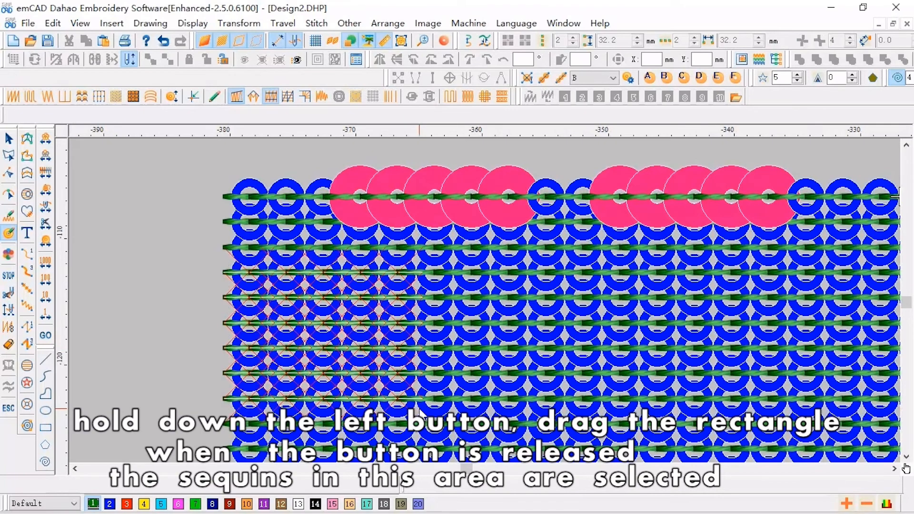
left_click(664, 80)
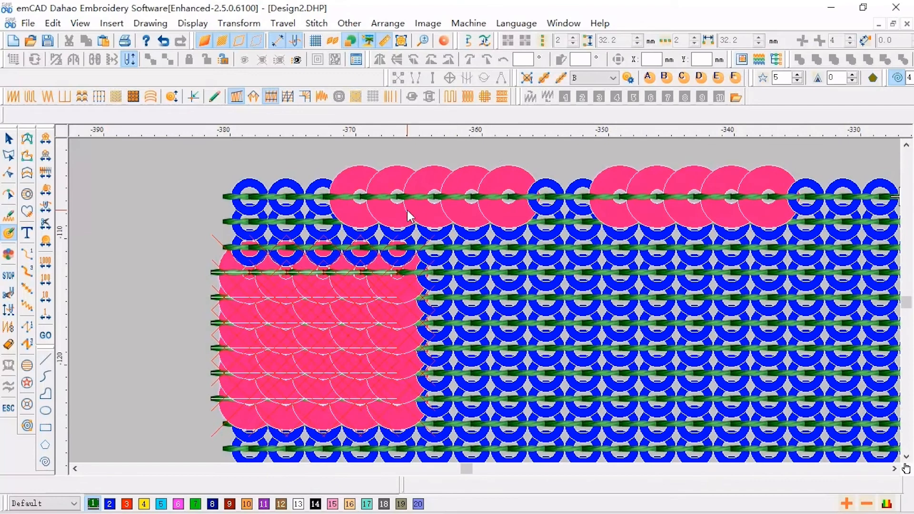
Step: Outline an irregular polygon around the sequins in the middle of the block and change the enclosed sequins to sequin type B
scroll(357, 238, "down", 2)
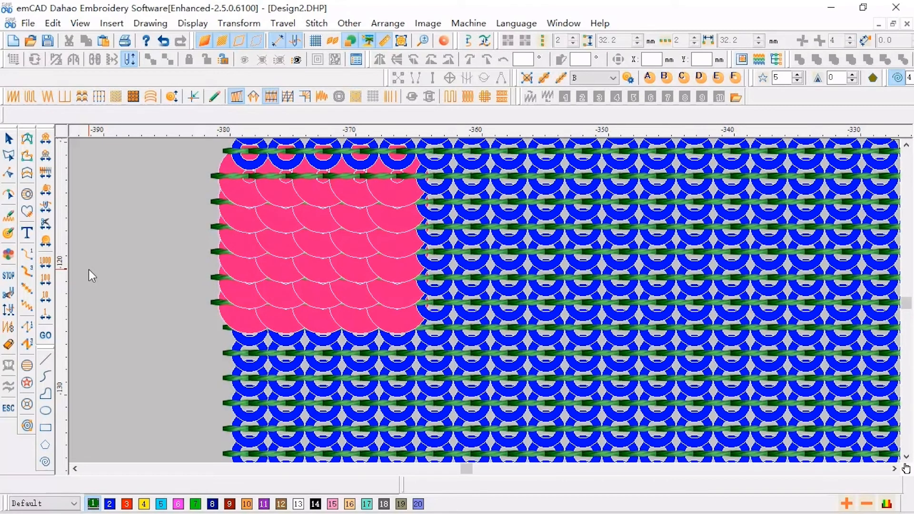
left_click(9, 234)
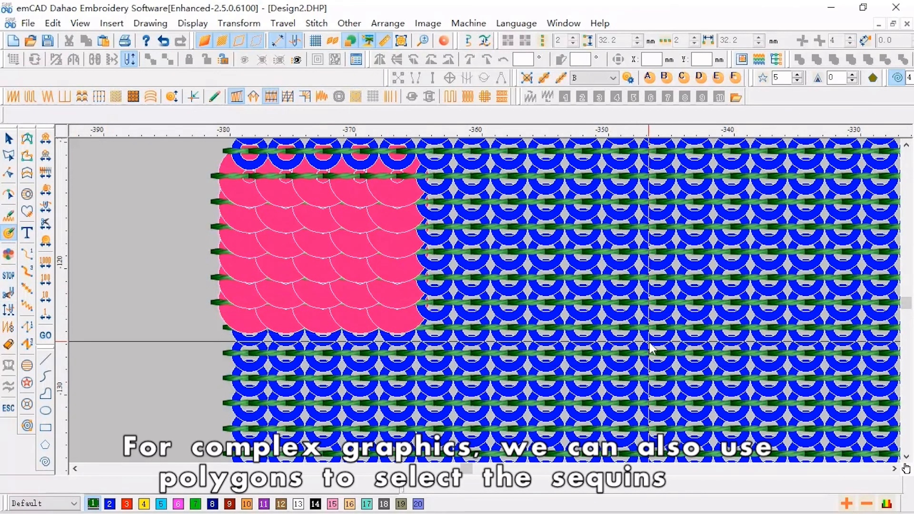
scroll(476, 356, "down", 3)
scroll(467, 338, "up", 3)
left_click(466, 342)
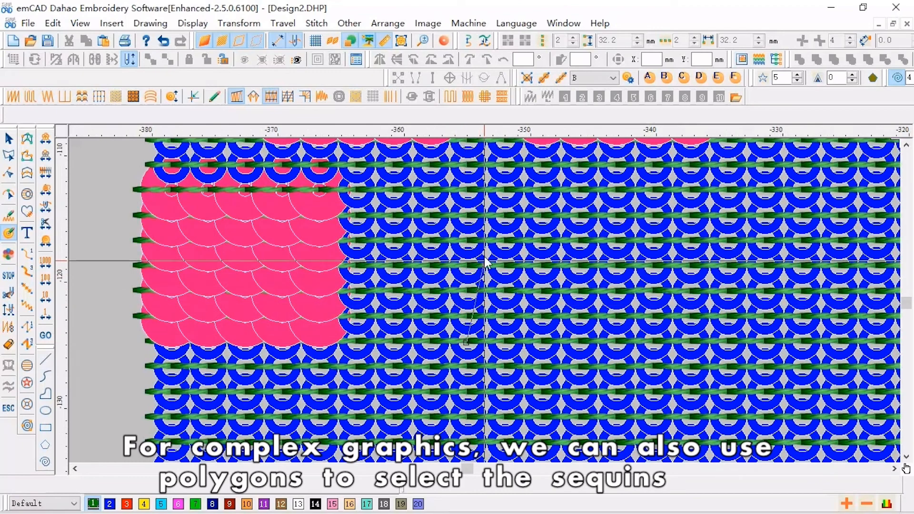
left_click(487, 247)
left_click(603, 229)
left_click(758, 270)
left_click(755, 347)
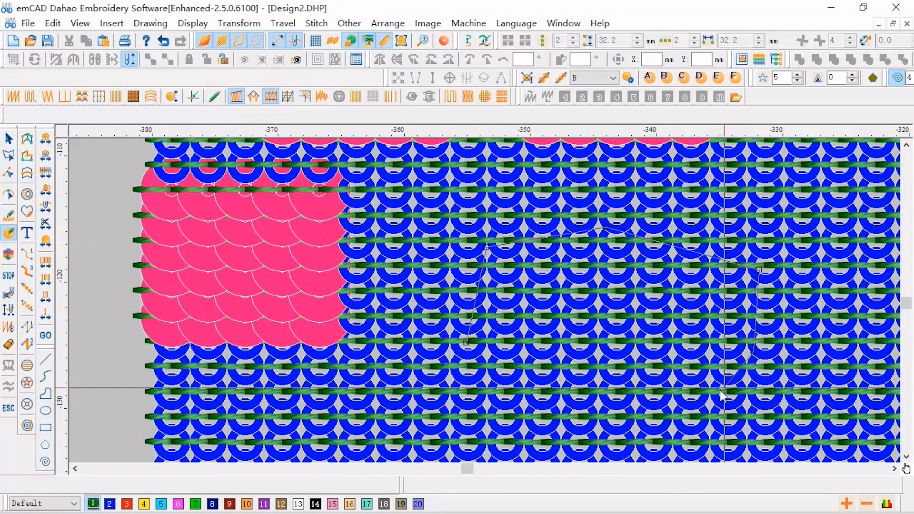
left_click(654, 418)
key("t")
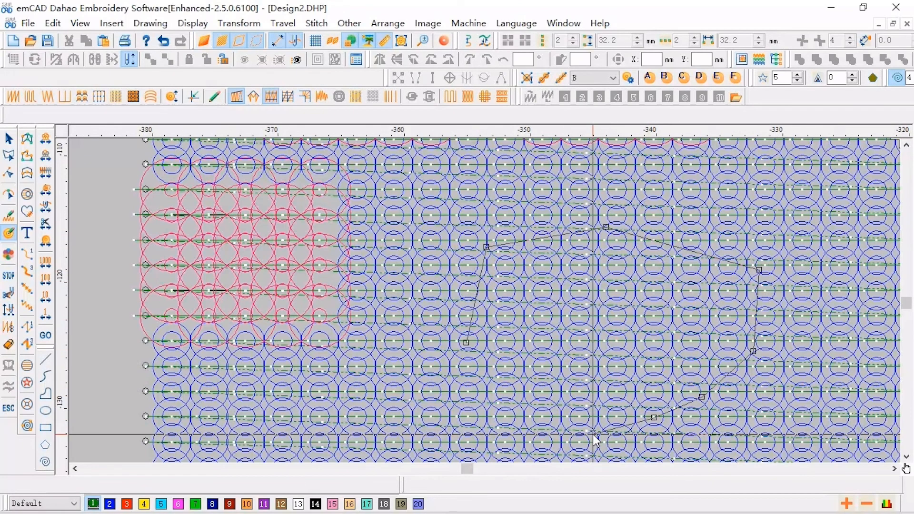
left_click(522, 434)
left_click(463, 385)
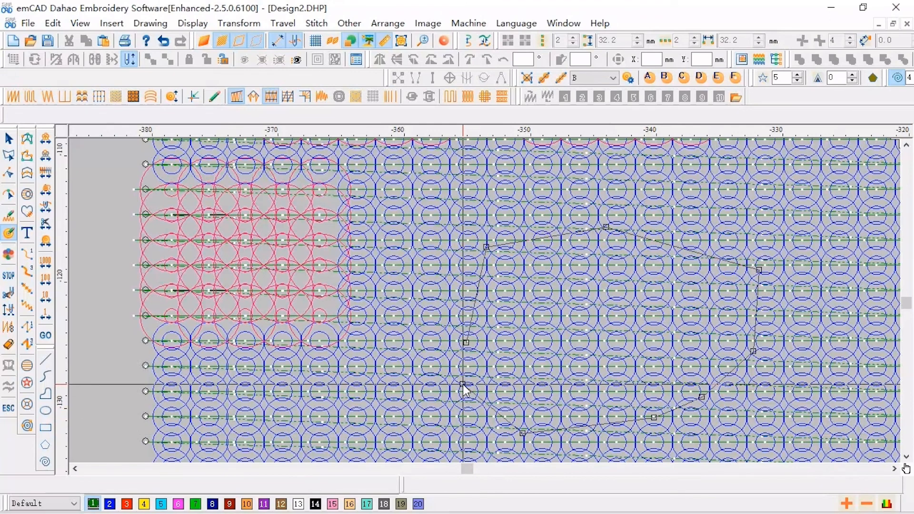
right_click(464, 390)
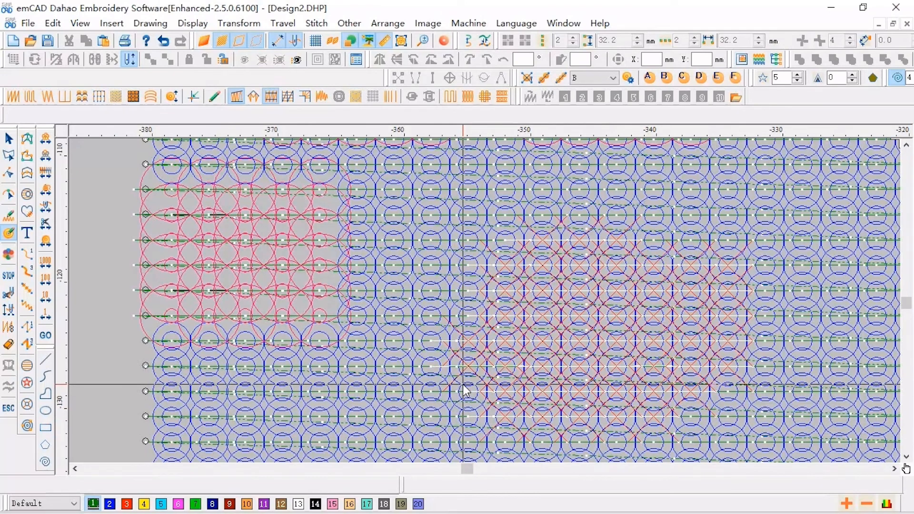
left_click(666, 79)
key("t")
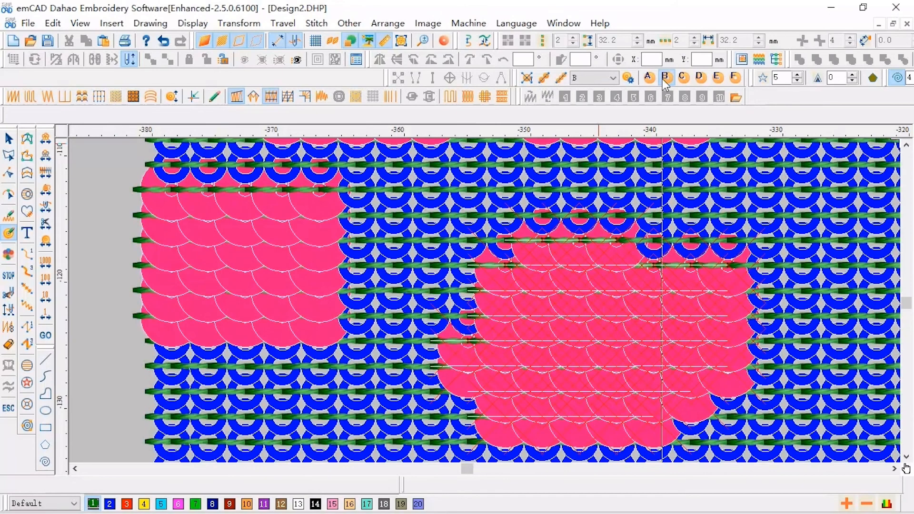
Step: Switch the block to outline view, select its bottom sequin row and start sequin editing
key("t")
scroll(624, 152, "down", 5)
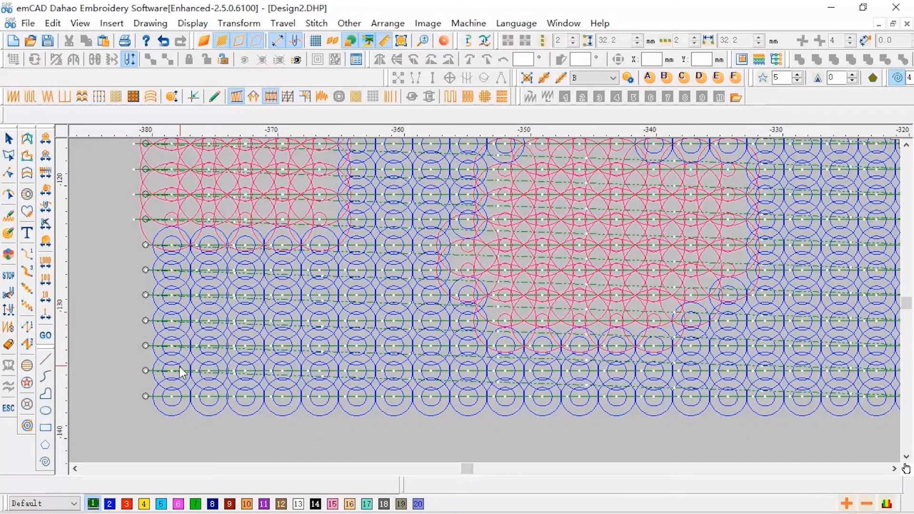
scroll(315, 269, "up", 1)
scroll(315, 270, "down", 2)
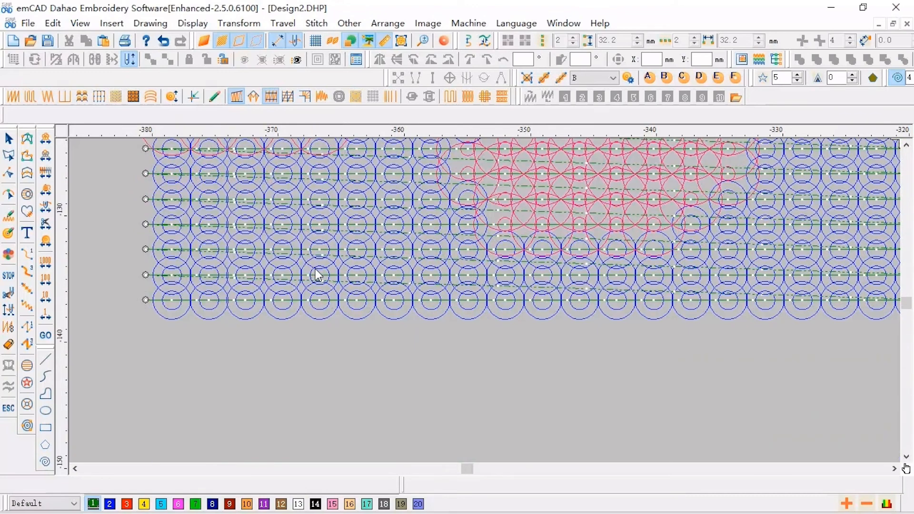
scroll(315, 269, "up", 1)
left_click(168, 396)
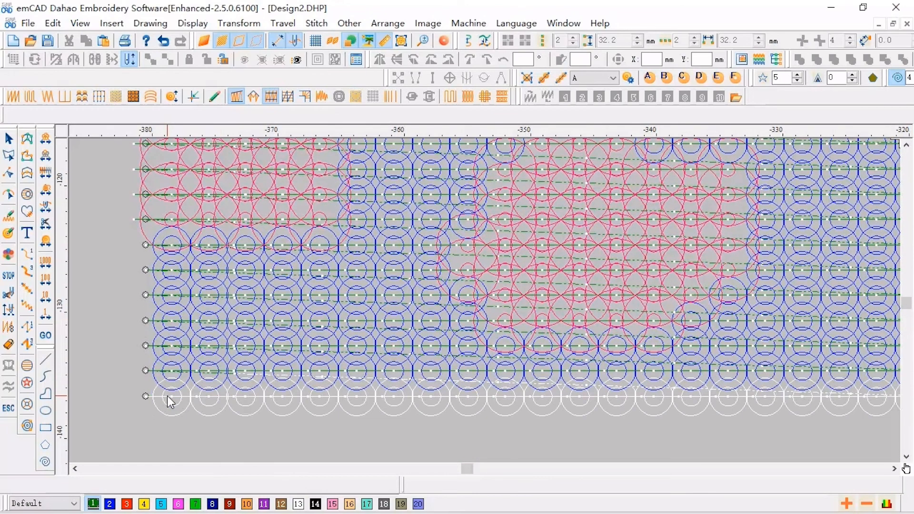
left_click(12, 236)
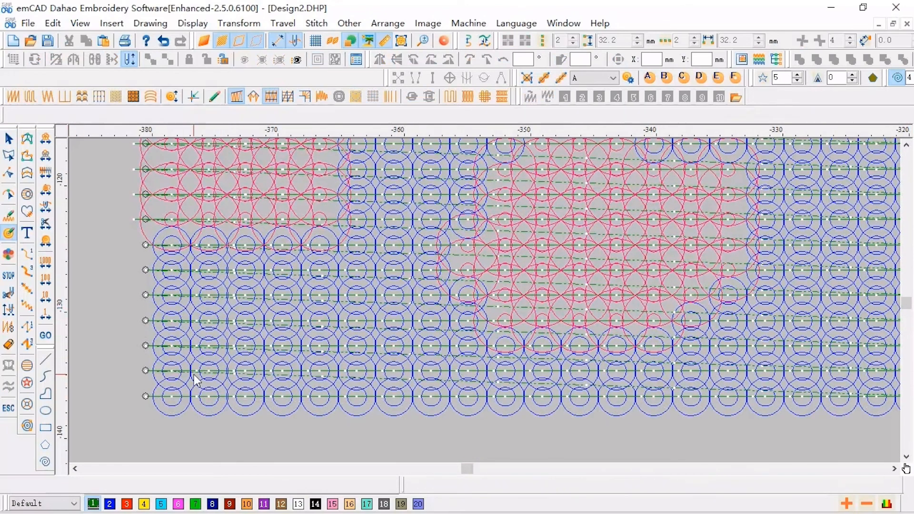
Step: Range-select the first sixteen sequins of the bottom row and choose the Custom sequin type for them
left_click_drag(115, 268, 247, 354)
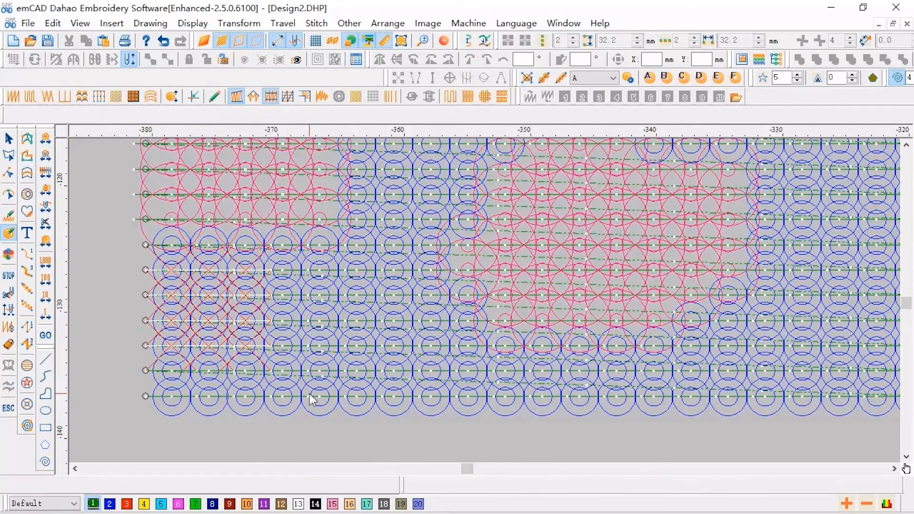
left_click(168, 401)
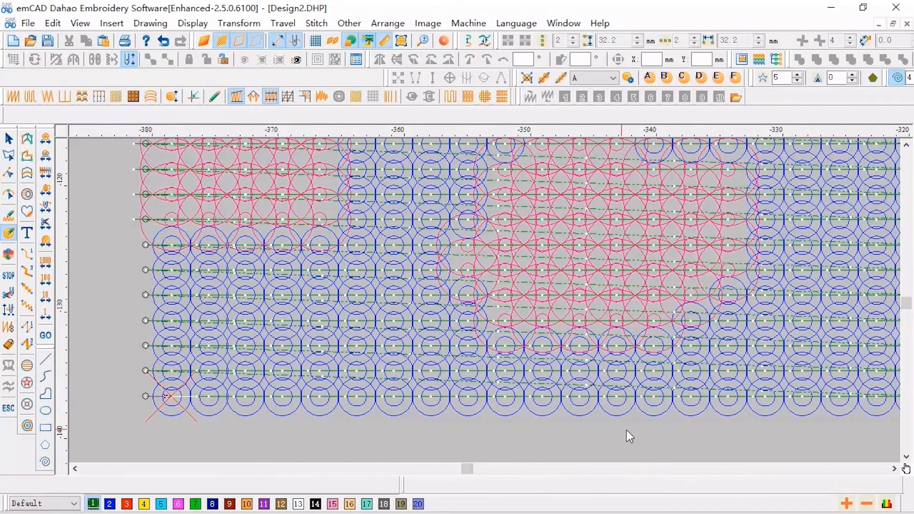
left_click(729, 402, "shift")
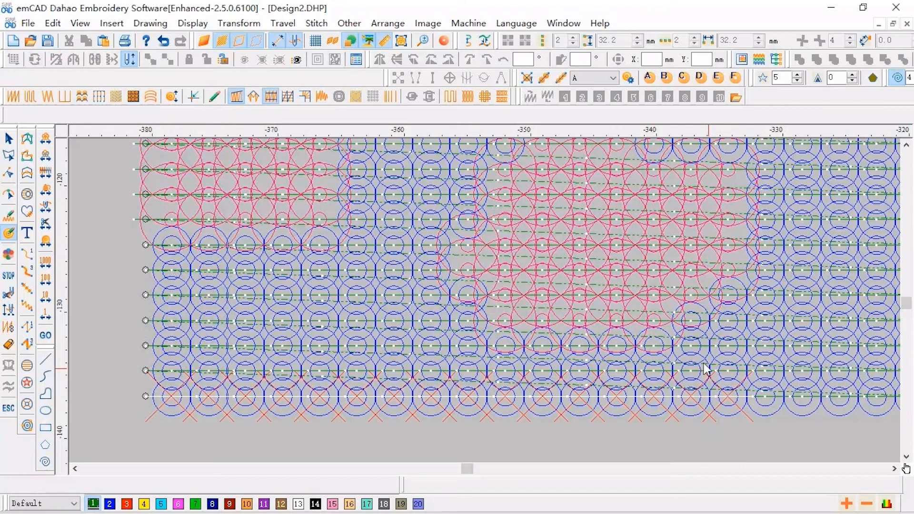
left_click(613, 78)
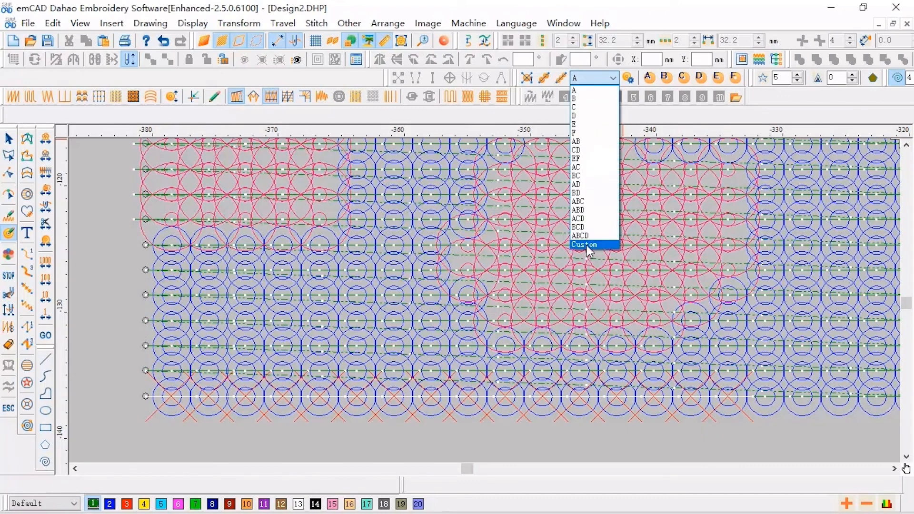
left_click(586, 245)
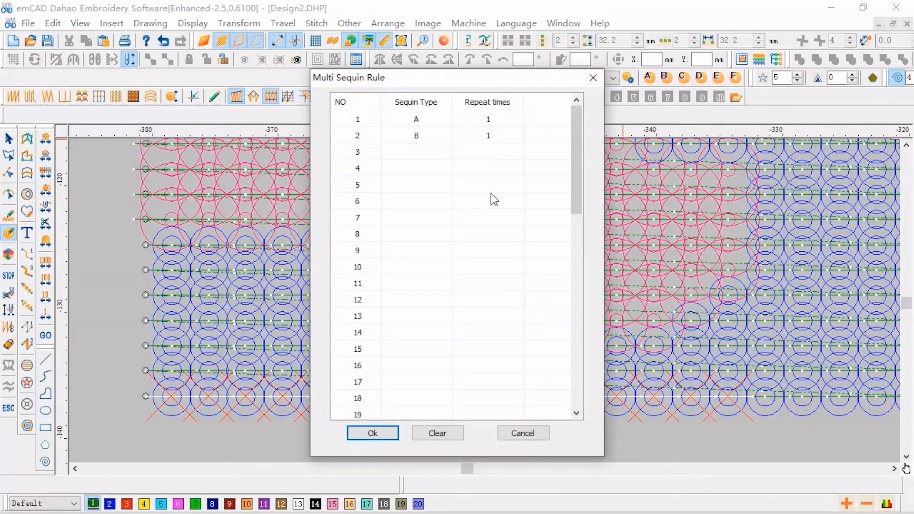
Step: Add sequin type A with 2 repeat times as the third entry of the multi sequin rule
left_click(473, 118)
left_click(497, 137)
left_click(445, 151)
left_click(445, 152)
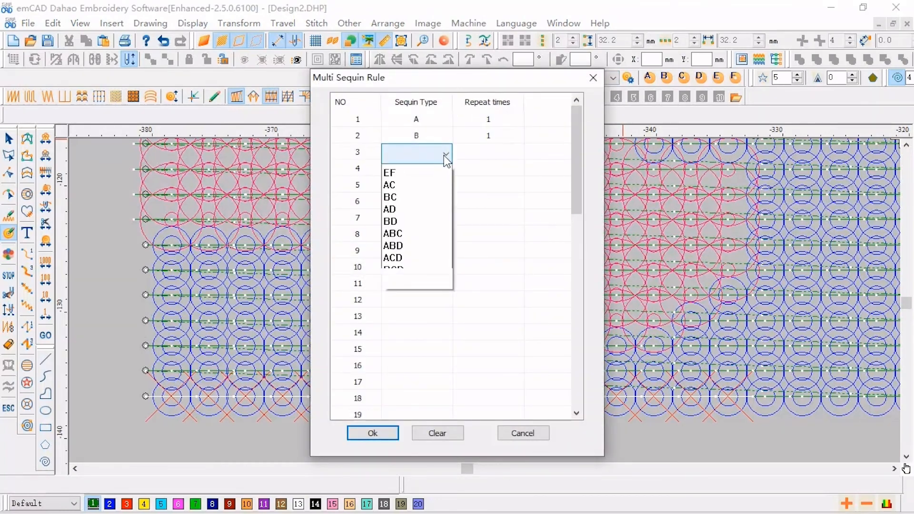
left_click(418, 171)
left_click(489, 152)
left_click(518, 148)
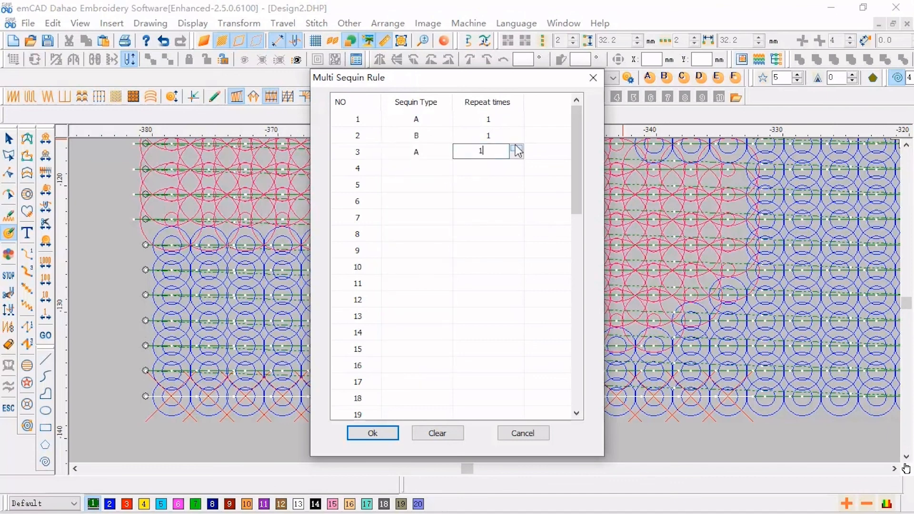
left_click(518, 148)
Step: Add sequin type B with 2 repeat times as the fourth entry and apply the rule to the selected sequins
left_click(440, 168)
left_click(440, 168)
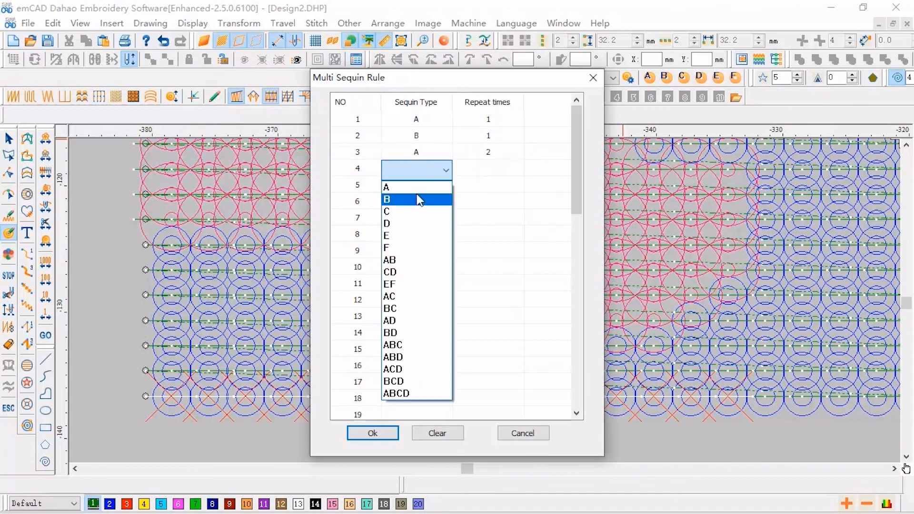
left_click(445, 195)
left_click(508, 170)
left_click(517, 165)
left_click(517, 166)
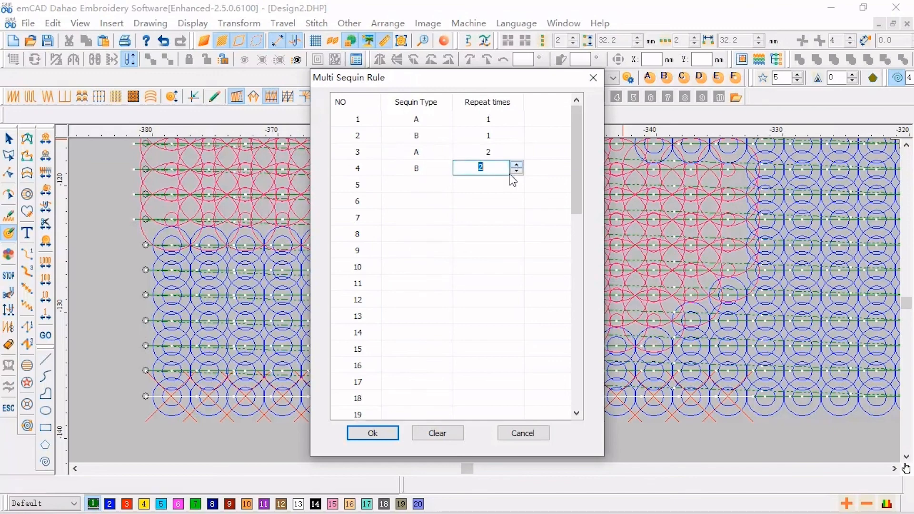
left_click(511, 186)
left_click(372, 433)
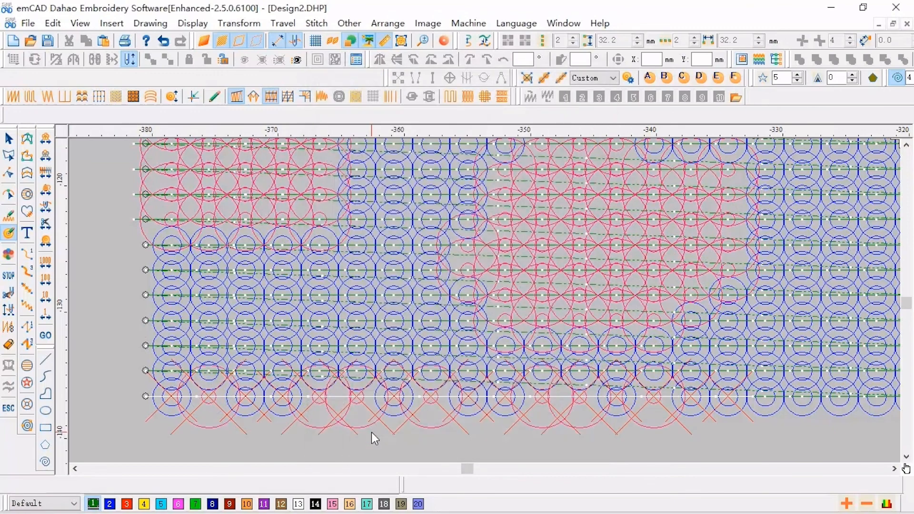
Step: Switch the sequin block from outline view back to the filled, realistic stitch view
key("t")
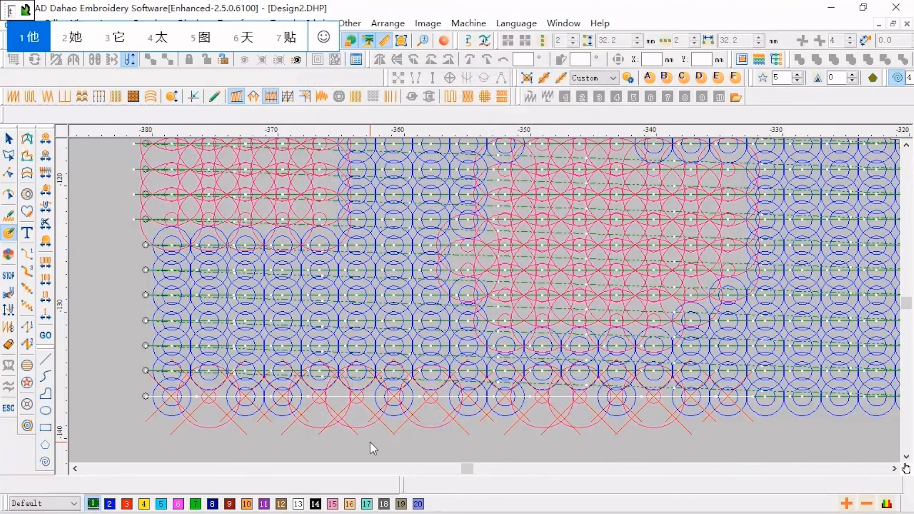
key("shift")
key("t")
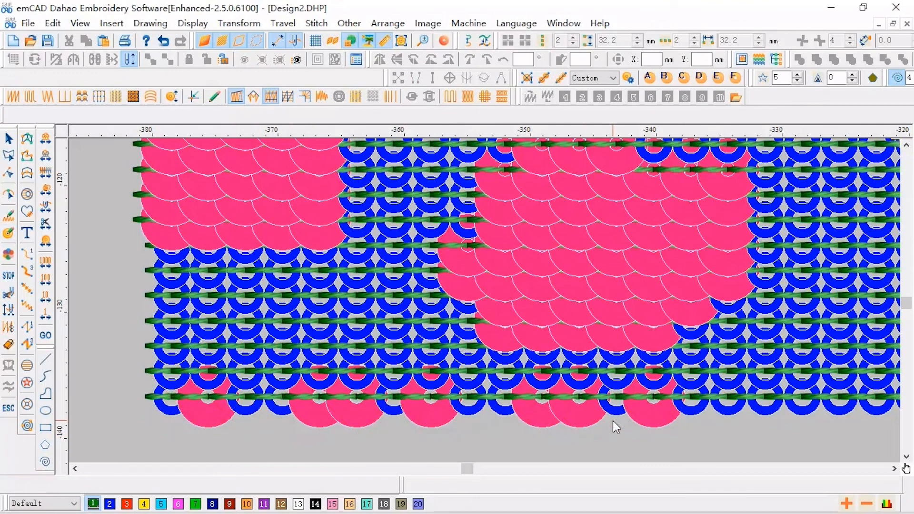
scroll(613, 421, "down", 1)
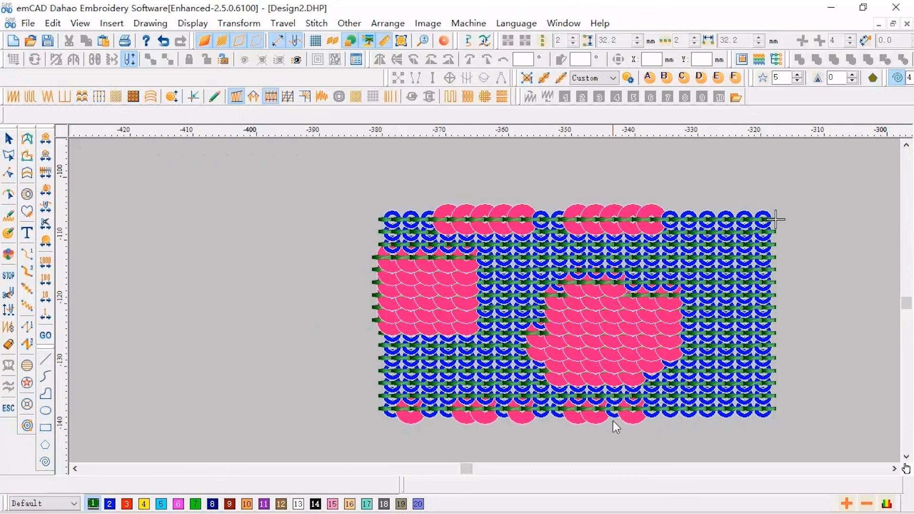